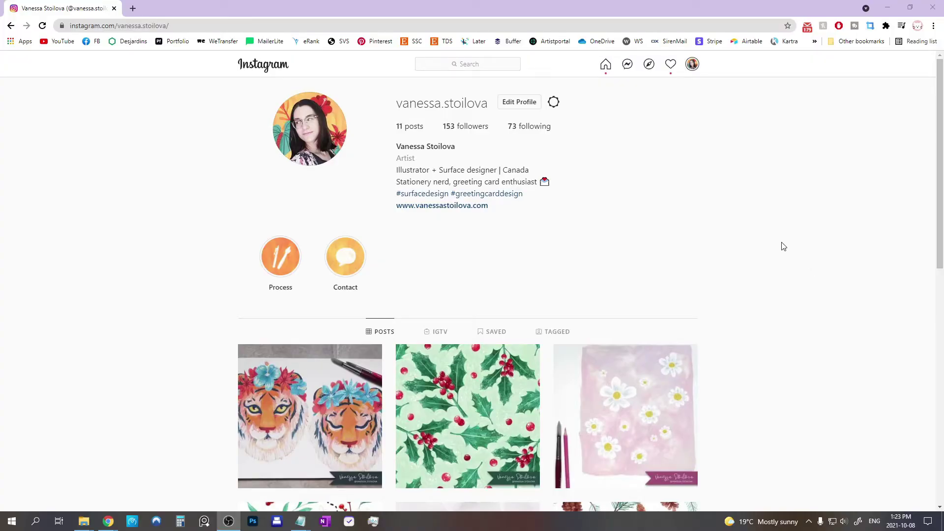
# Step: Open the pinecone pattern post on the Instagram profile, then close it back to the grid
pyautogui.scroll(-9, 783, 245)
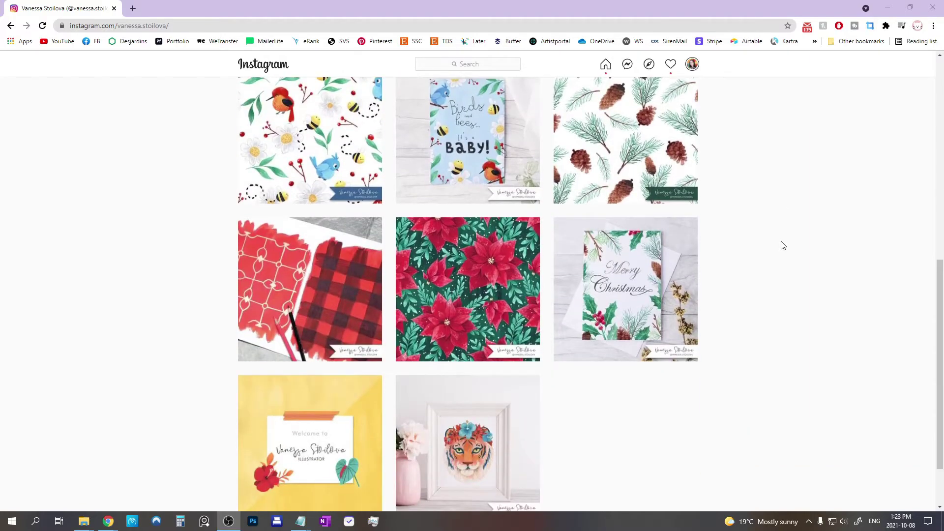
pyautogui.scroll(4, 782, 246)
pyautogui.click(635, 214)
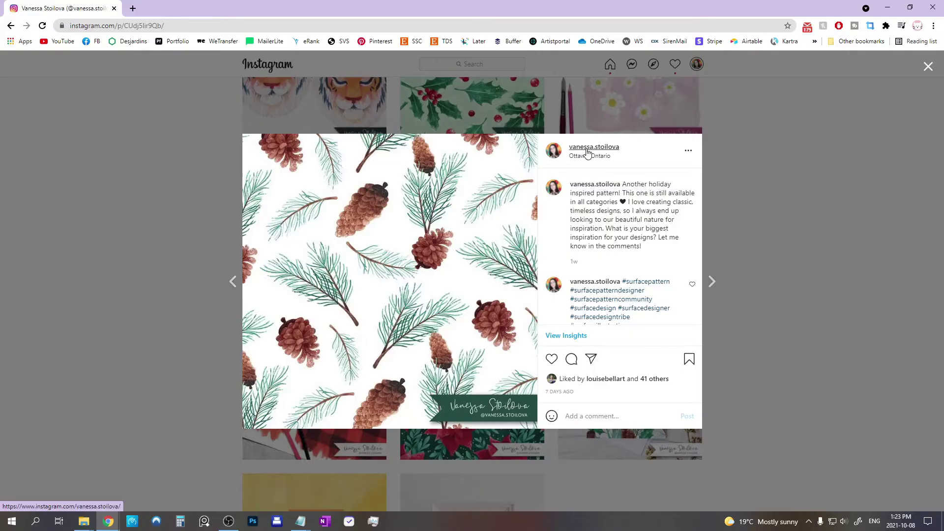
pyautogui.moveTo(591, 153)
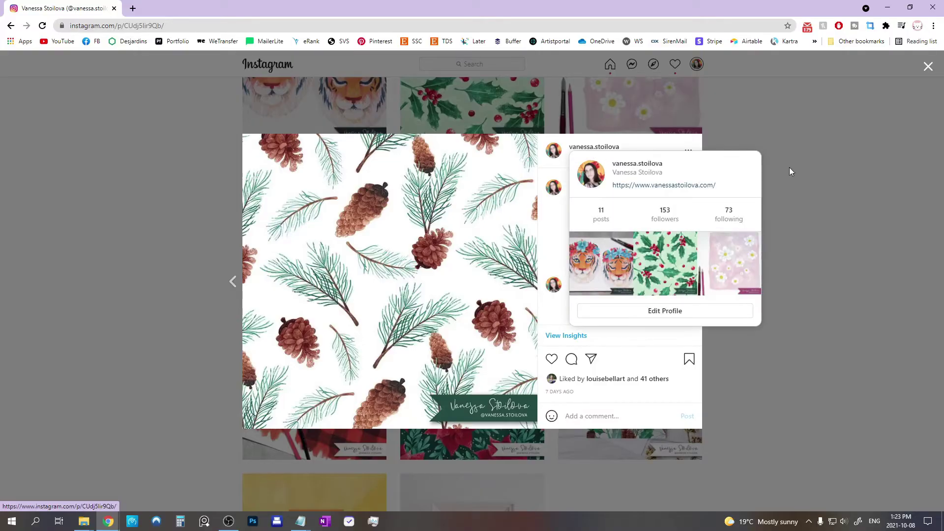
pyautogui.click(813, 175)
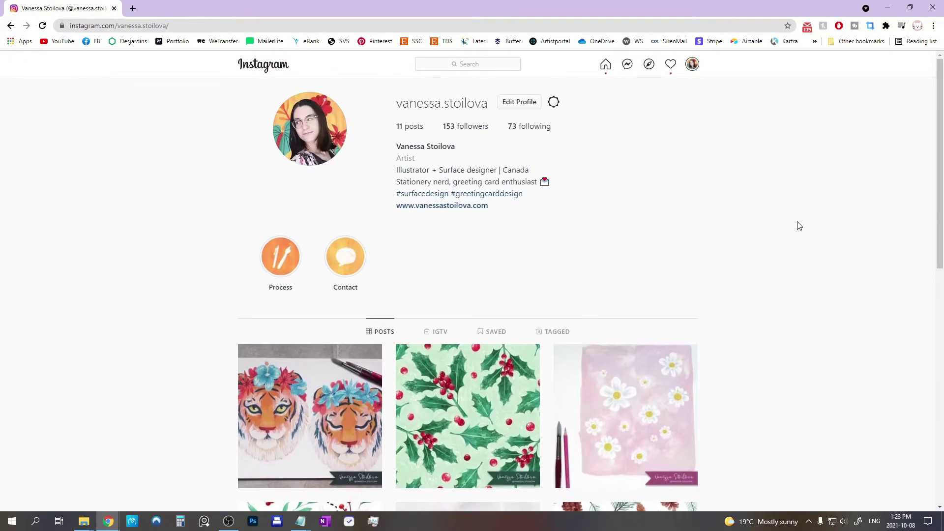
# Step: Scroll down through more of the profile's pattern posts and back up
pyautogui.scroll(-4, 796, 225)
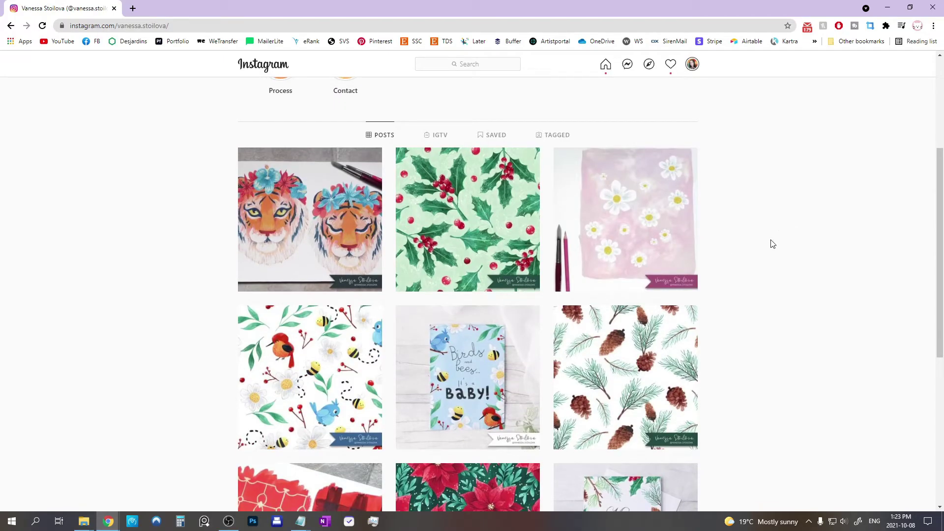
pyautogui.scroll(-2, 766, 245)
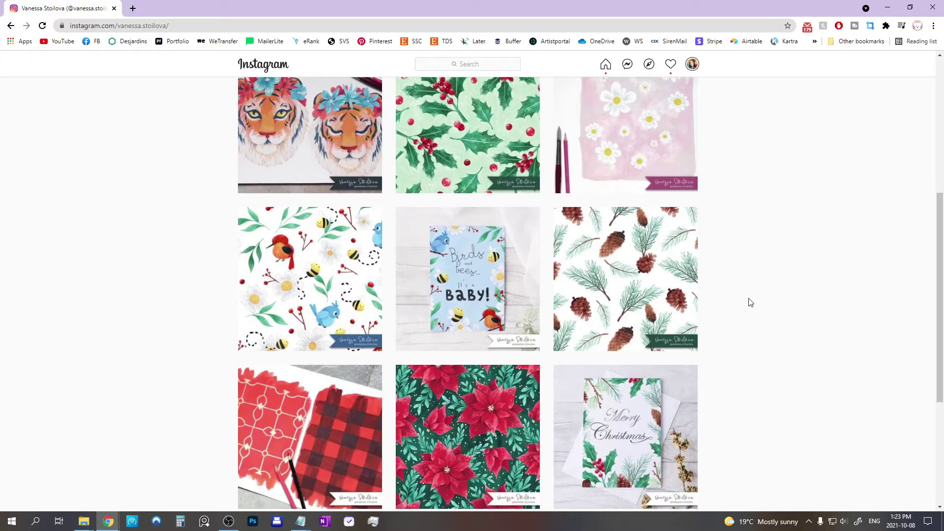
pyautogui.scroll(-3, 747, 301)
pyautogui.scroll(5, 752, 309)
pyautogui.scroll(4, 756, 314)
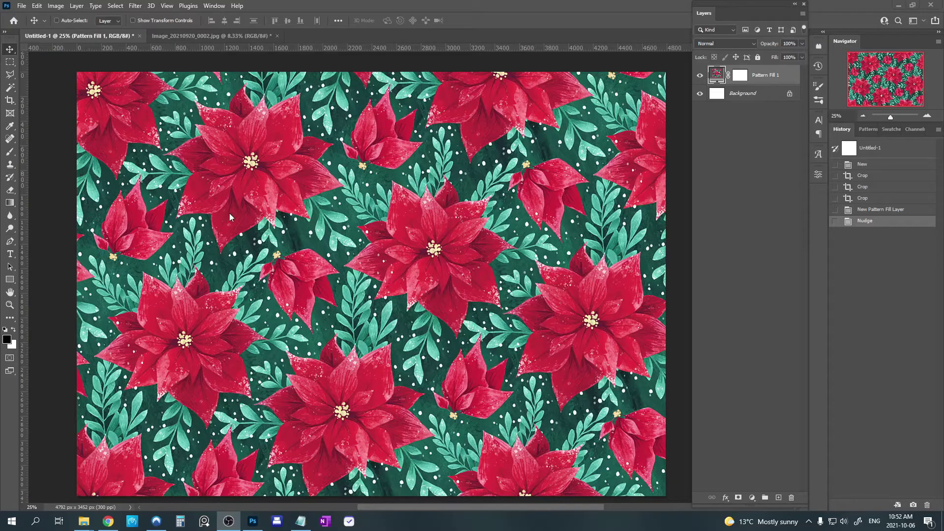
# Step: Bring up the scanned watercolour sheet Image_20210920_0002.jpg
pyautogui.click(210, 36)
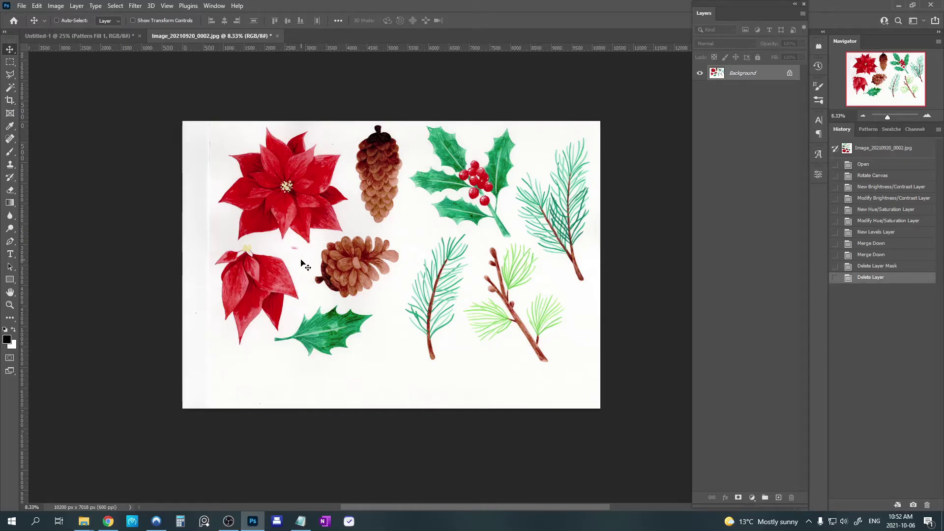
# Step: Crop the grey left margin and empty bottom space off the scan
pyautogui.press('c')
pyautogui.moveTo(187, 263); pyautogui.dragTo(194, 255)
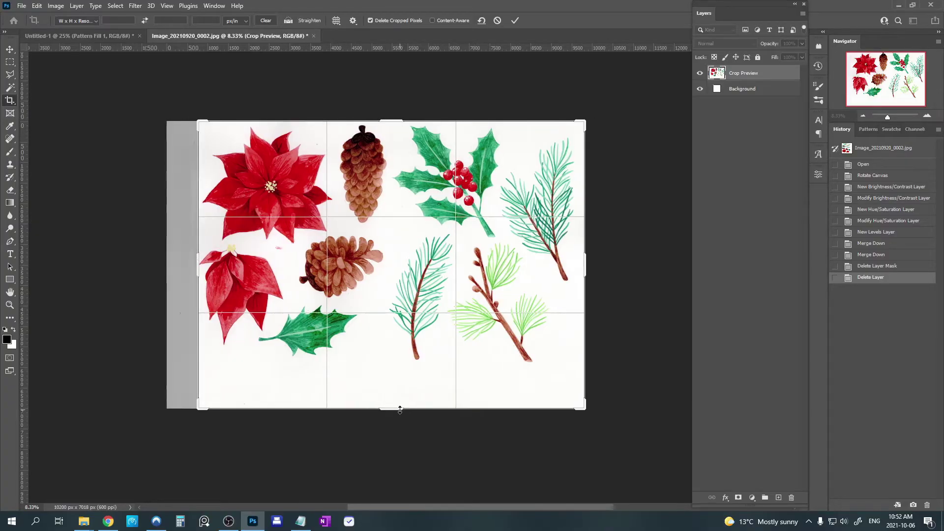
pyautogui.moveTo(399, 409); pyautogui.dragTo(401, 391)
pyautogui.press('Return')
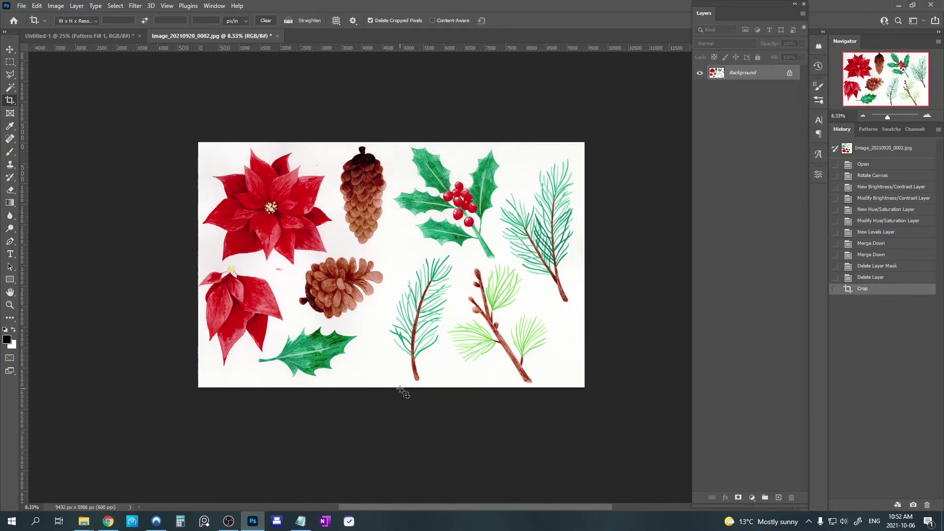
pyautogui.click(927, 116)
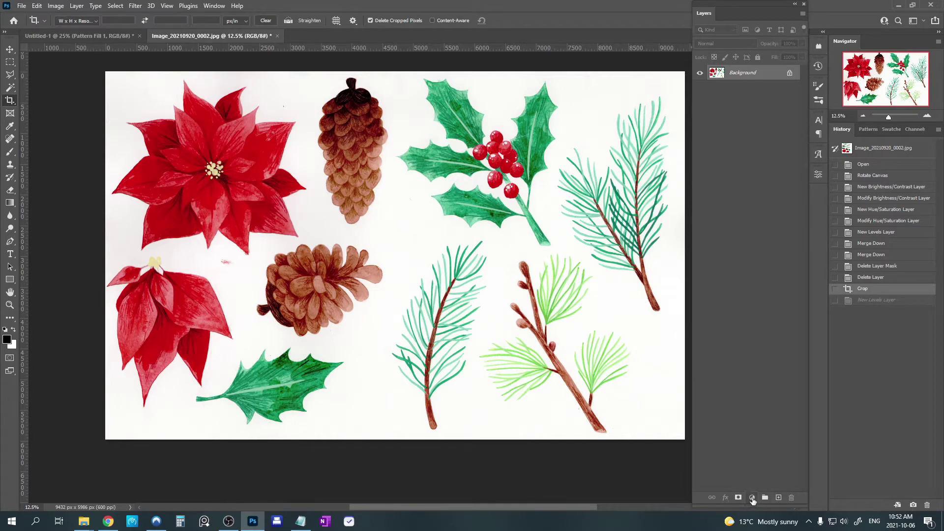
# Step: Add a Levels adjustment layer with the white input level at 223
pyautogui.click(752, 498)
pyautogui.click(765, 364)
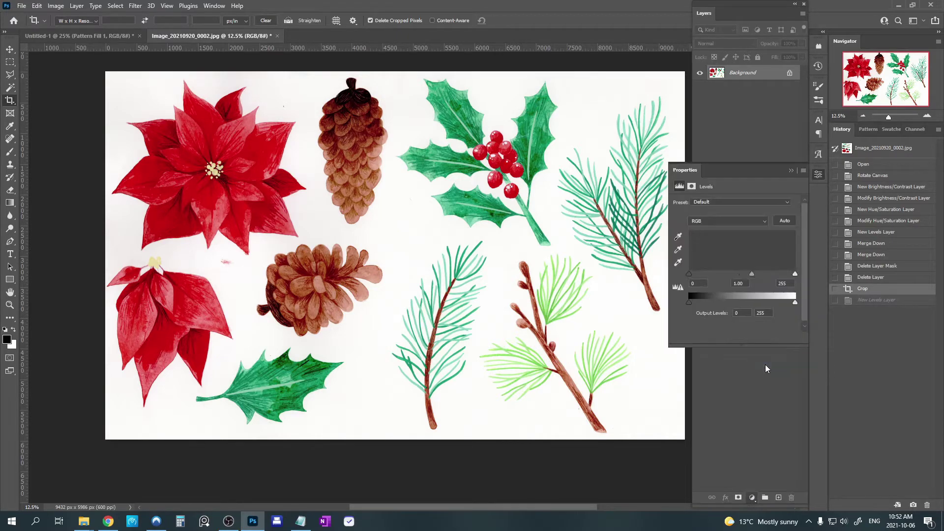
pyautogui.moveTo(795, 274); pyautogui.dragTo(787, 275)
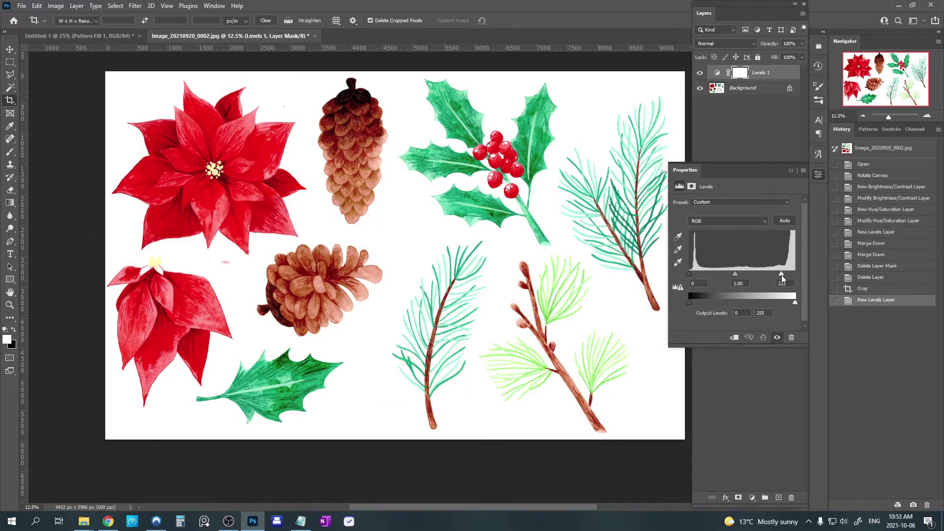
pyautogui.moveTo(782, 276); pyautogui.dragTo(782, 274)
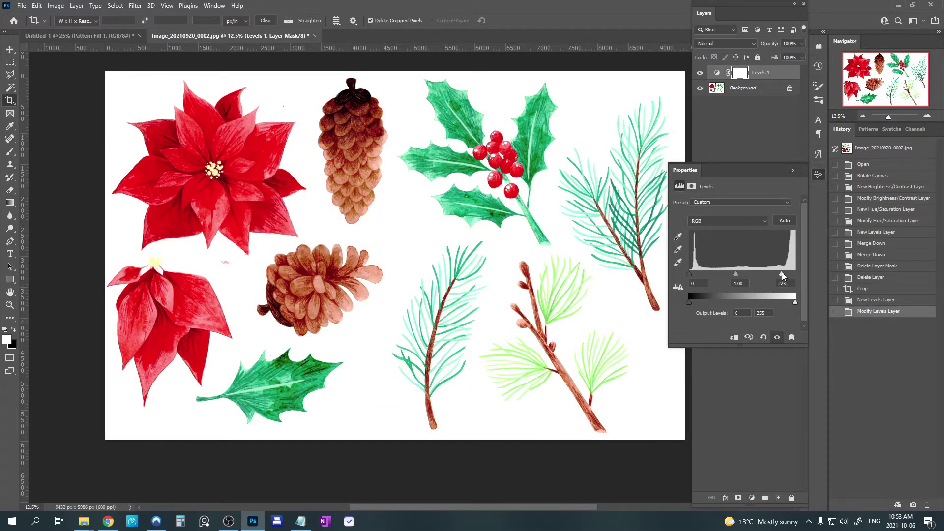
pyautogui.click(791, 170)
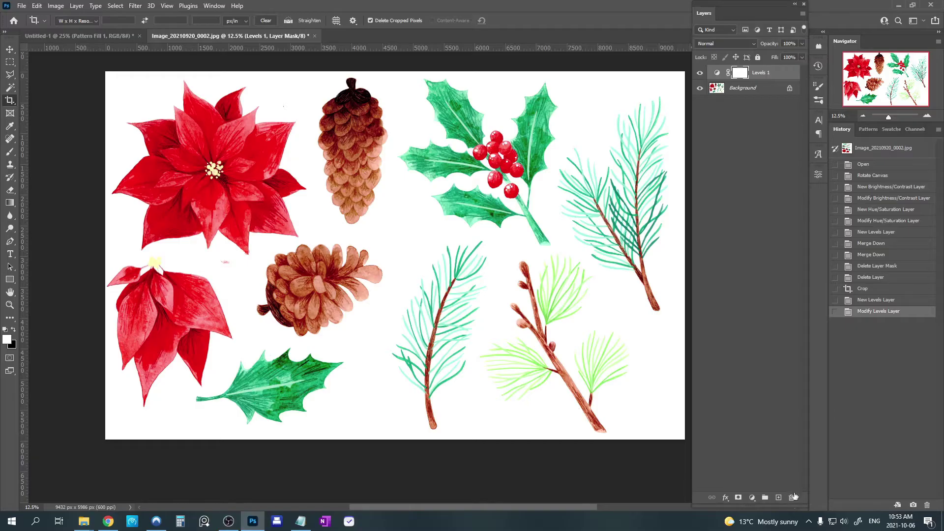
# Step: Add Hue/Saturation at Saturation -17 and Color Balance with midtones shifted toward blue
pyautogui.click(752, 497)
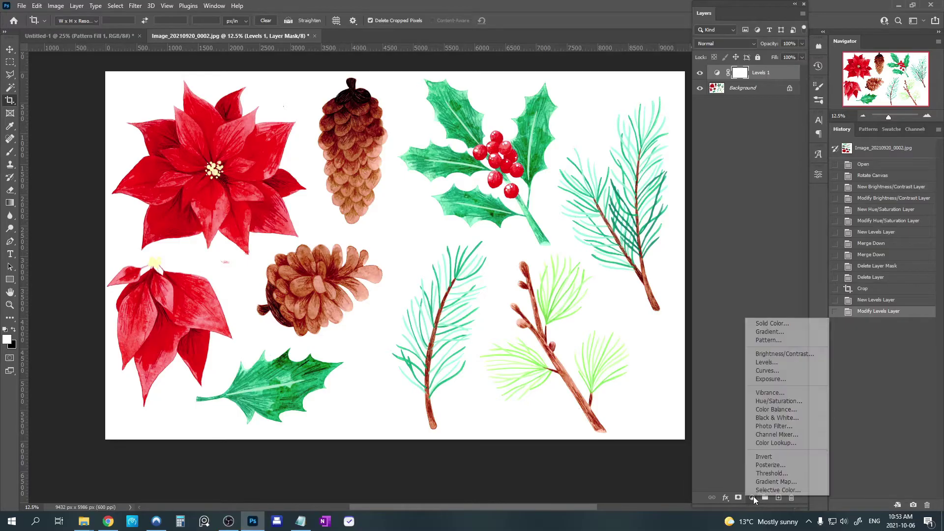
pyautogui.click(779, 401)
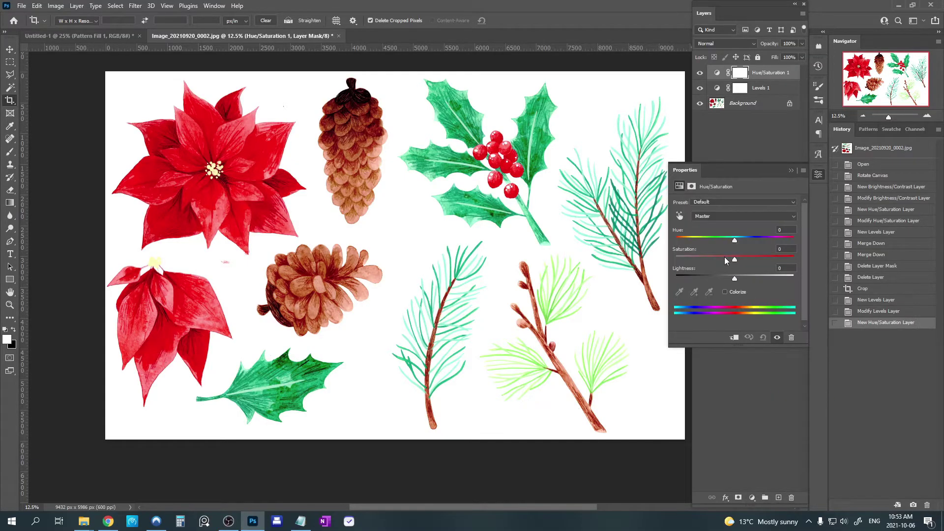
pyautogui.click(725, 258)
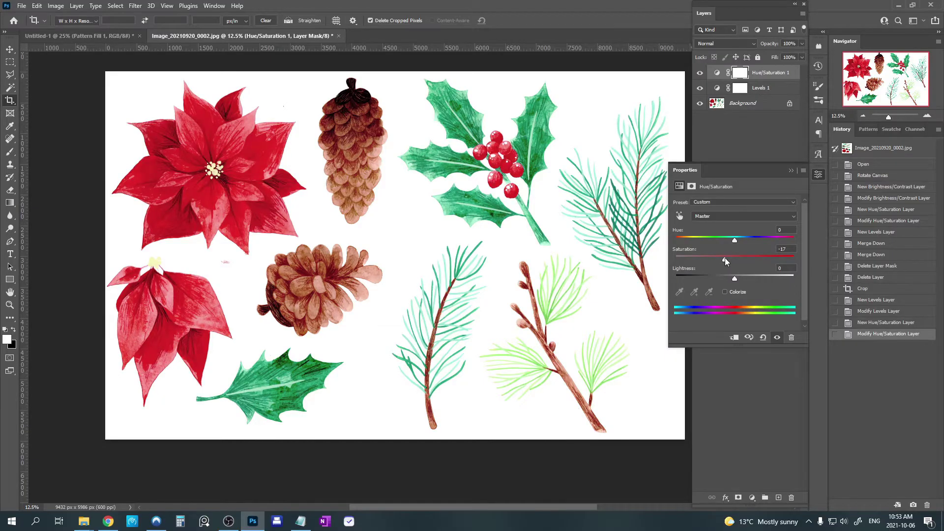
pyautogui.click(752, 497)
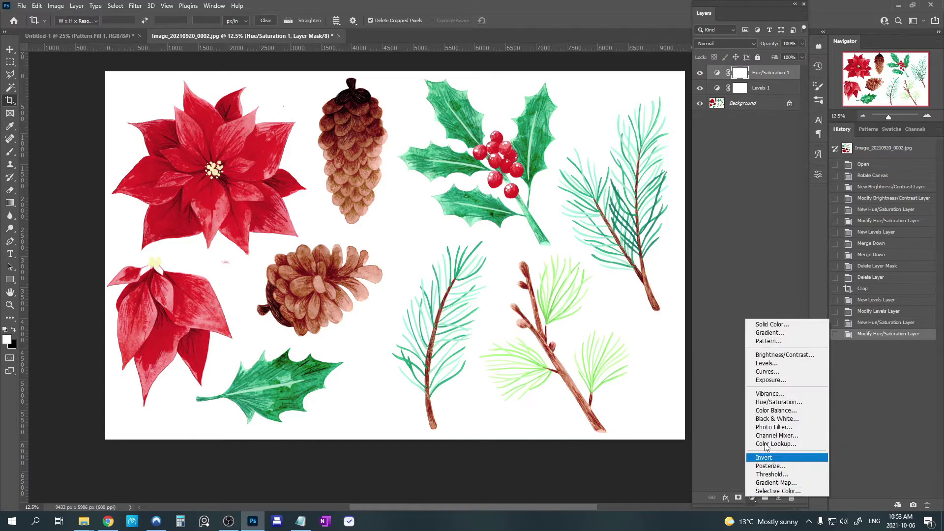
pyautogui.click(778, 410)
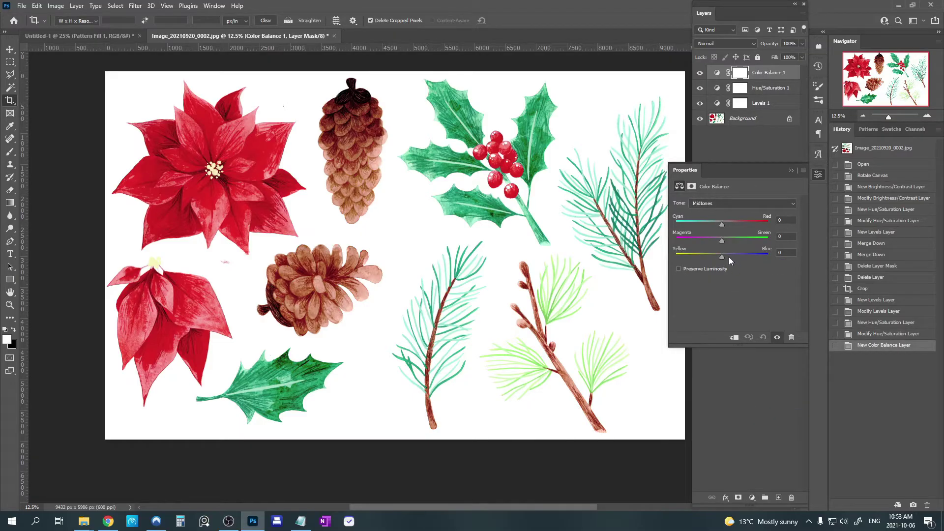
pyautogui.click(729, 257)
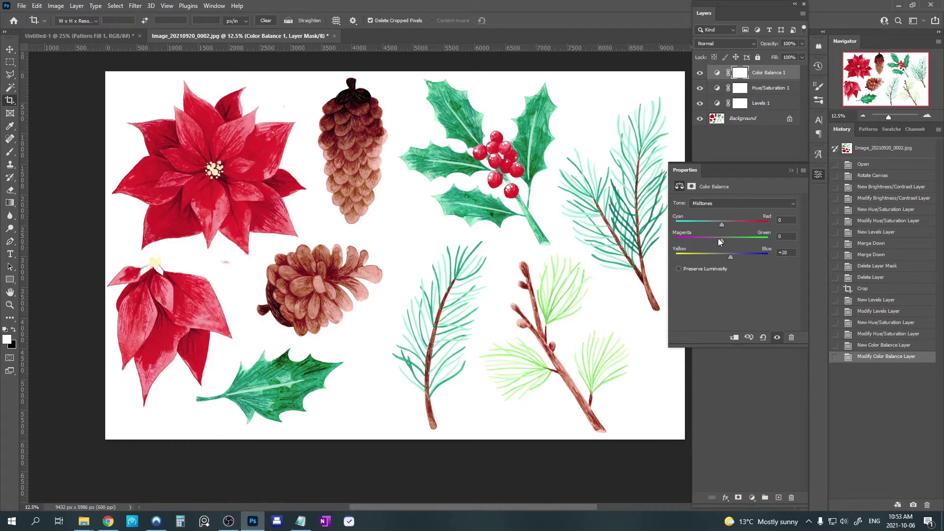
# Step: Merge the Levels, Hue/Saturation and Color Balance layers into the Background, then duplicate it
pyautogui.click(790, 171)
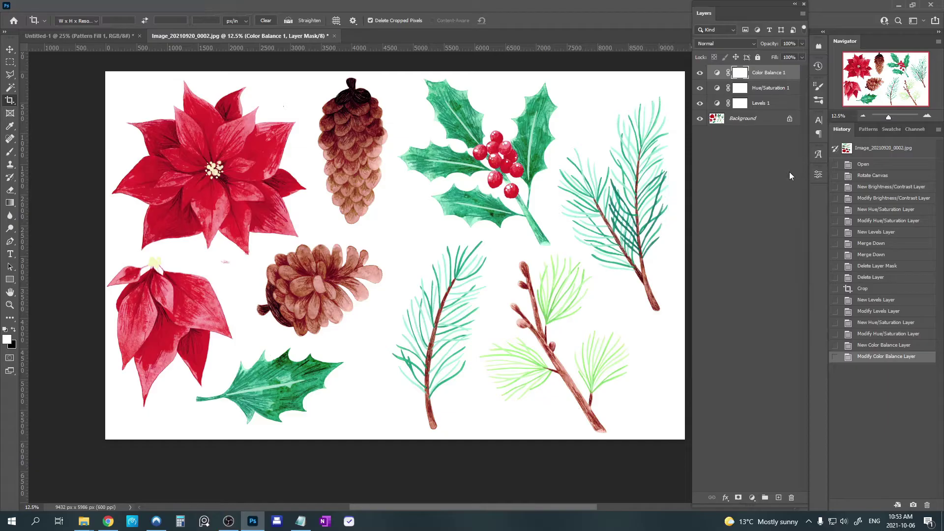
pyautogui.click(775, 107)
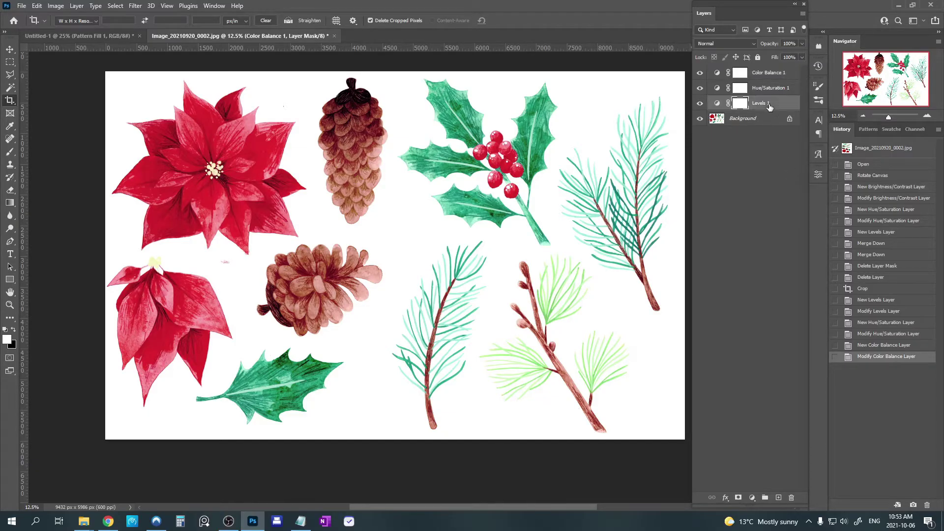
pyautogui.hotkey('ctrl', 'e')
pyautogui.click(767, 88)
pyautogui.hotkey('ctrl', 'e')
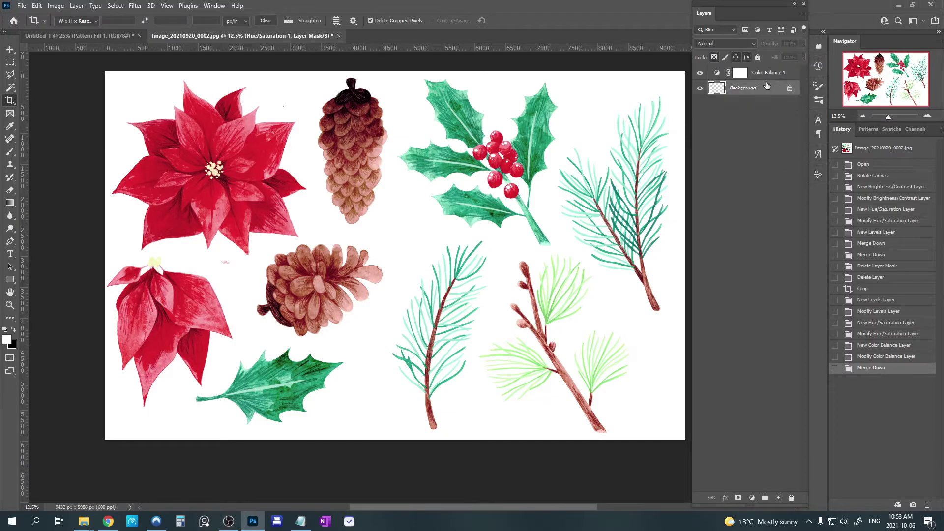
pyautogui.click(764, 75)
pyautogui.hotkey('ctrl', 'e')
pyautogui.rightClick(762, 74)
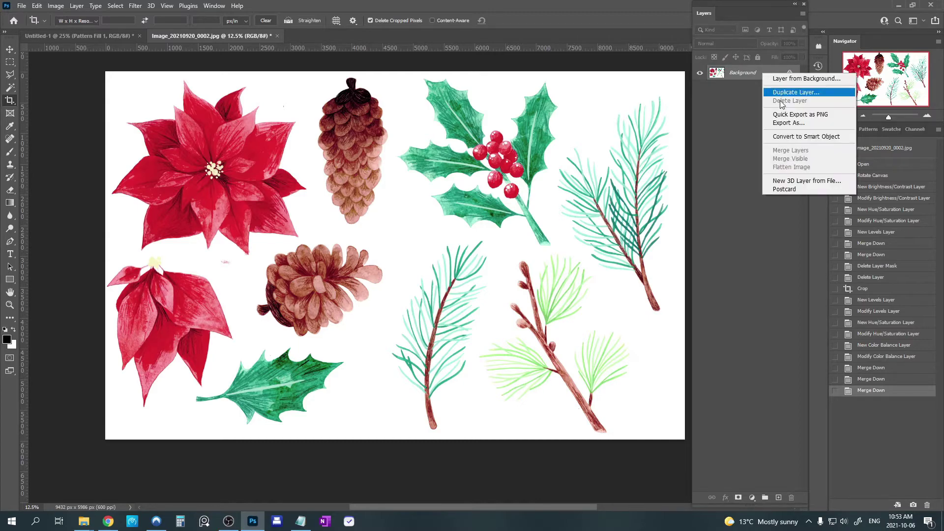
pyautogui.click(780, 93)
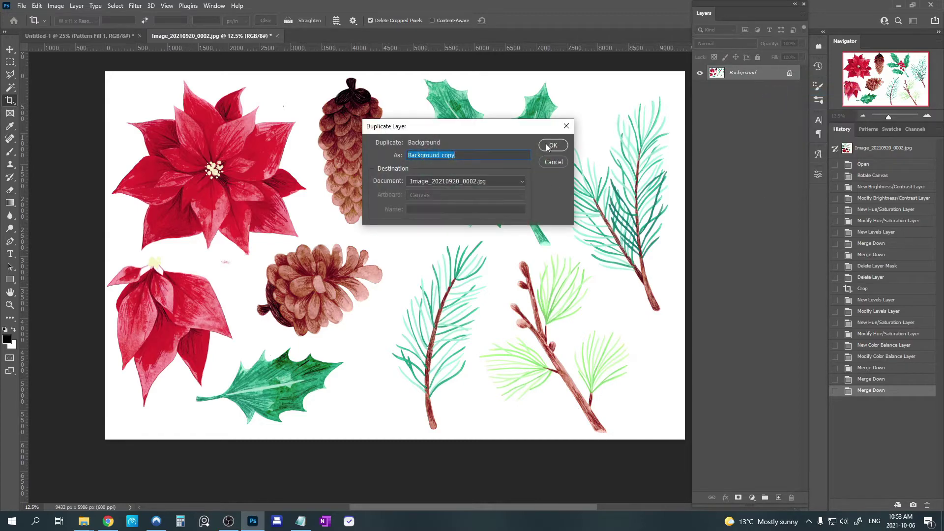
pyautogui.click(553, 146)
# Step: Fill a new Layer 1 with light blue using the Paint Bucket and delete the original Background
pyautogui.keyDown('ctrl'); pyautogui.click(778, 498); pyautogui.keyUp('ctrl')
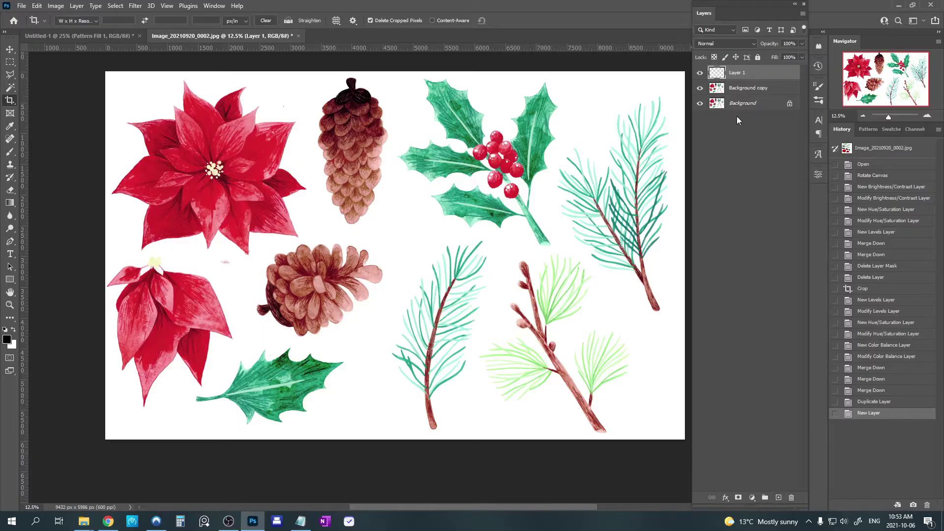
pyautogui.click(7, 339)
pyautogui.click(789, 291)
pyautogui.click(709, 248)
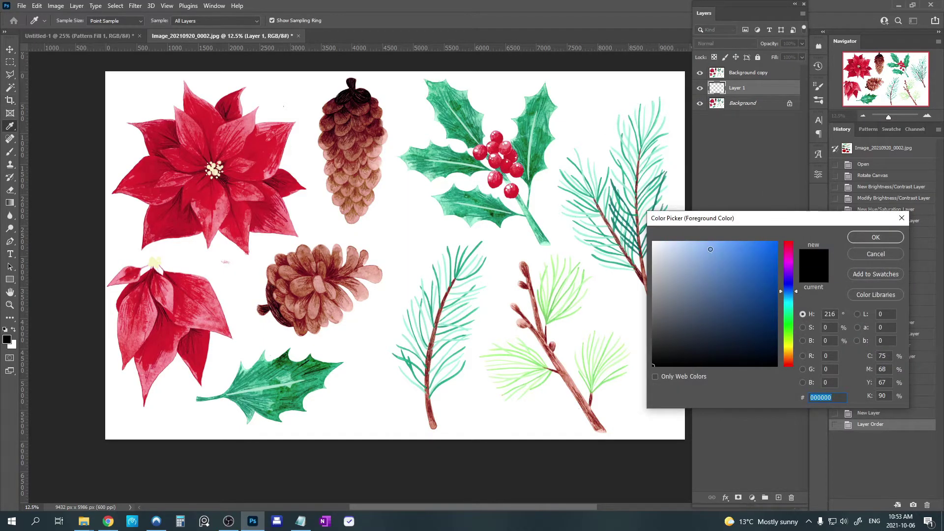
pyautogui.click(876, 237)
pyautogui.press('c')
pyautogui.rightClick(10, 202)
pyautogui.click(32, 208)
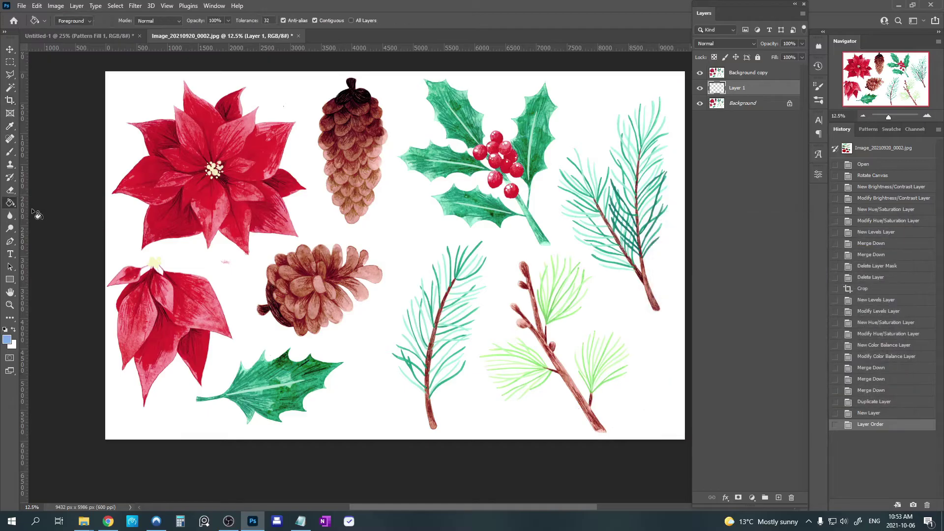
pyautogui.click(471, 245)
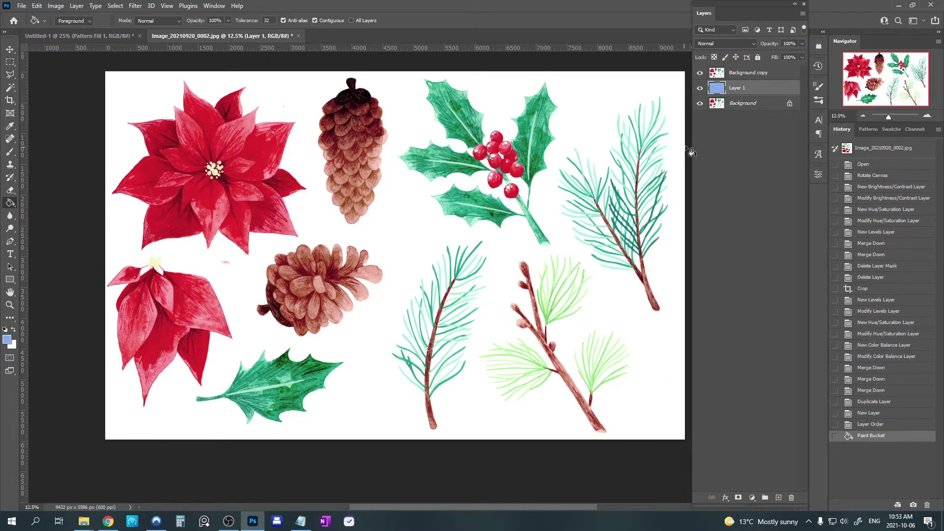
pyautogui.click(736, 107)
pyautogui.press('Delete')
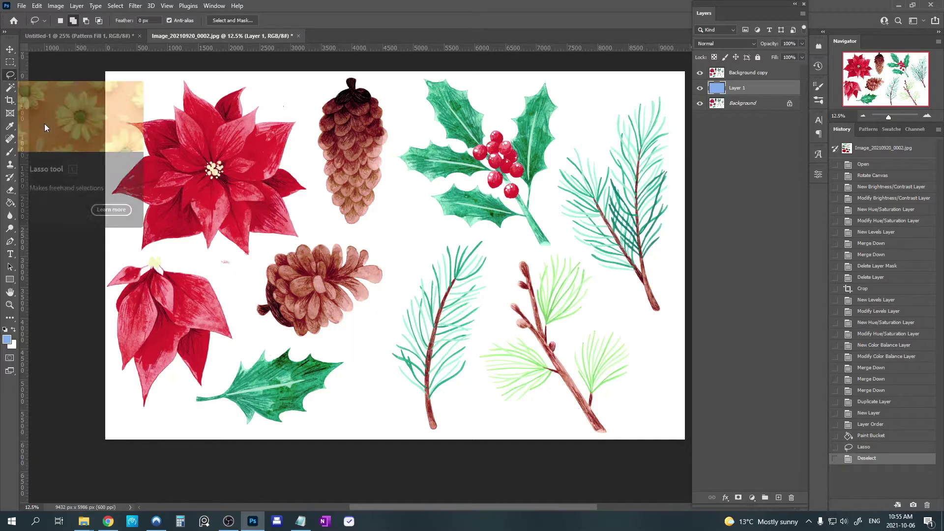
# Step: Lasso the poinsettia and paste it onto its own new layer
pyautogui.moveTo(132, 112)
pyautogui.mouseDown()
pyautogui.moveTo(121, 137)
pyautogui.moveTo(129, 154)
pyautogui.moveTo(100, 198)
pyautogui.moveTo(129, 209)
pyautogui.moveTo(131, 234)
pyautogui.mouseUp()
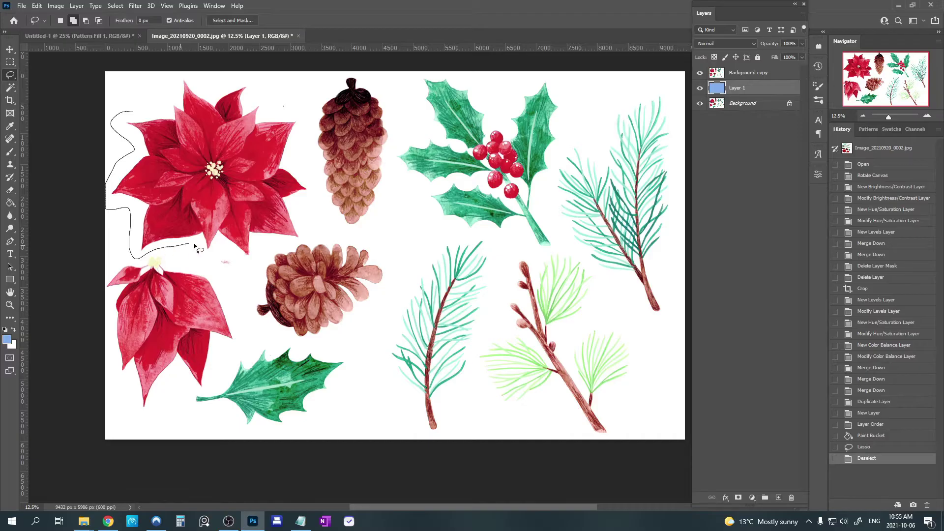
pyautogui.moveTo(194, 246); pyautogui.dragTo(218, 256)
pyautogui.moveTo(269, 242)
pyautogui.mouseDown()
pyautogui.moveTo(311, 183)
pyautogui.moveTo(285, 115)
pyautogui.moveTo(243, 76)
pyautogui.moveTo(150, 91)
pyautogui.mouseUp()
pyautogui.keyDown('ctrl'); pyautogui.click(448, 144); pyautogui.keyUp('ctrl')
pyautogui.hotkey('ctrl', 'v')
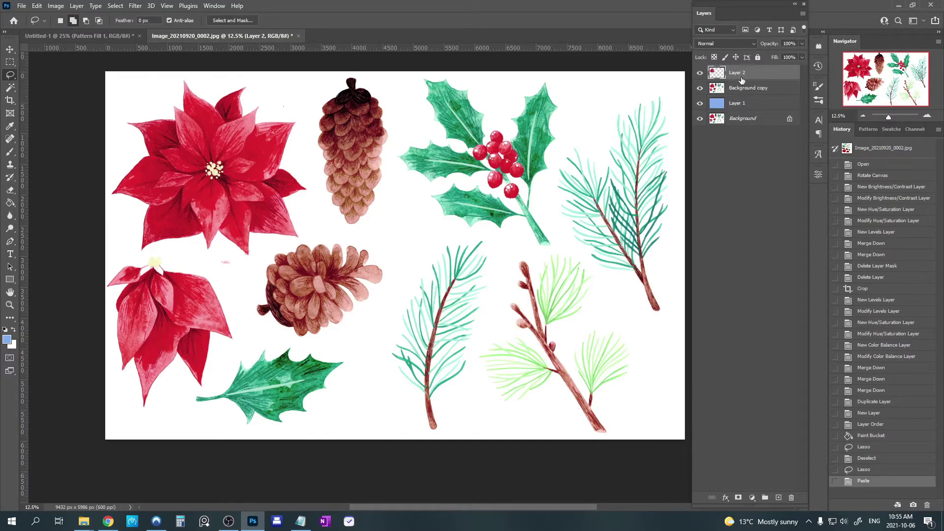
# Step: Copy the upper pine cone onto its own layer and delete the Background copy layer
pyautogui.click(737, 89)
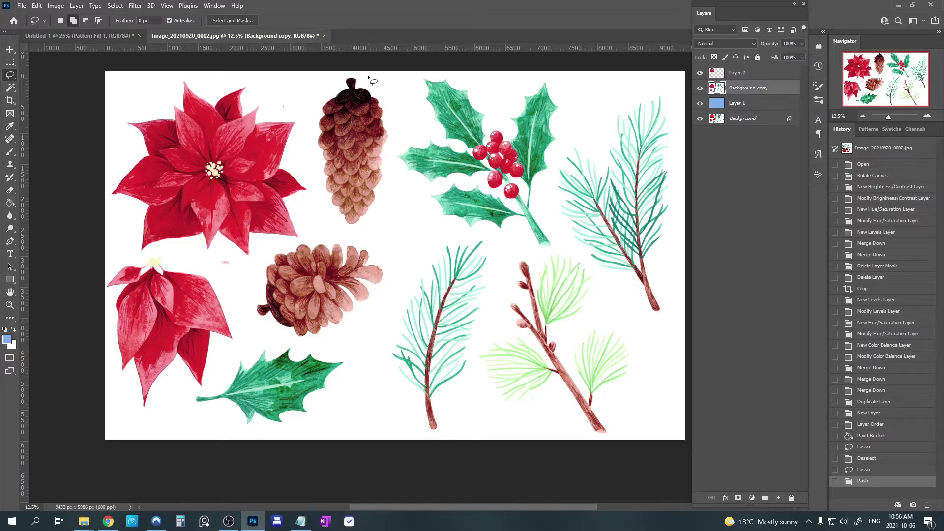
pyautogui.moveTo(365, 75)
pyautogui.mouseDown()
pyautogui.moveTo(311, 155)
pyautogui.moveTo(394, 160)
pyautogui.moveTo(366, 74)
pyautogui.mouseUp()
pyautogui.hotkey('ctrl', 'c')
pyautogui.hotkey('ctrl', 'v')
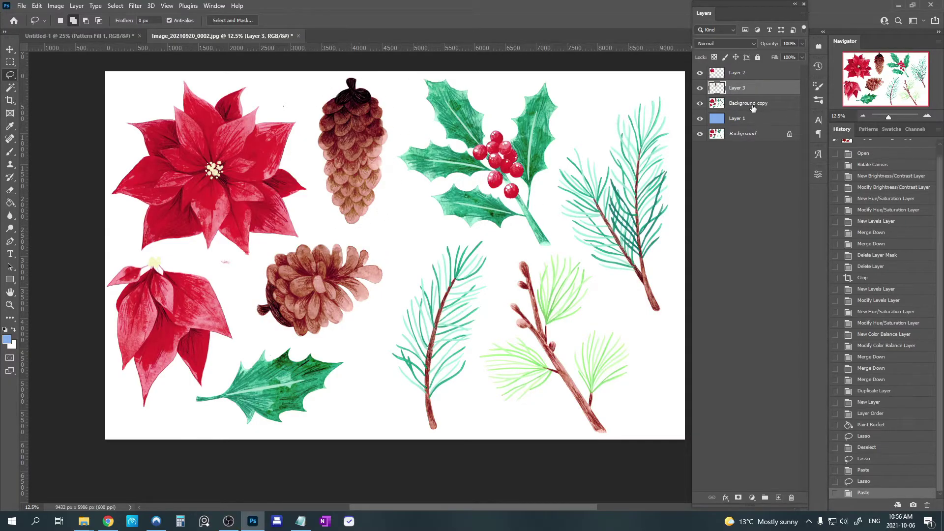
pyautogui.click(752, 102)
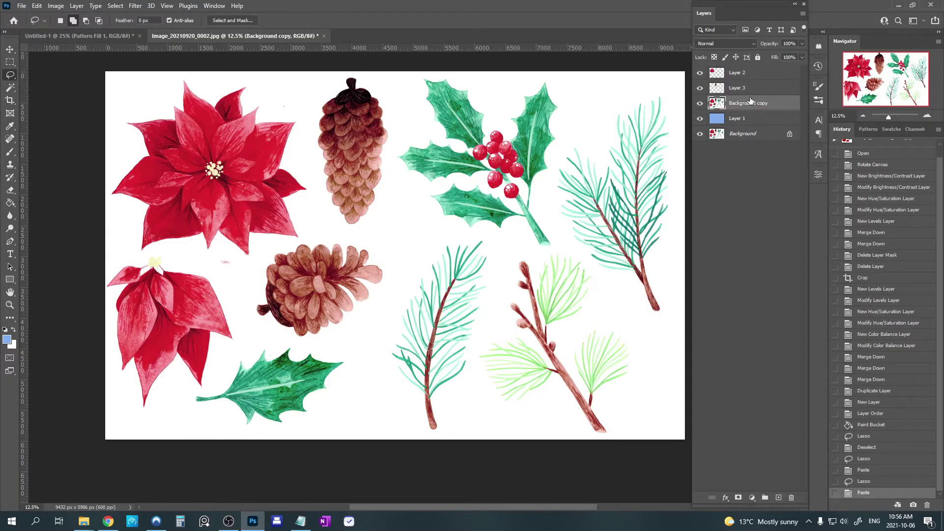
pyautogui.press('Delete')
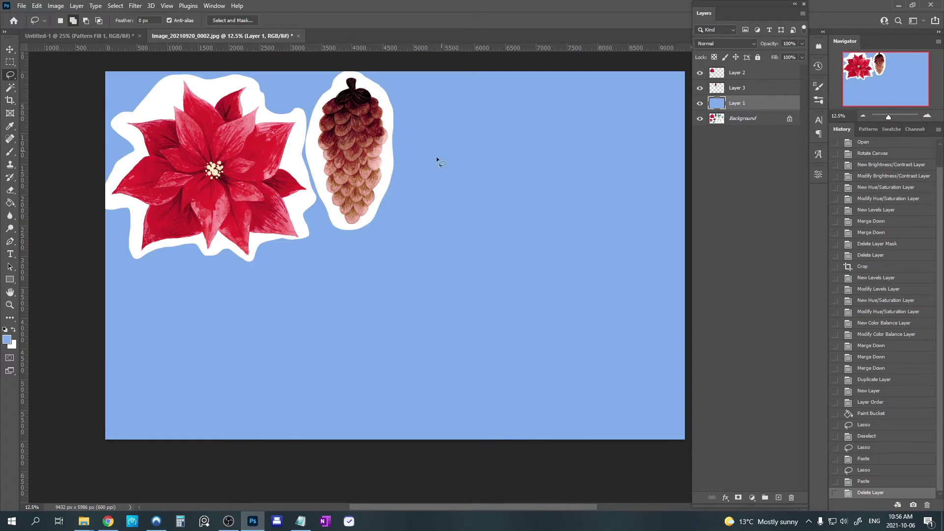
# Step: Select both the poinsettia and pine cone layers with the Move tool
pyautogui.press('v')
pyautogui.click(737, 88)
pyautogui.keyDown('shift'); pyautogui.click(737, 72); pyautogui.keyUp('shift')
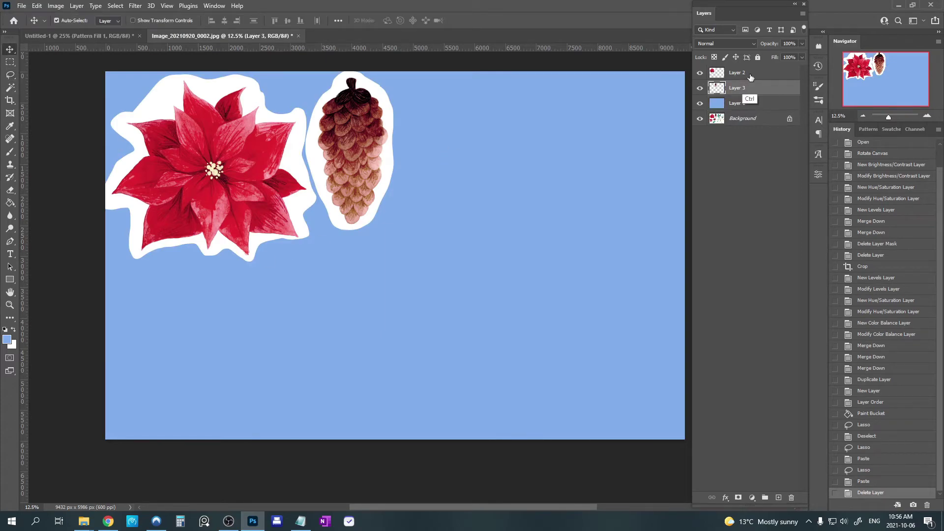
# Step: Shift both cutouts down-right, then mask Layer 2 from a tolerance-40 Magic Wand selection, inverted
pyautogui.moveTo(339, 143); pyautogui.dragTo(396, 173)
pyautogui.click(742, 77)
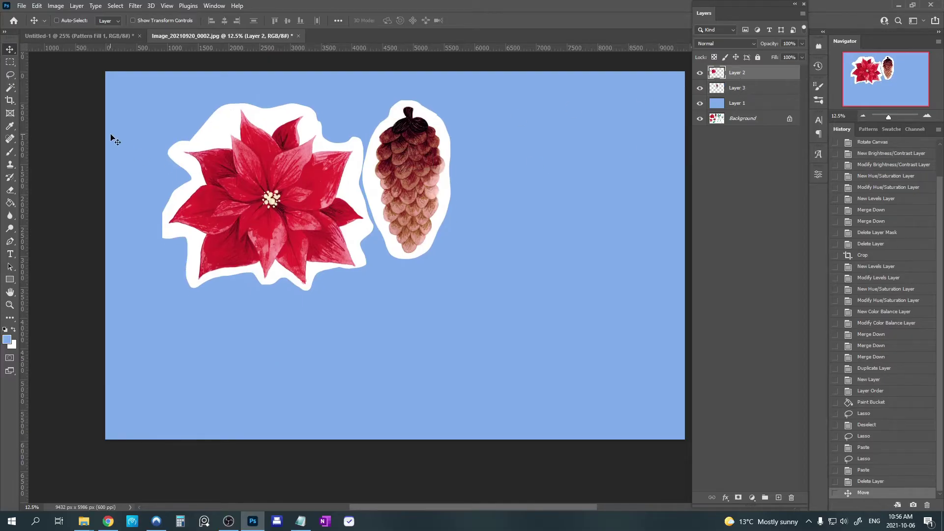
pyautogui.click(11, 88)
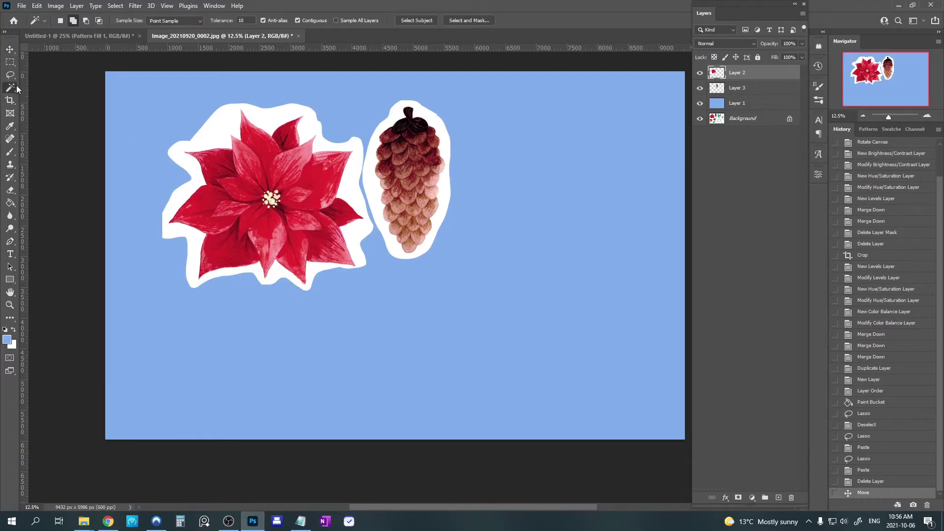
pyautogui.write('40')
pyautogui.click(211, 132)
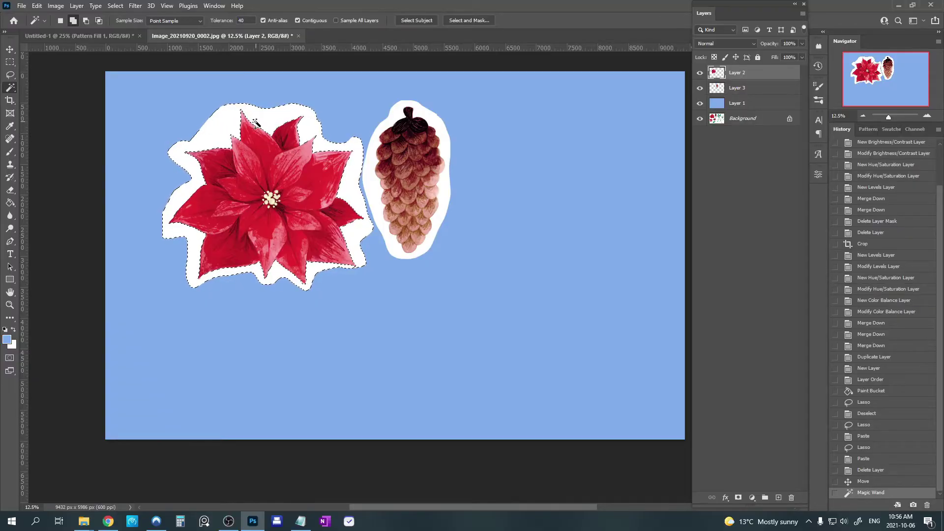
pyautogui.click(738, 500)
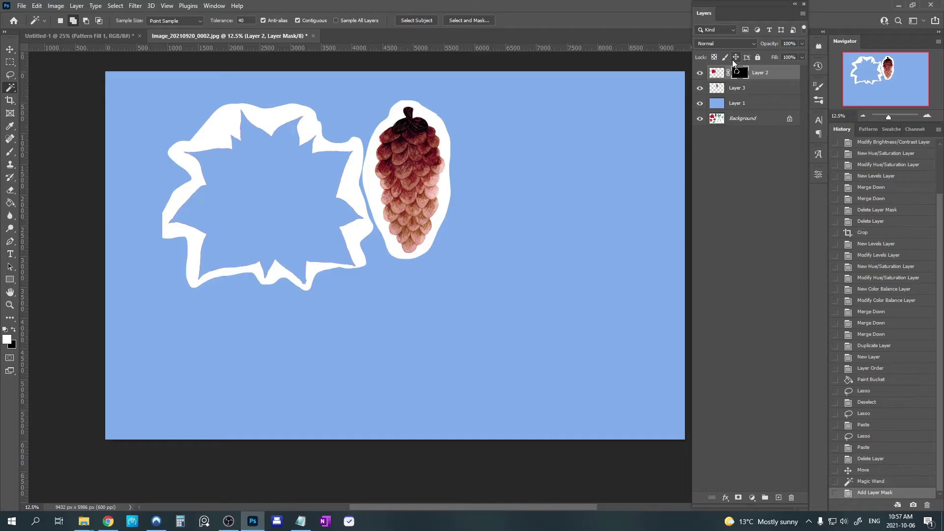
pyautogui.hotkey('ctrl', 'i')
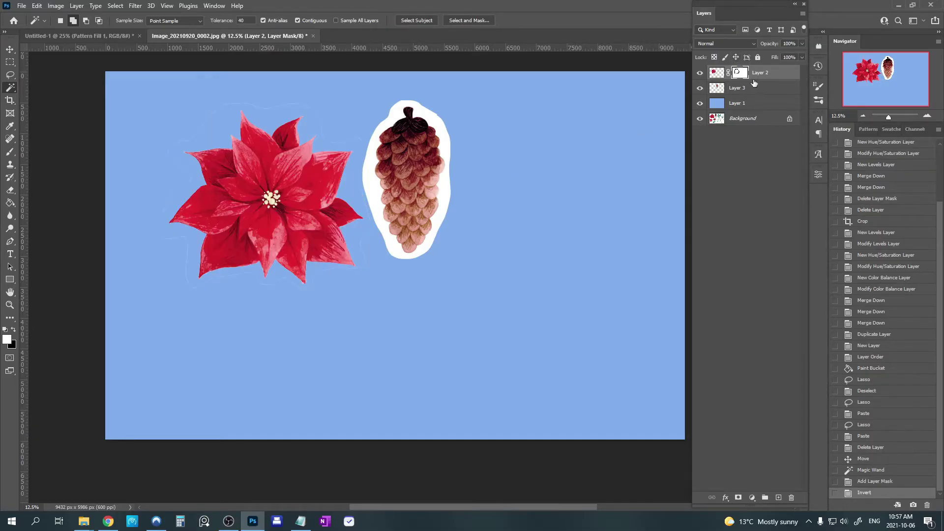
# Step: Nudge the poinsettia slightly, target Layer 2's mask, and zoom in closely on the petal tips
pyautogui.press('v')
pyautogui.moveTo(269, 196); pyautogui.dragTo(256, 202)
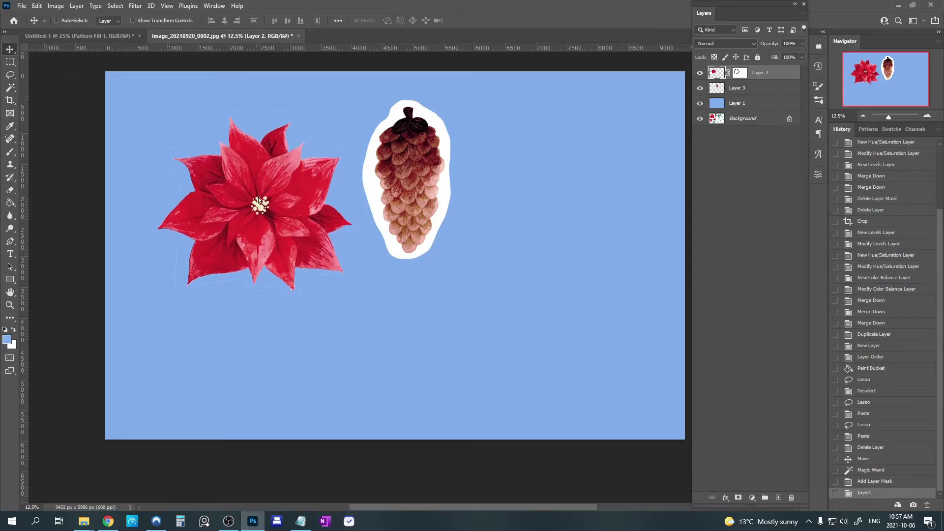
pyautogui.click(740, 73)
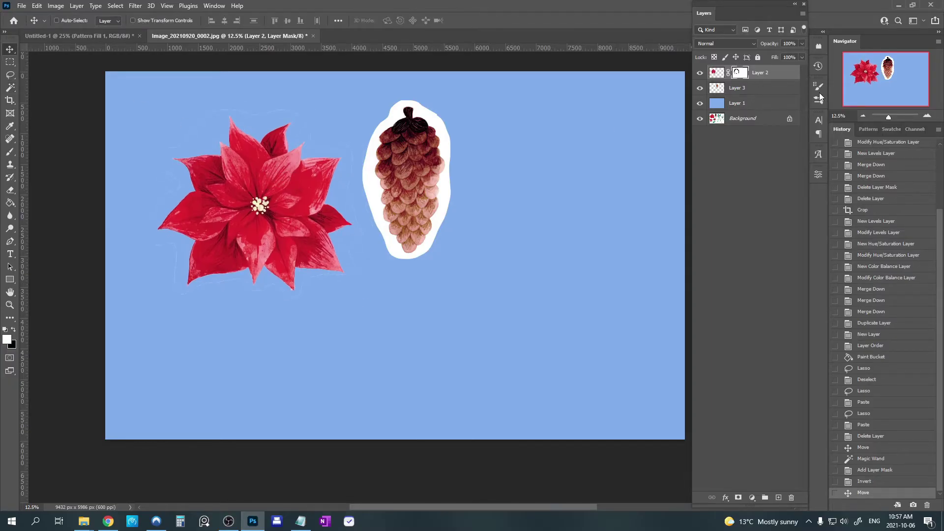
pyautogui.click(927, 115)
pyautogui.click(927, 115)
pyautogui.click(927, 115)
pyautogui.moveTo(339, 187); pyautogui.dragTo(481, 278)
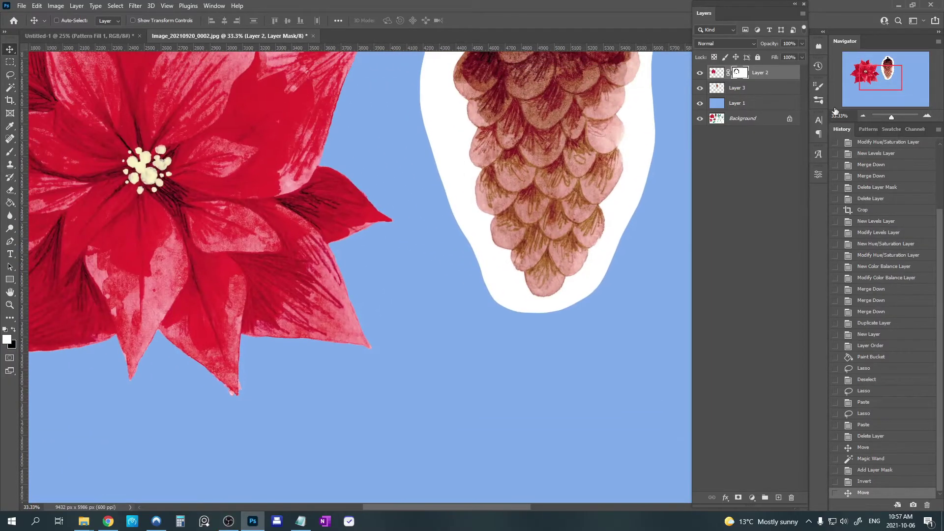
pyautogui.click(927, 115)
pyautogui.click(927, 115)
pyautogui.hotkey('ctrl', '+')
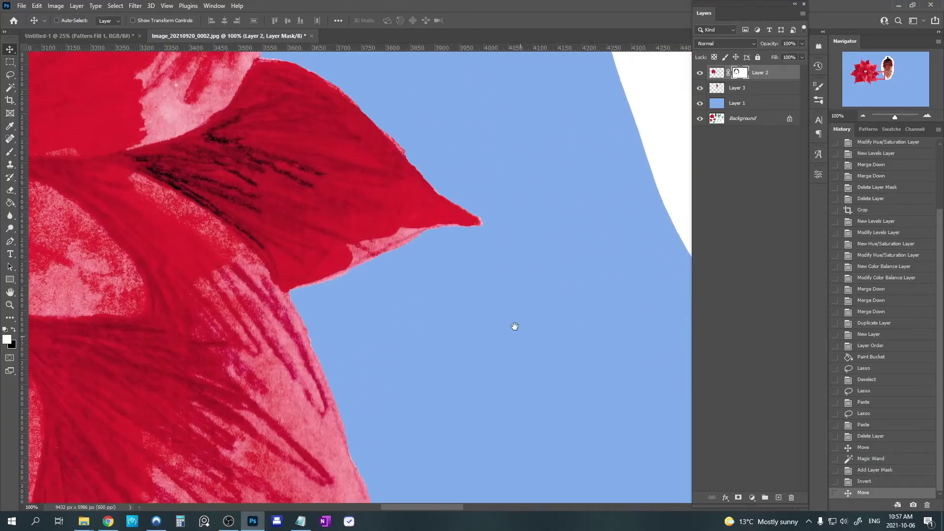
pyautogui.moveTo(443, 341); pyautogui.dragTo(541, 134)
pyautogui.moveTo(381, 334)
pyautogui.mouseDown()
pyautogui.moveTo(438, 196)
pyautogui.moveTo(512, 141)
pyautogui.mouseUp()
pyautogui.moveTo(409, 212)
pyautogui.mouseDown()
pyautogui.moveTo(482, 191)
pyautogui.moveTo(517, 195)
pyautogui.mouseUp()
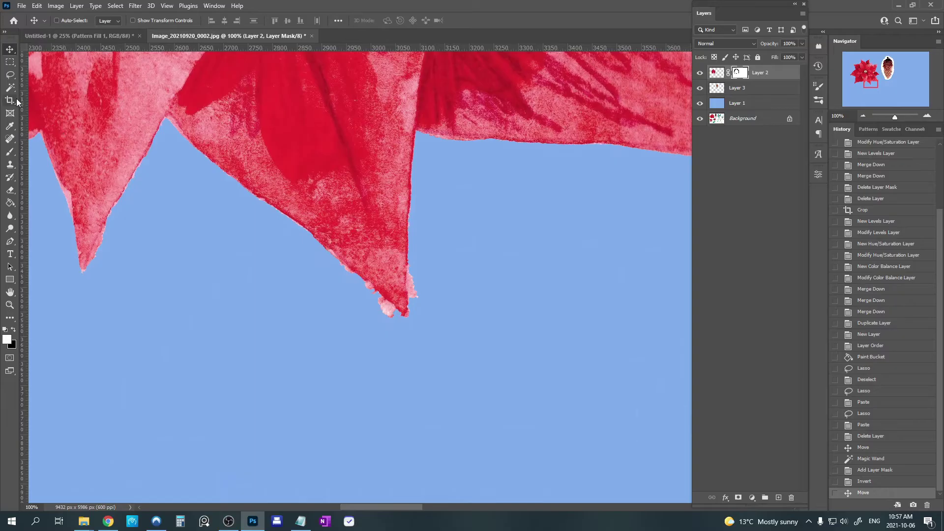
# Step: Choose the rough sketch pencil brush with flow set to 100%
pyautogui.click(10, 152)
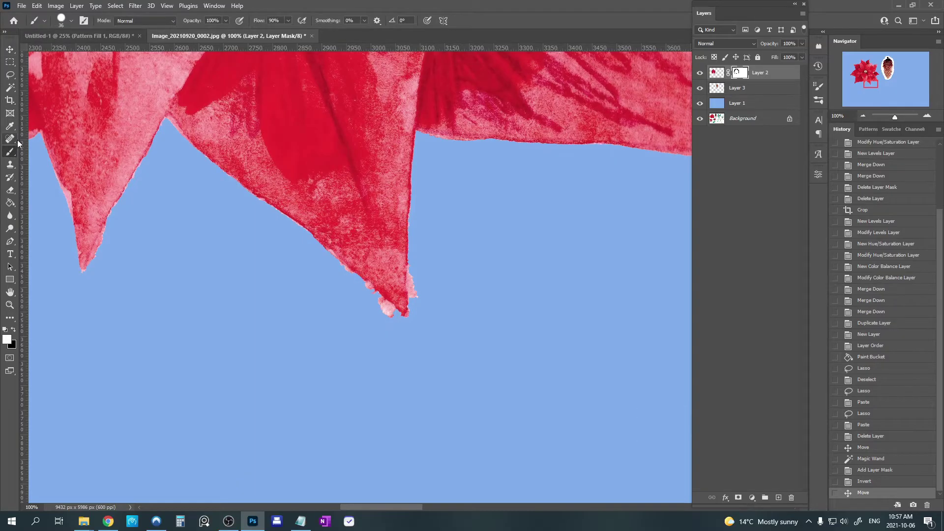
pyautogui.rightClick(459, 248)
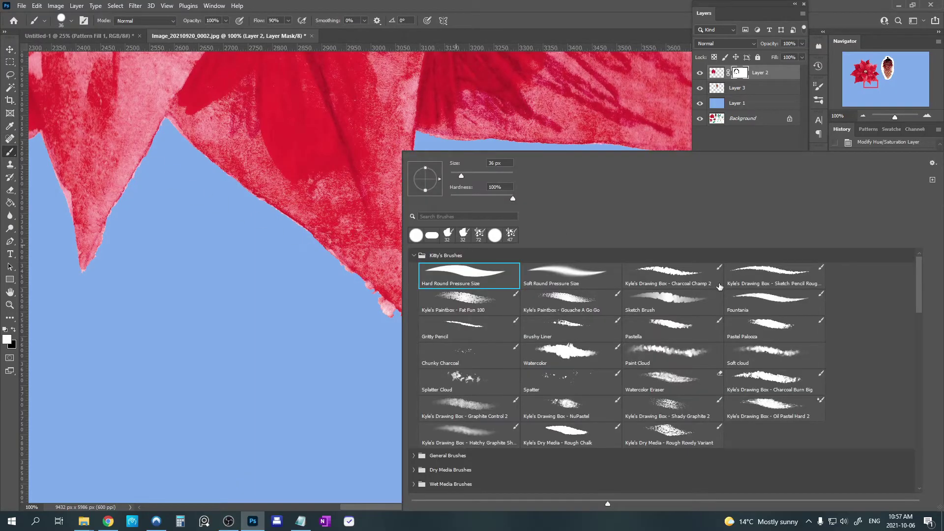
pyautogui.click(759, 278)
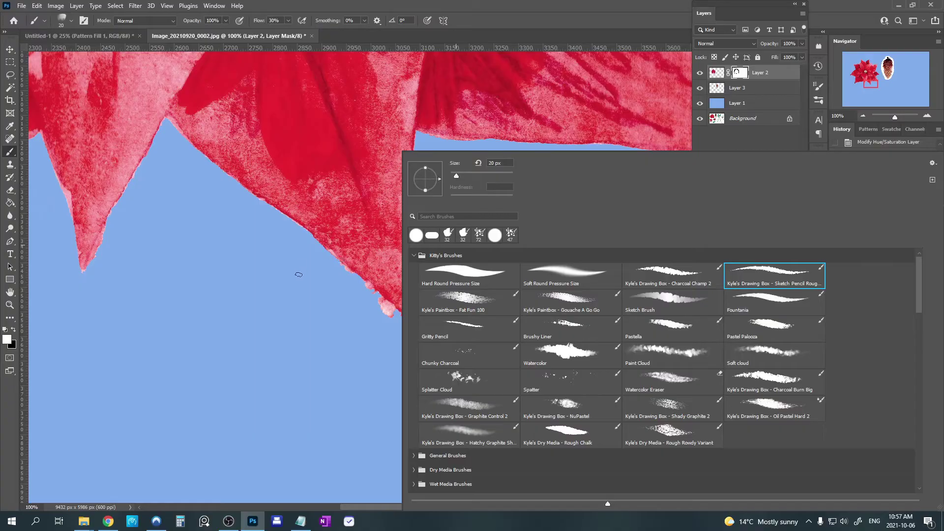
pyautogui.click(483, 5)
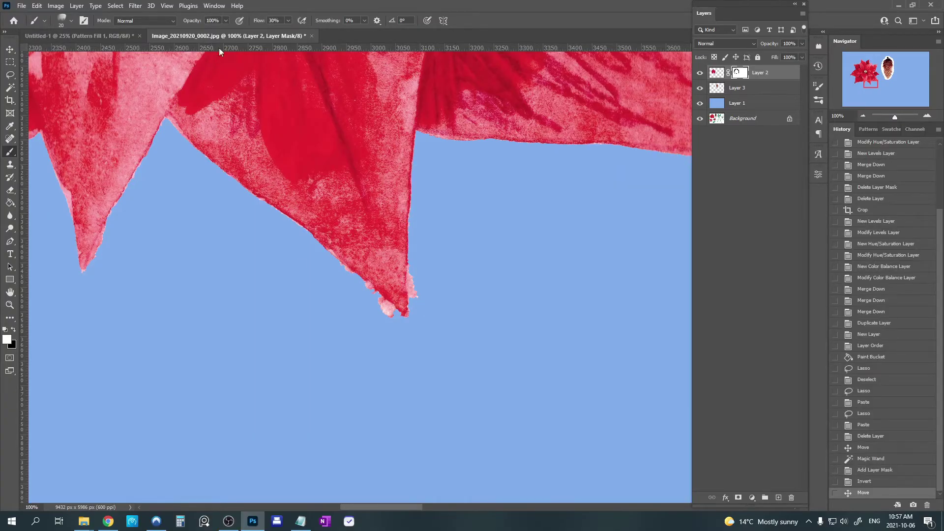
pyautogui.click(289, 21)
pyautogui.click(318, 32)
pyautogui.click(358, 5)
# Step: Paint black and white on the mask to clean the pink fringe from the first petal tip
pyautogui.press('x')
pyautogui.moveTo(413, 274); pyautogui.dragTo(414, 305)
pyautogui.click(410, 307)
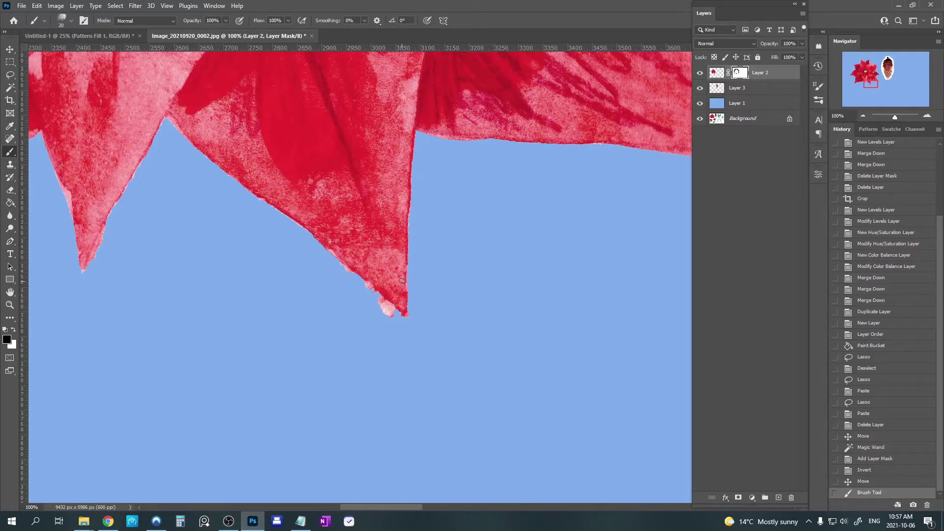
pyautogui.moveTo(406, 273); pyautogui.dragTo(405, 260)
pyautogui.press('x')
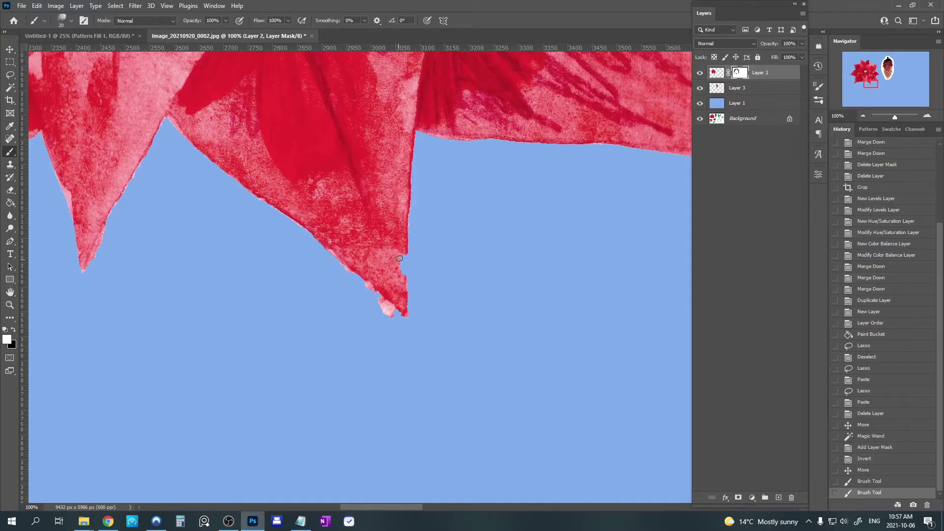
pyautogui.moveTo(399, 259); pyautogui.dragTo(404, 269)
pyautogui.press('x')
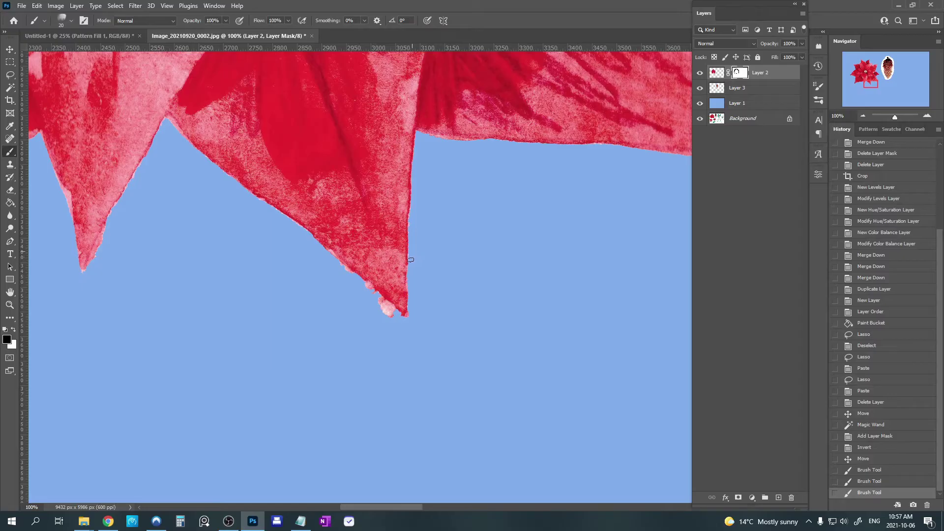
pyautogui.click(411, 221)
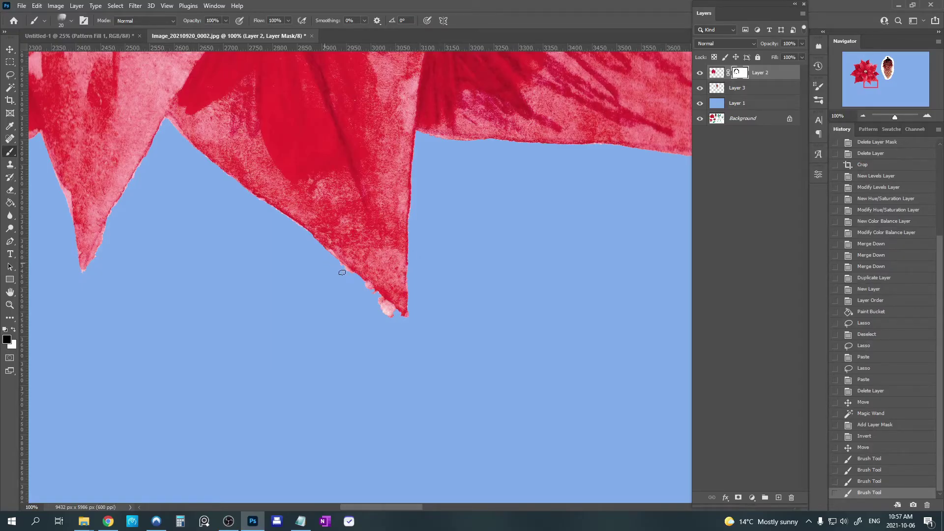
pyautogui.moveTo(333, 262)
pyautogui.mouseDown()
pyautogui.moveTo(394, 309)
pyautogui.moveTo(385, 311)
pyautogui.mouseUp()
# Step: Paint away the fringe along the next petal tips, then zoom back out to the whole flower
pyautogui.scroll(2, 344, 324)
pyautogui.hscroll(-5, 344, 324)
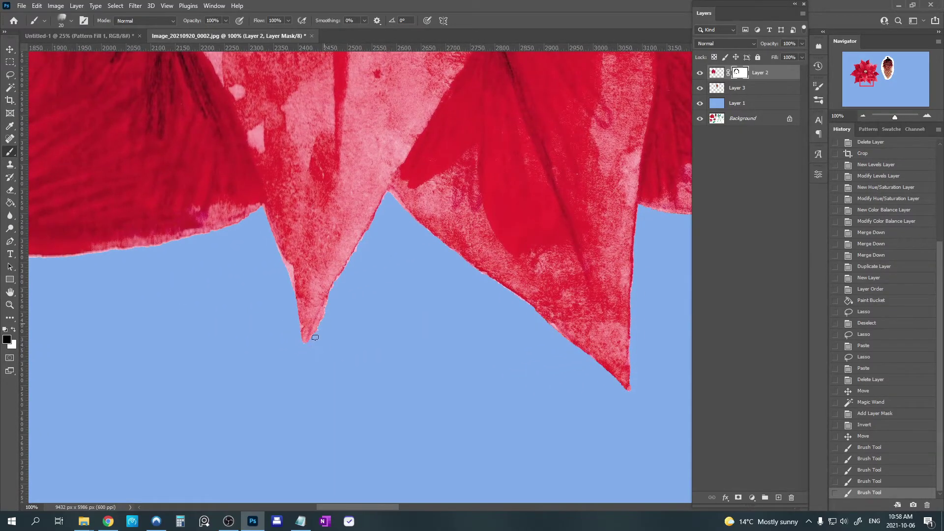
pyautogui.moveTo(327, 313); pyautogui.dragTo(388, 193)
pyautogui.click(389, 193)
pyautogui.click(388, 194)
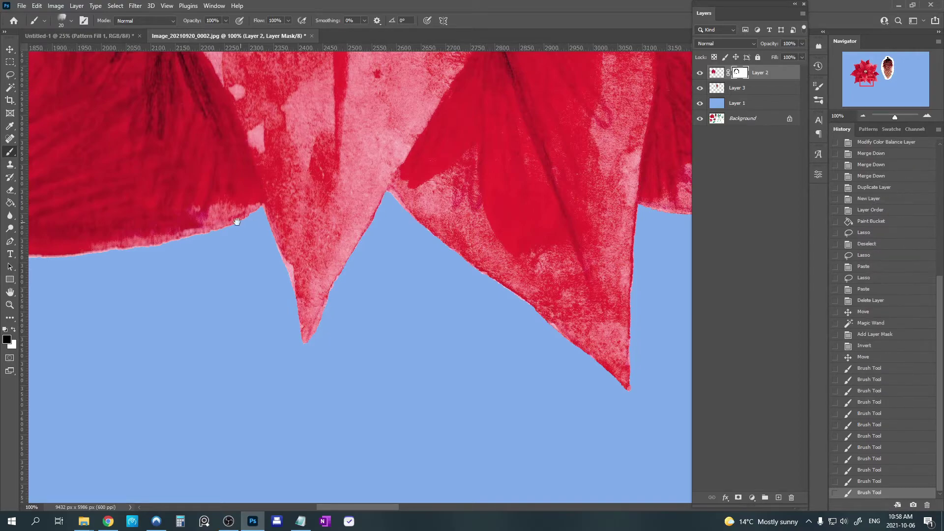
pyautogui.moveTo(223, 222); pyautogui.dragTo(464, 323)
pyautogui.moveTo(130, 336); pyautogui.dragTo(358, 196)
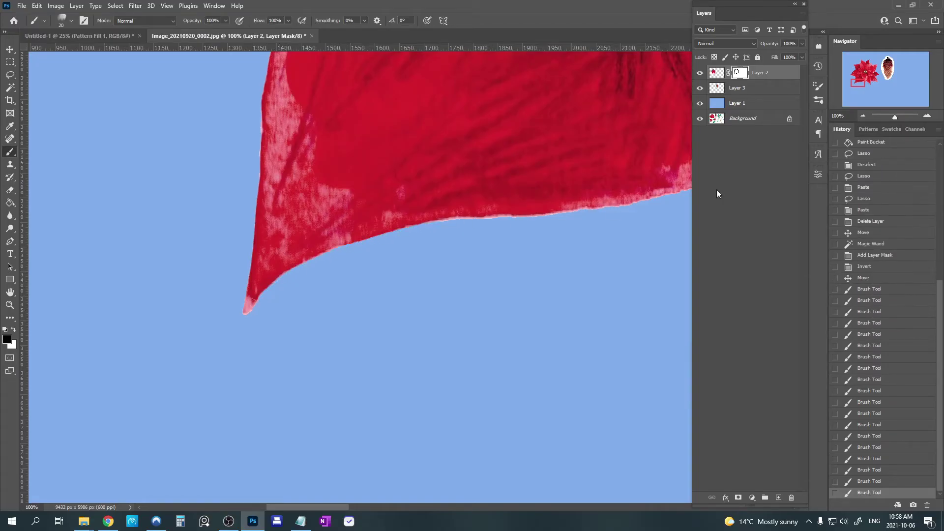
pyautogui.click(862, 115)
pyautogui.click(862, 115)
pyautogui.click(860, 115)
pyautogui.click(861, 115)
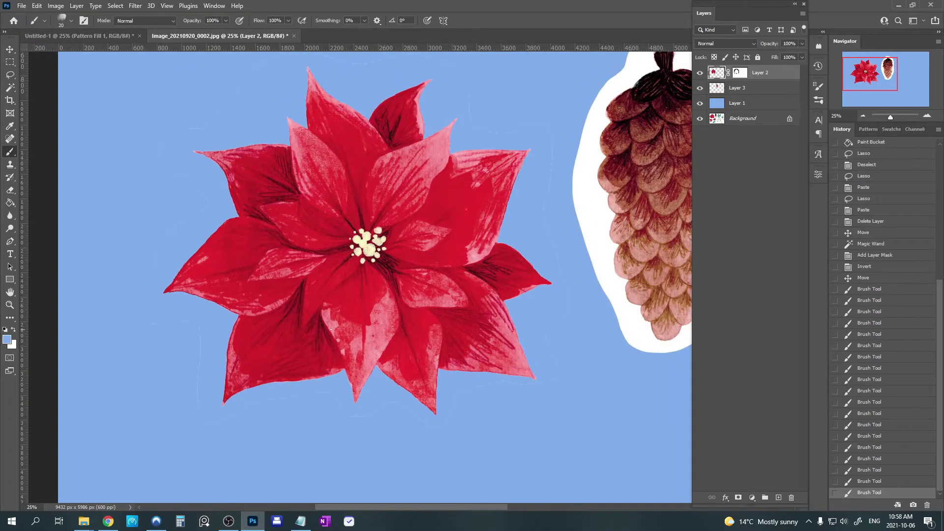
# Step: Start a Quick Export as PNG of the poinsettia layer, then cancel the save
pyautogui.rightClick(773, 74)
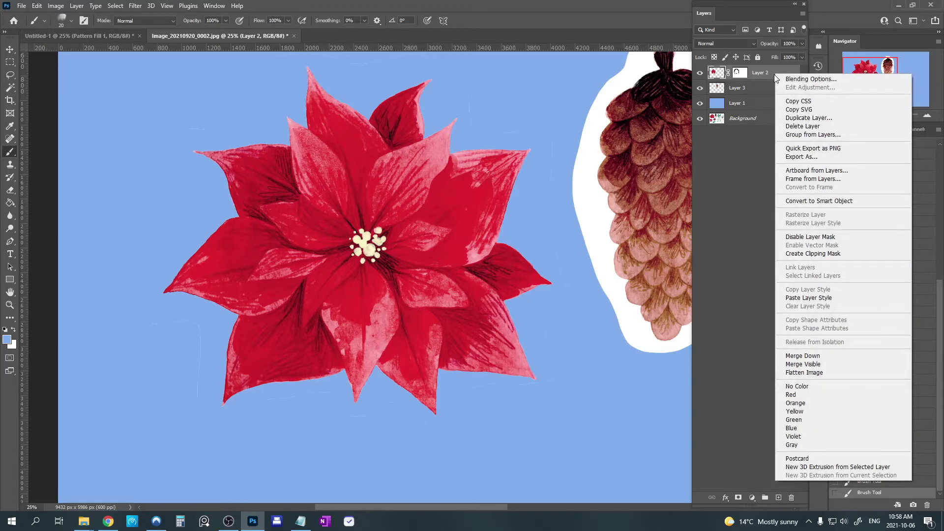
pyautogui.click(809, 148)
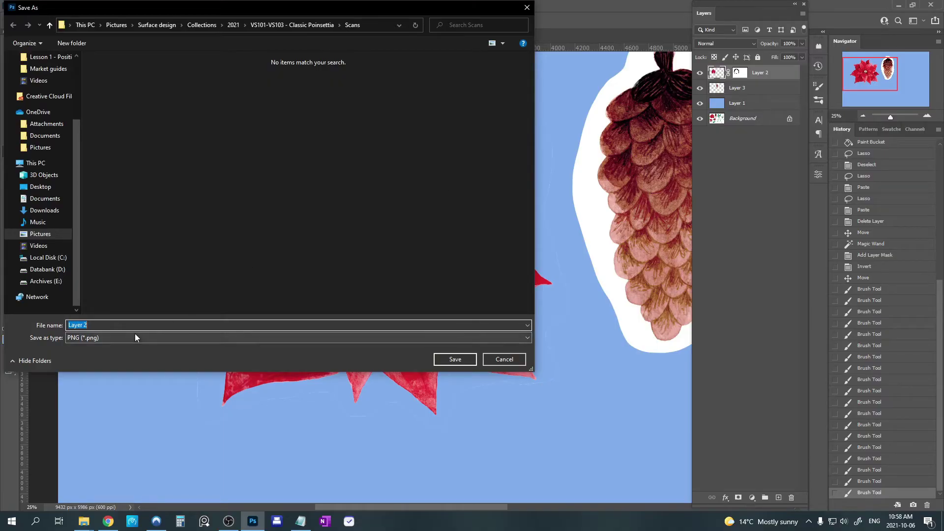
pyautogui.click(503, 359)
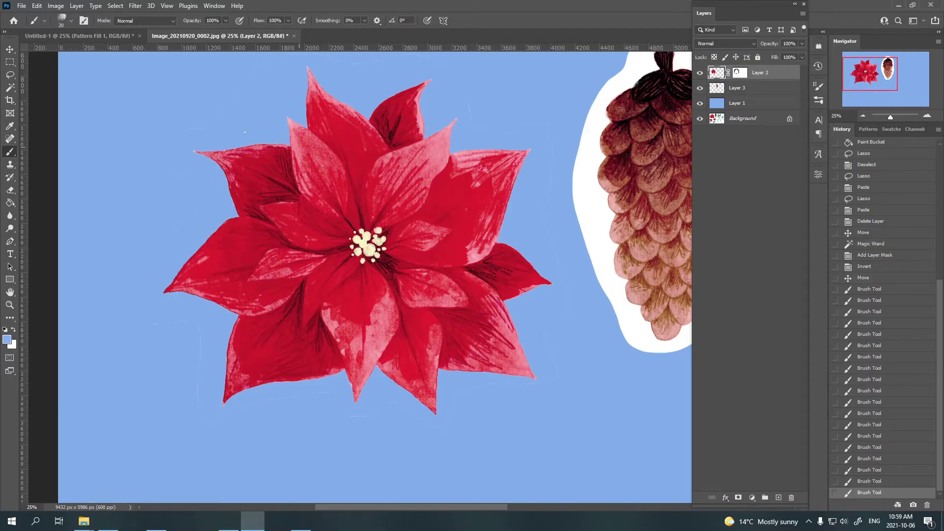
# Step: Make a new document at 300 ppi with width and height of 12 inches
pyautogui.click(21, 6)
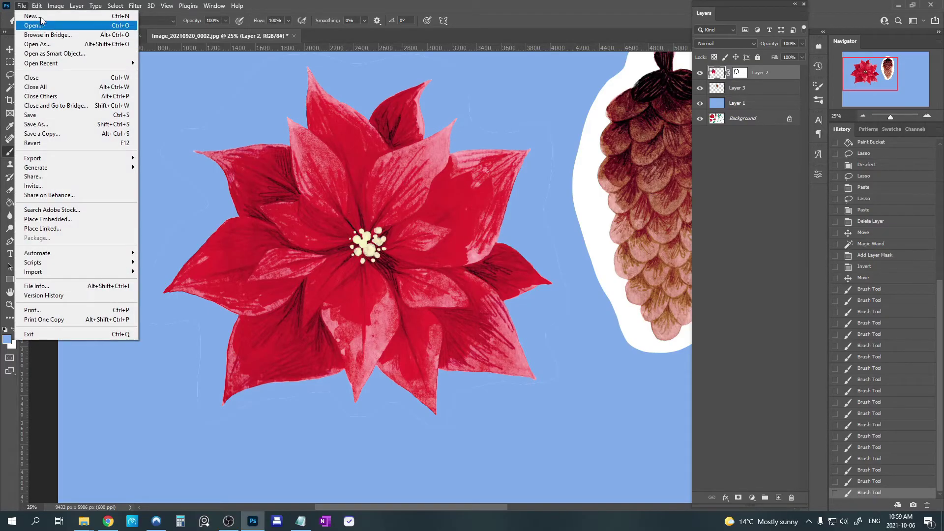
pyautogui.click(31, 16)
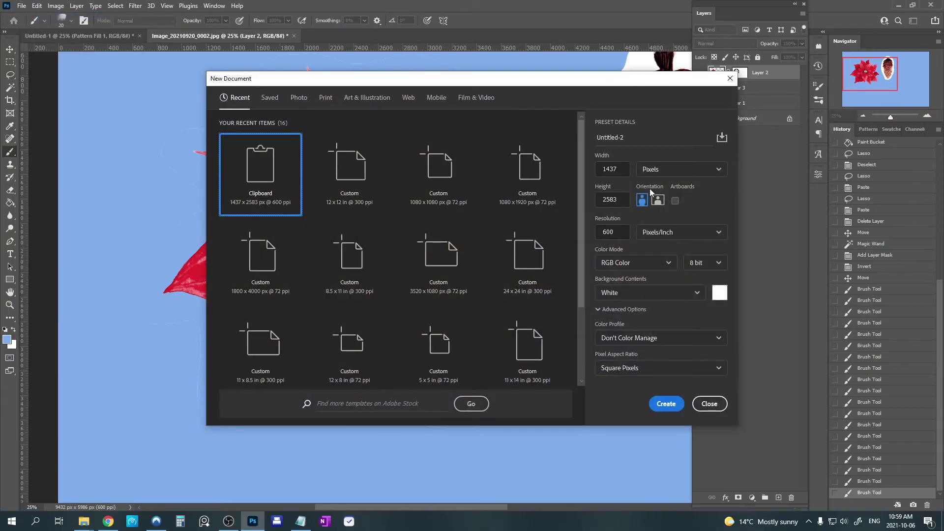
pyautogui.click(618, 234)
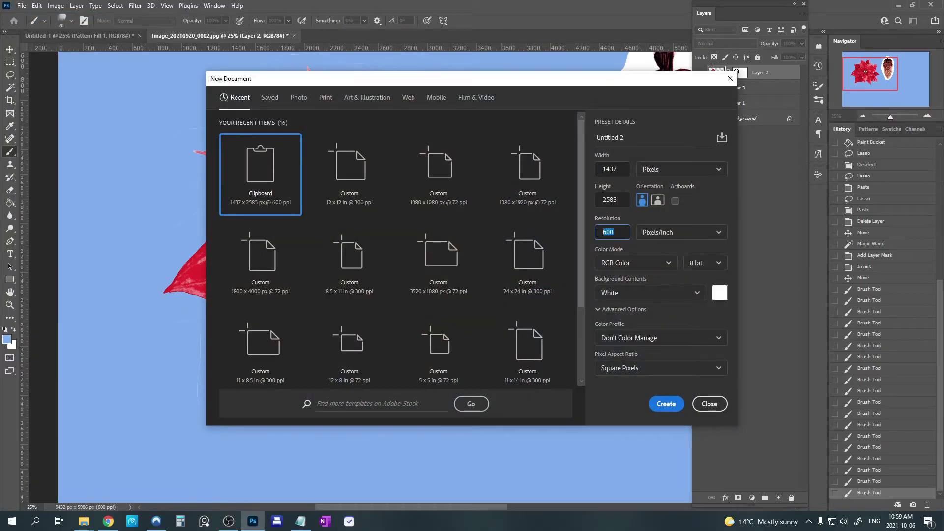
pyautogui.write('300')
pyautogui.moveTo(621, 170); pyautogui.dragTo(605, 169)
pyautogui.click(650, 171)
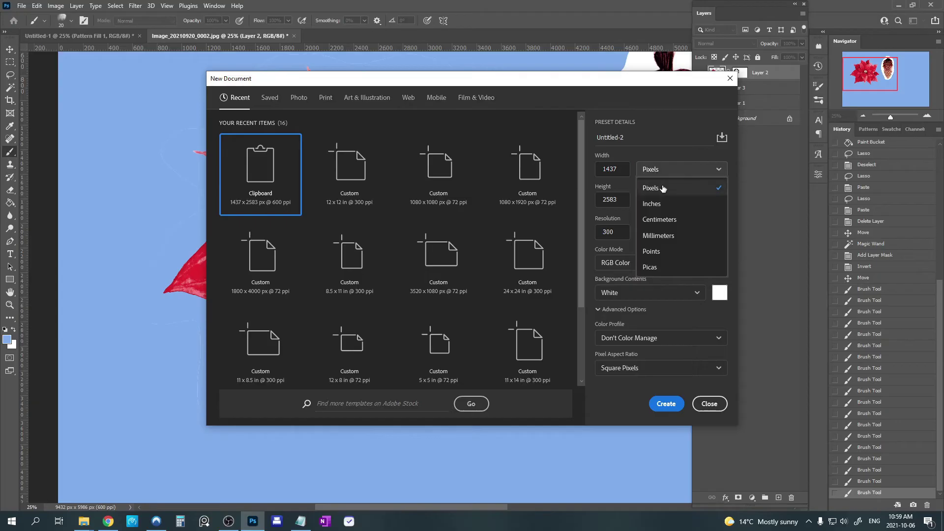
pyautogui.click(663, 203)
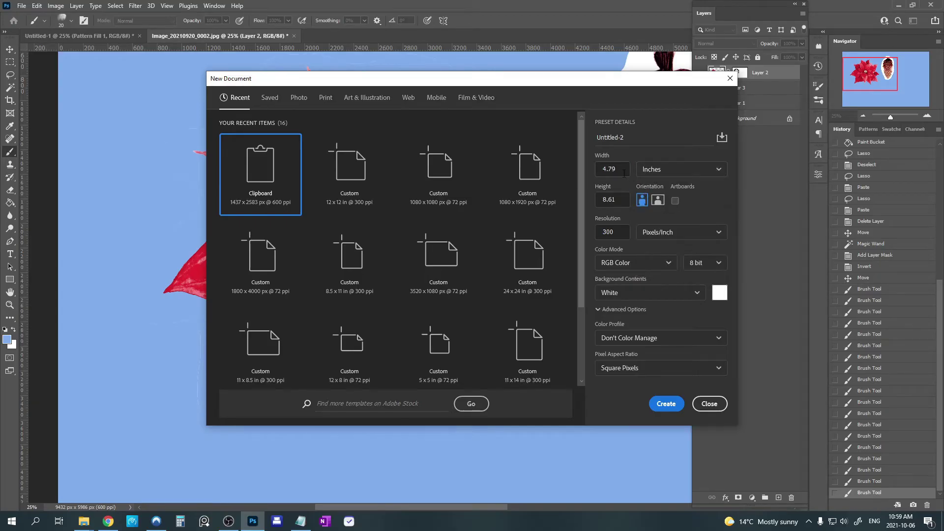
pyautogui.moveTo(623, 170); pyautogui.dragTo(596, 169)
pyautogui.write('12')
pyautogui.moveTo(621, 200); pyautogui.dragTo(586, 202)
pyautogui.write('12')
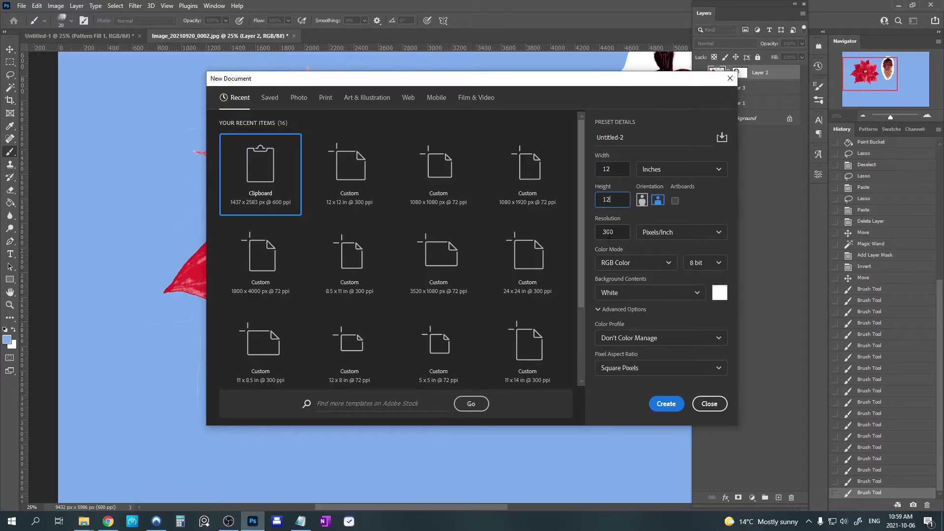
pyautogui.click(665, 404)
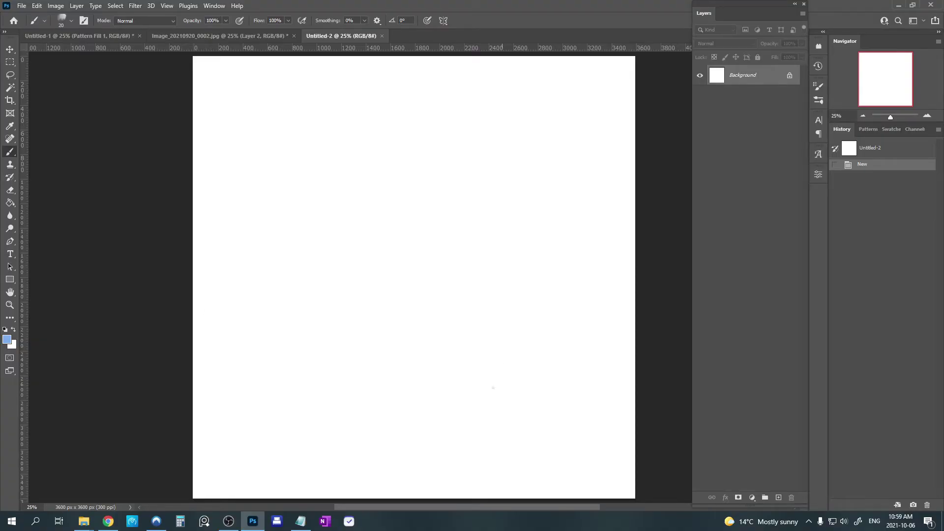
# Step: Enable View > Pattern Preview on Untitled-2, accept the smart-object warning, and view at 12.5%
pyautogui.click(861, 116)
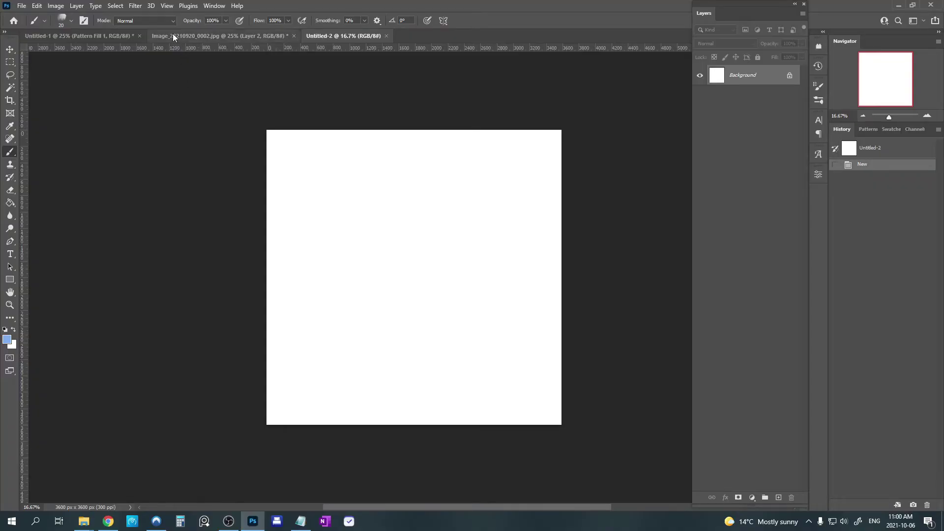
pyautogui.click(167, 5)
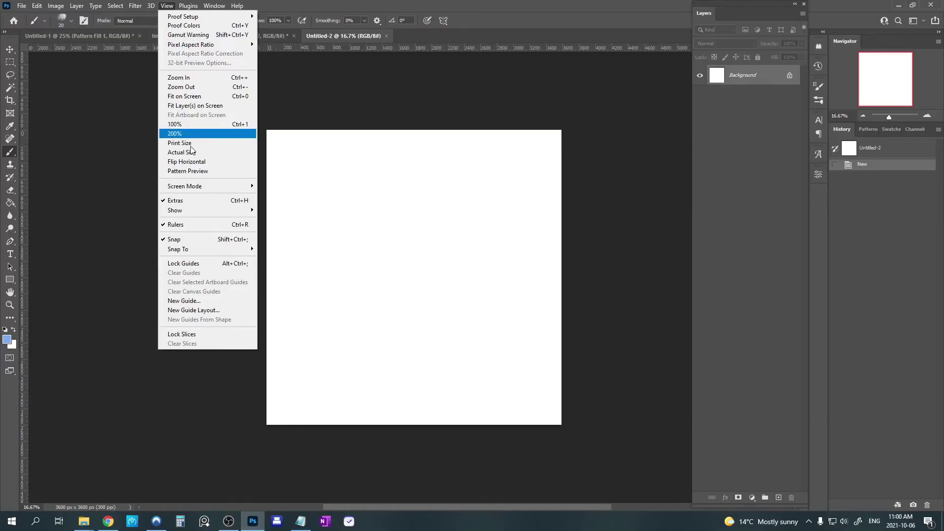
pyautogui.click(215, 172)
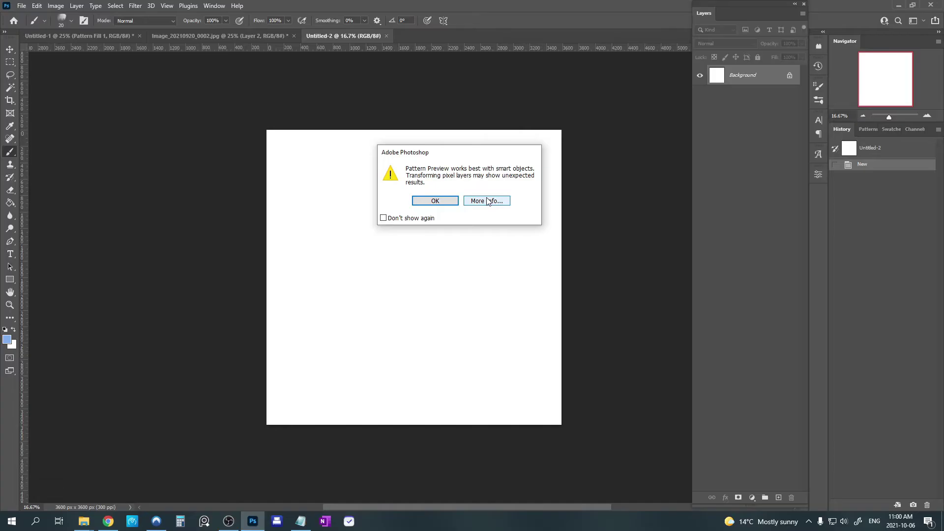
pyautogui.click(436, 199)
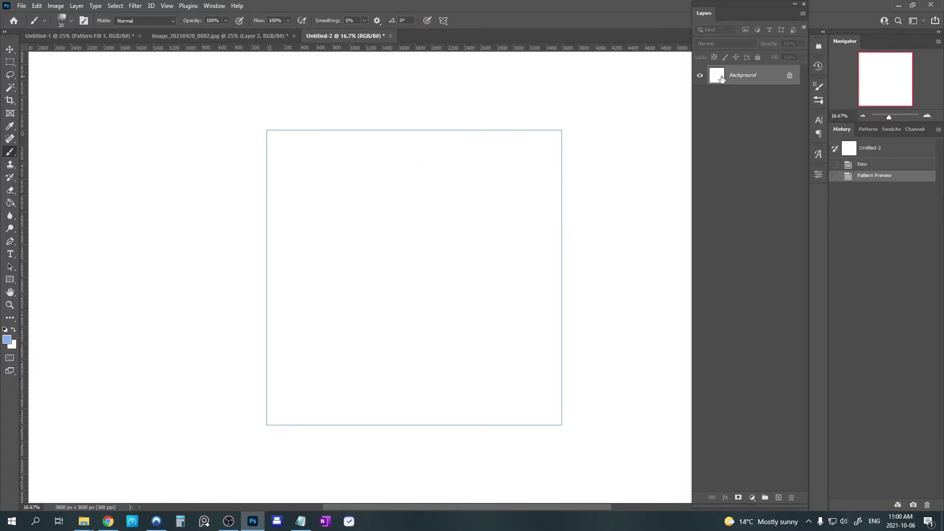
pyautogui.click(862, 116)
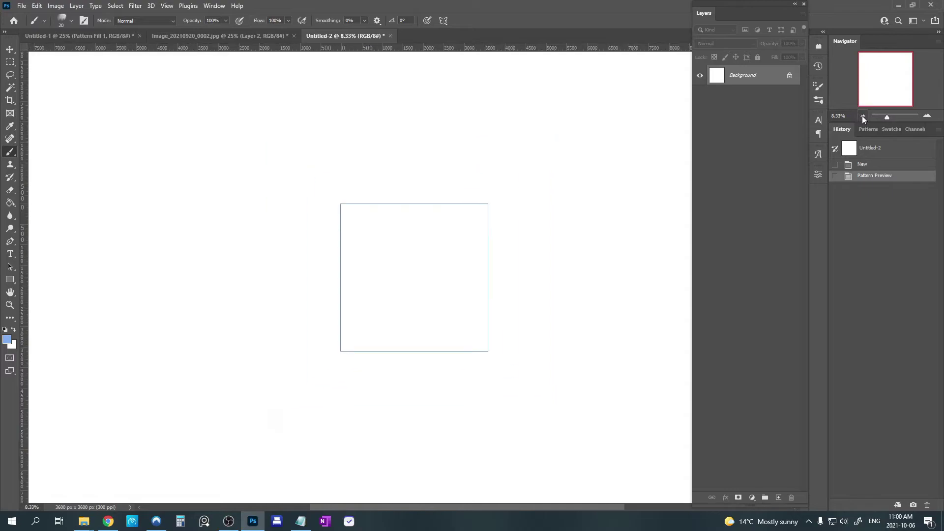
pyautogui.click(927, 116)
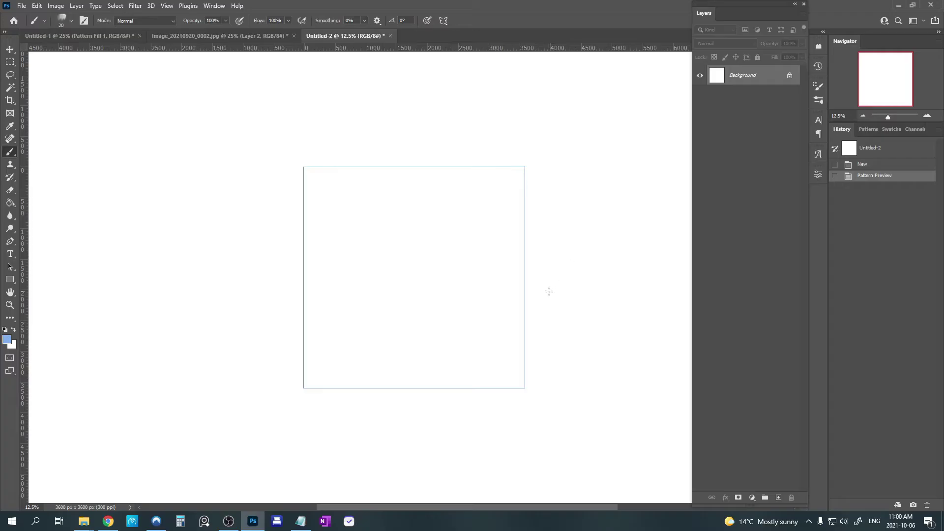
pyautogui.press('super+e')
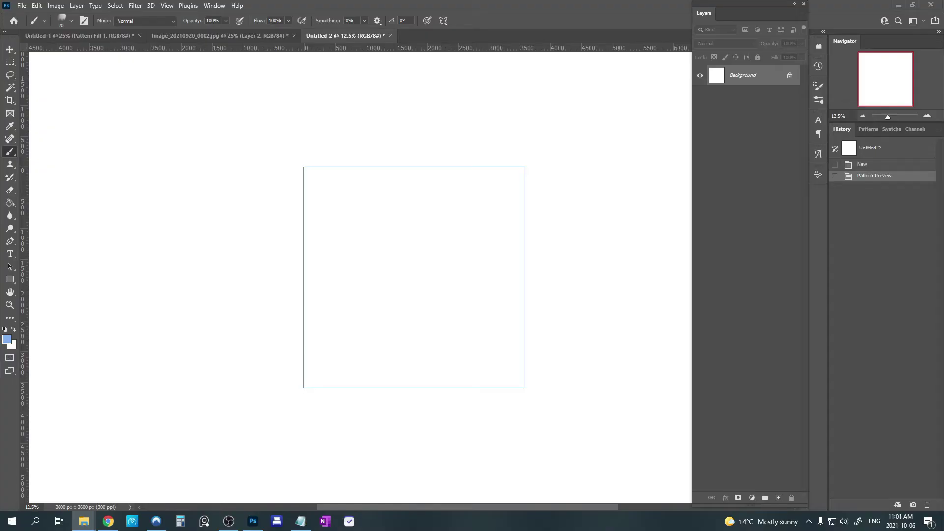
# Step: Place the poinsettia image into the tile and move it into position
pyautogui.moveTo(943, 216); pyautogui.dragTo(413, 258)
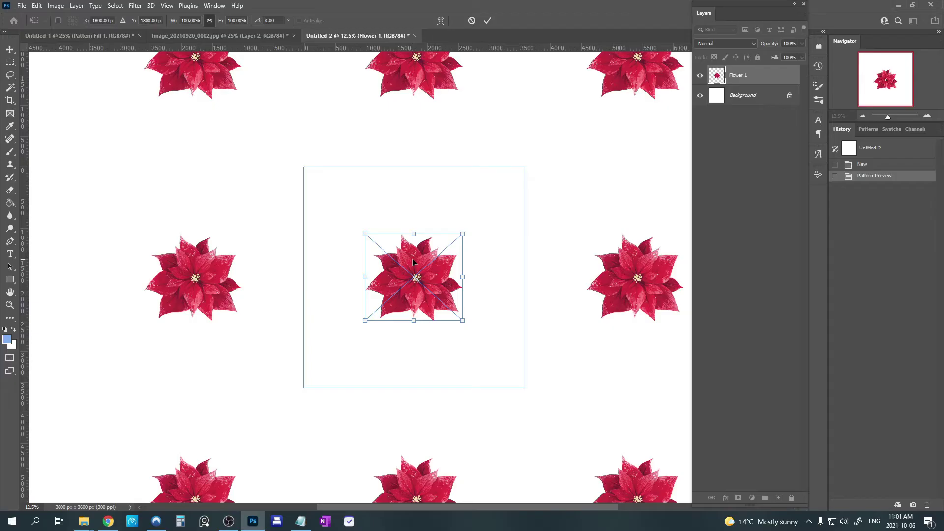
pyautogui.press('Return')
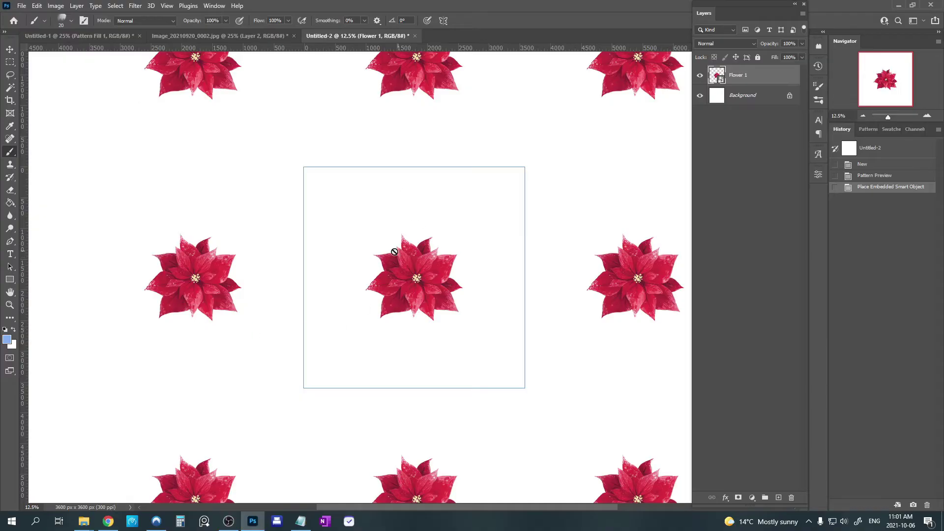
pyautogui.click(10, 49)
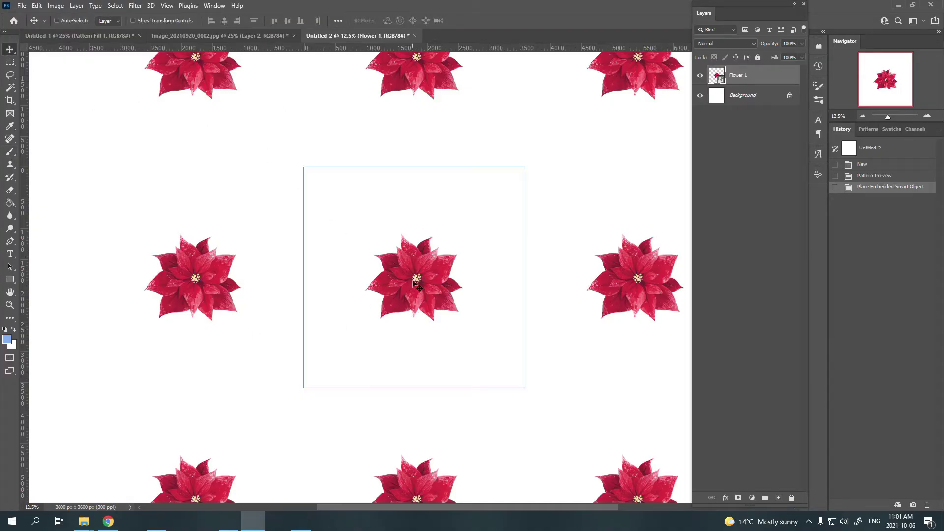
pyautogui.moveTo(413, 279); pyautogui.dragTo(494, 287)
pyautogui.moveTo(453, 284); pyautogui.dragTo(316, 258)
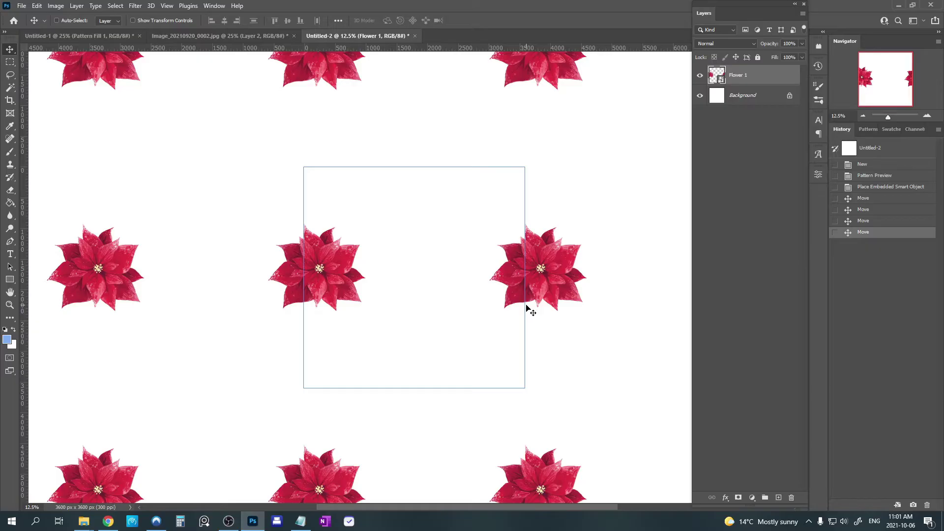
pyautogui.moveTo(329, 262); pyautogui.dragTo(377, 224)
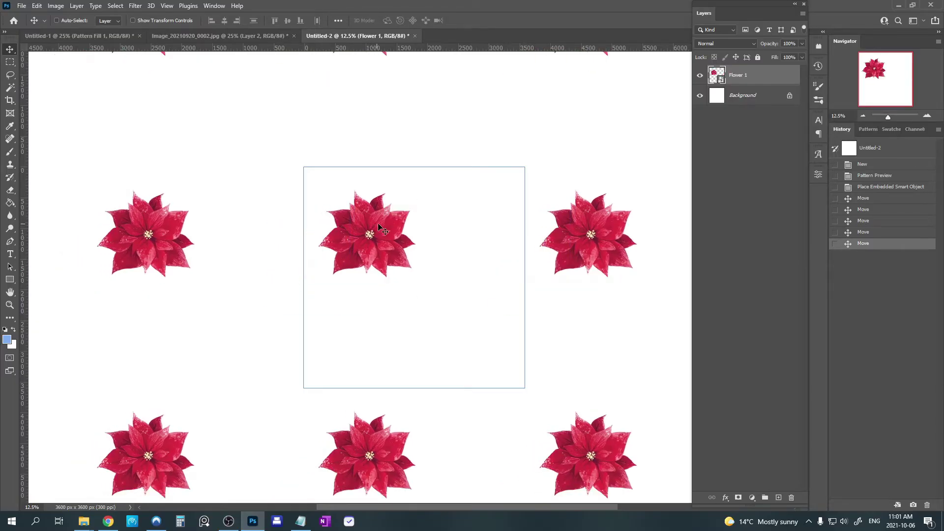
# Step: Add the second flower image, tilted about 28 degrees toward the lower right
pyautogui.moveTo(517, 338); pyautogui.dragTo(432, 311)
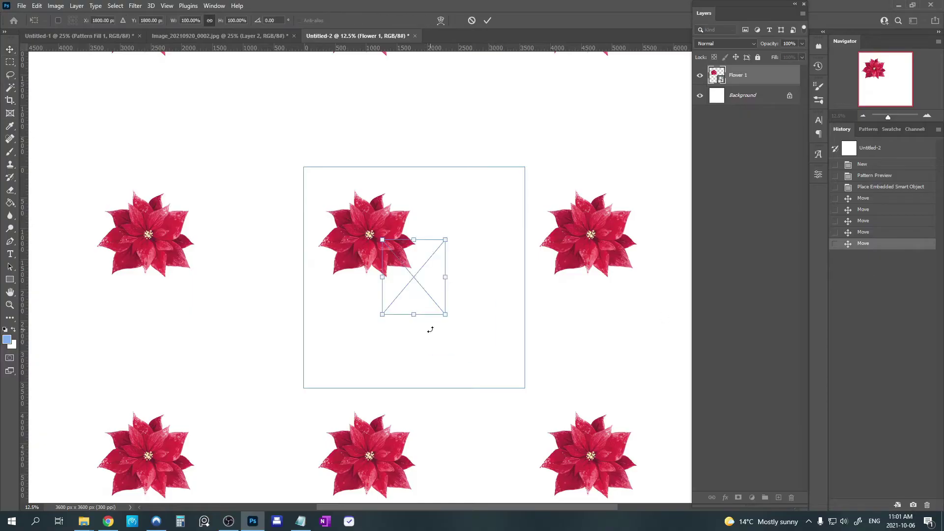
pyautogui.moveTo(413, 275); pyautogui.dragTo(501, 264)
pyautogui.press('Return')
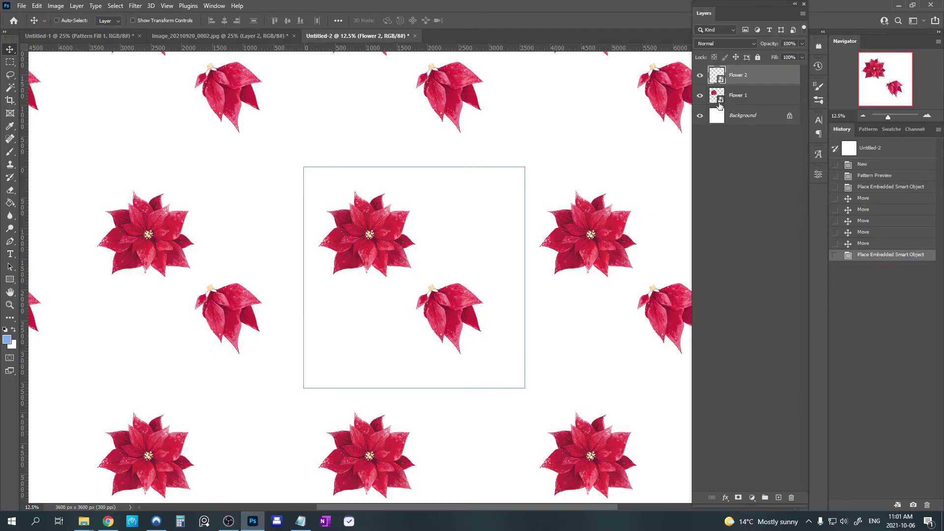
# Step: Open the Flower 1 smart object to inspect it, close it, then duplicate the Flower 1 layer
pyautogui.doubleClick(718, 99)
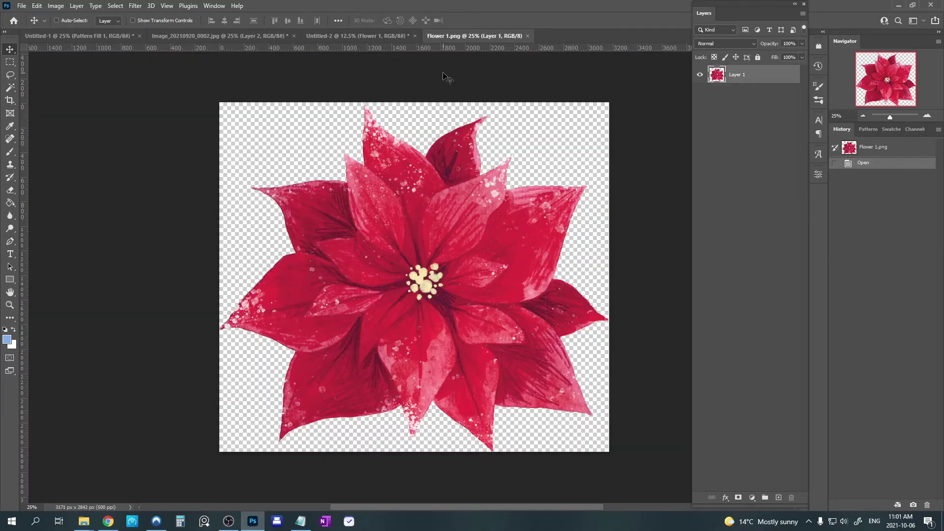
pyautogui.click(528, 36)
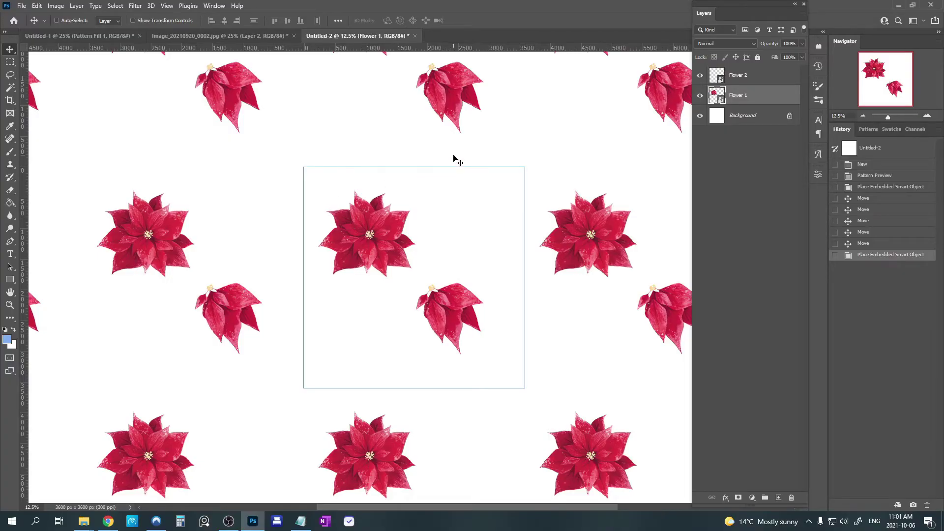
pyautogui.rightClick(758, 99)
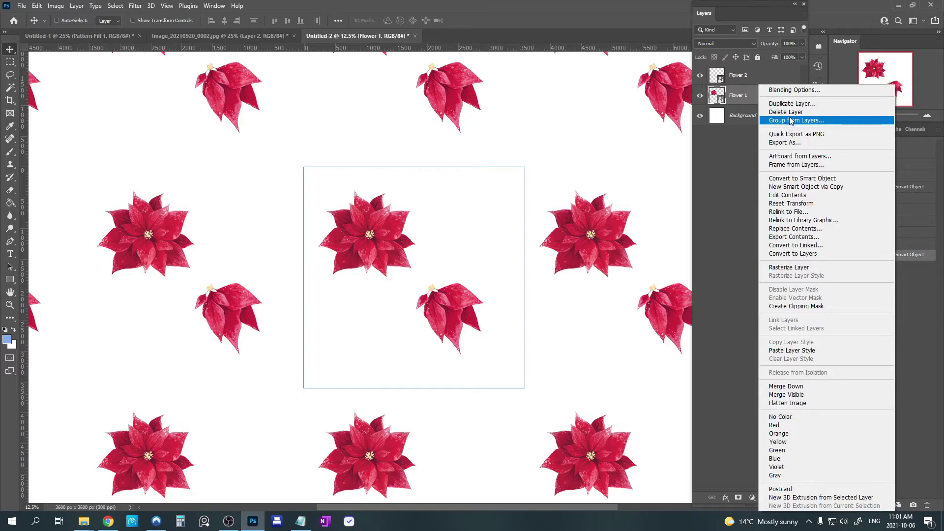
pyautogui.click(790, 103)
# Step: Move the Flower 1 copy beside the original, flip it horizontally, then rotate and enlarge it
pyautogui.click(554, 148)
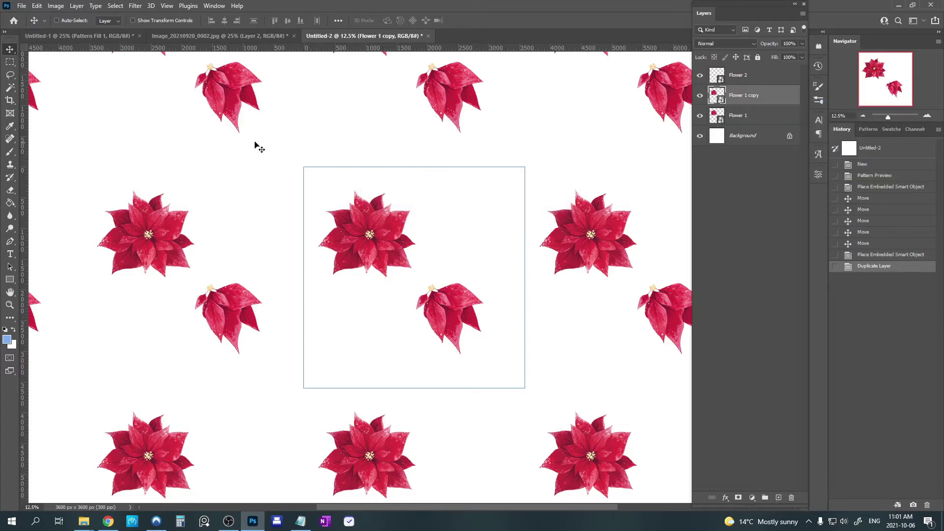
pyautogui.click(11, 75)
pyautogui.rightClick(399, 239)
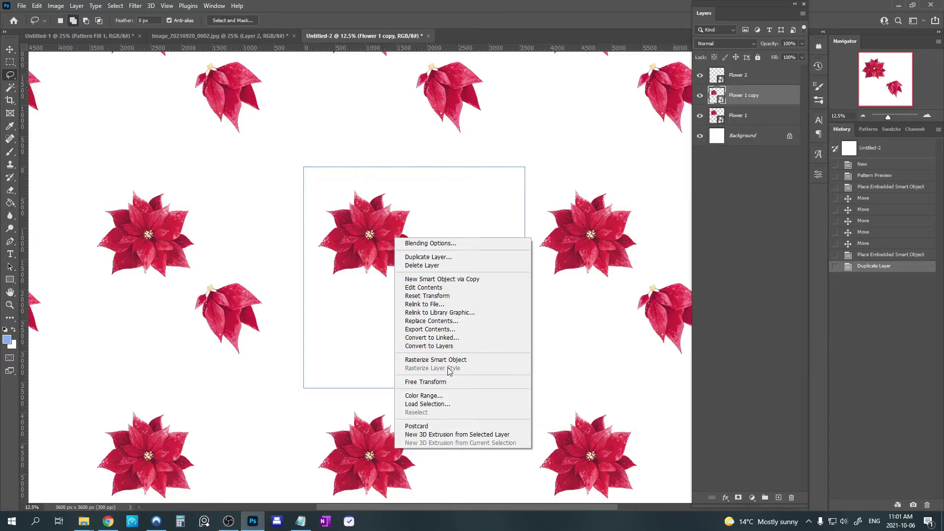
pyautogui.click(442, 382)
pyautogui.moveTo(394, 245); pyautogui.dragTo(476, 220)
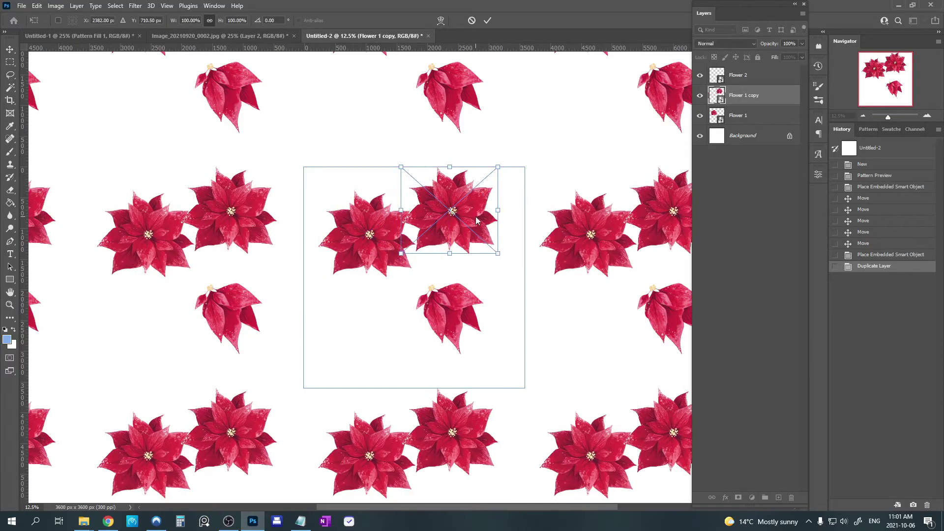
pyautogui.rightClick(476, 221)
pyautogui.click(522, 395)
pyautogui.moveTo(472, 221); pyautogui.dragTo(544, 185)
pyautogui.moveTo(532, 227); pyautogui.dragTo(501, 203)
pyautogui.press('Return')
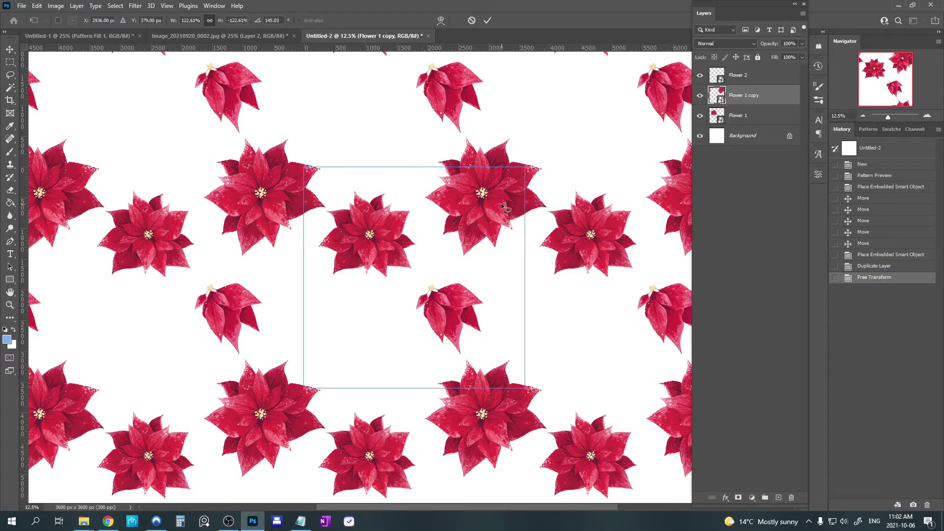
# Step: Duplicate the flower copy, rotate it, move it into the empty gap and scale it slightly smaller
pyautogui.rightClick(747, 98)
pyautogui.click(782, 105)
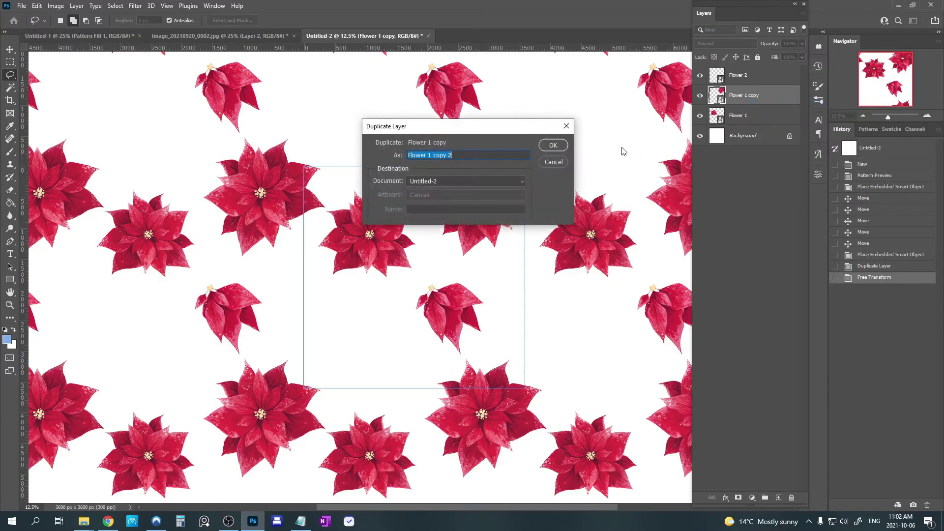
pyautogui.click(553, 146)
pyautogui.rightClick(479, 202)
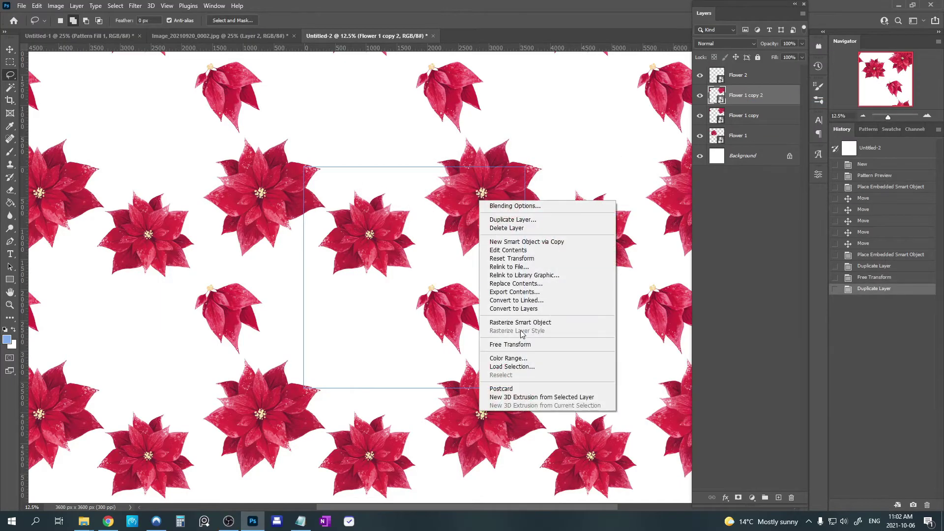
pyautogui.click(517, 402)
pyautogui.moveTo(540, 282); pyautogui.dragTo(545, 289)
pyautogui.moveTo(503, 177); pyautogui.dragTo(369, 321)
pyautogui.moveTo(420, 282); pyautogui.dragTo(408, 298)
pyautogui.press('Return')
# Step: Zoom out to check the repeating pattern, then return the view to 12.5%
pyautogui.press('l')
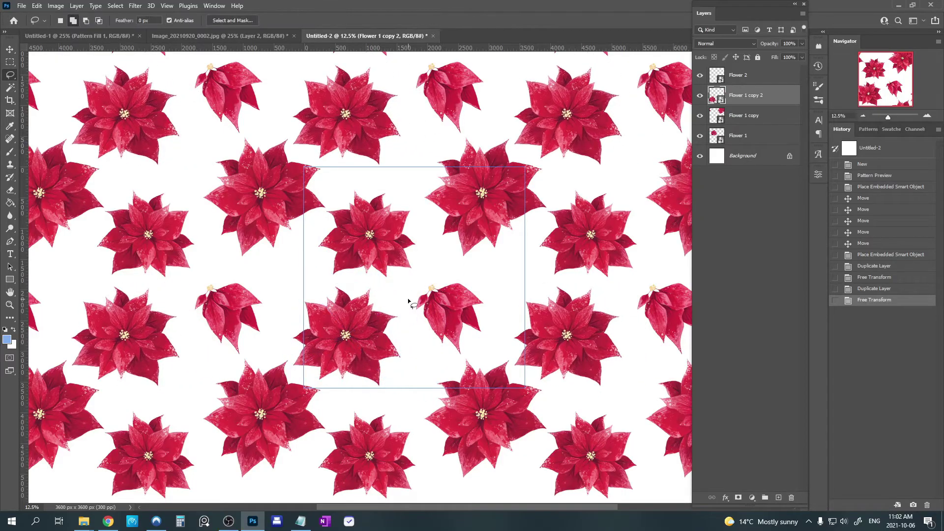
pyautogui.click(864, 116)
pyautogui.click(863, 116)
pyautogui.click(863, 116)
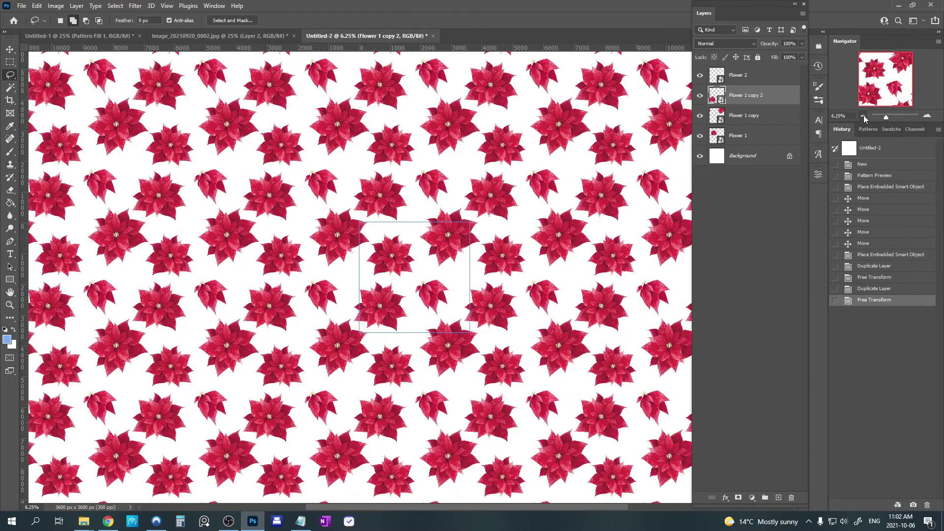
pyautogui.click(863, 116)
pyautogui.click(863, 116)
pyautogui.click(863, 116)
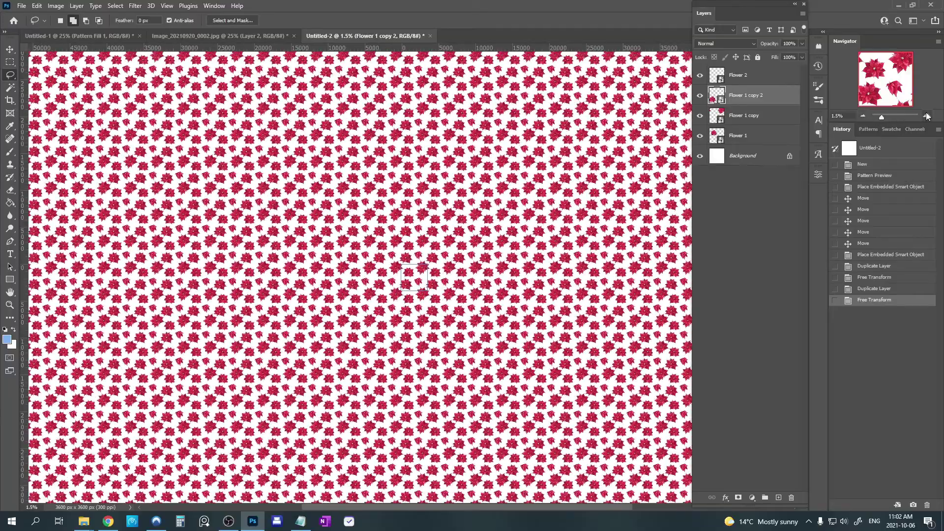
pyautogui.click(926, 116)
pyautogui.click(927, 116)
pyautogui.click(926, 116)
pyautogui.click(926, 116)
pyautogui.click(926, 116)
pyautogui.click(926, 116)
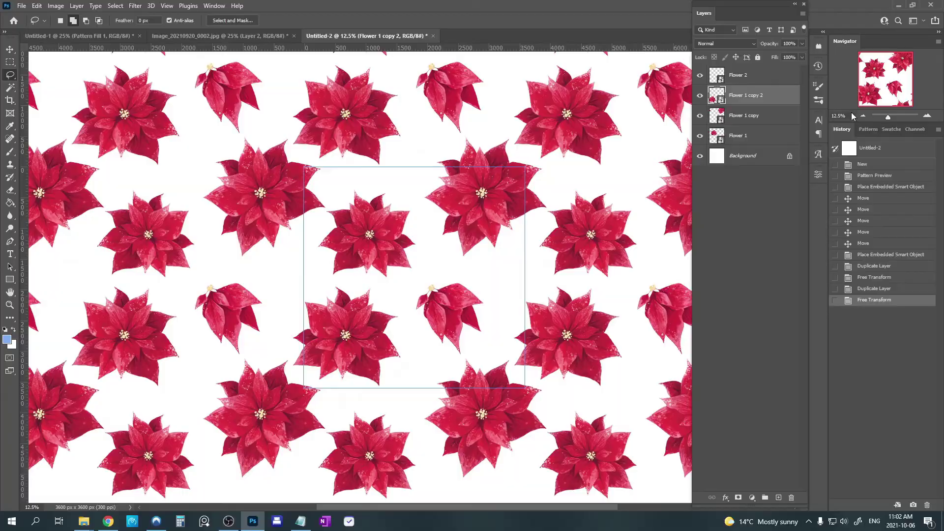
pyautogui.click(862, 116)
pyautogui.moveTo(617, 213); pyautogui.dragTo(586, 192)
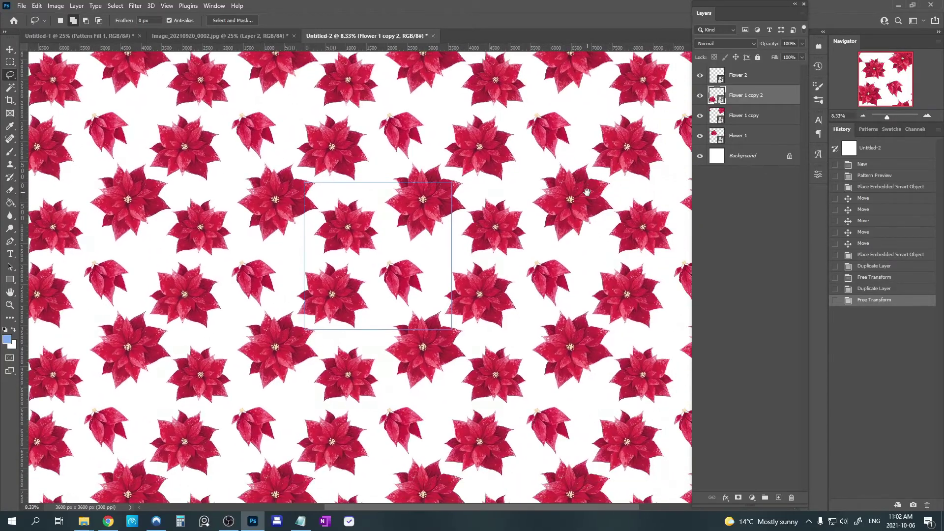
pyautogui.click(926, 116)
pyautogui.click(747, 155)
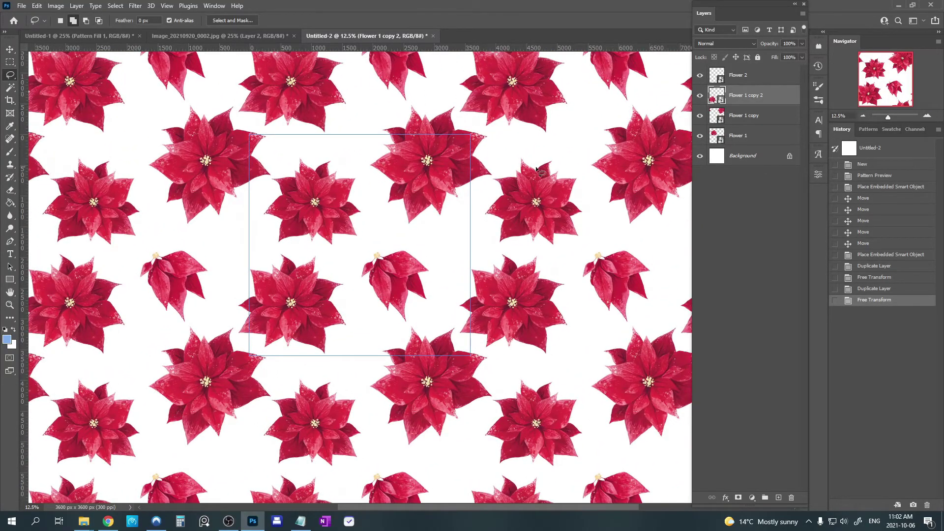
# Step: Place the branch image, rotated, enlarged and moved left, and rotate the second branch
pyautogui.moveTo(358, 233); pyautogui.dragTo(358, 234)
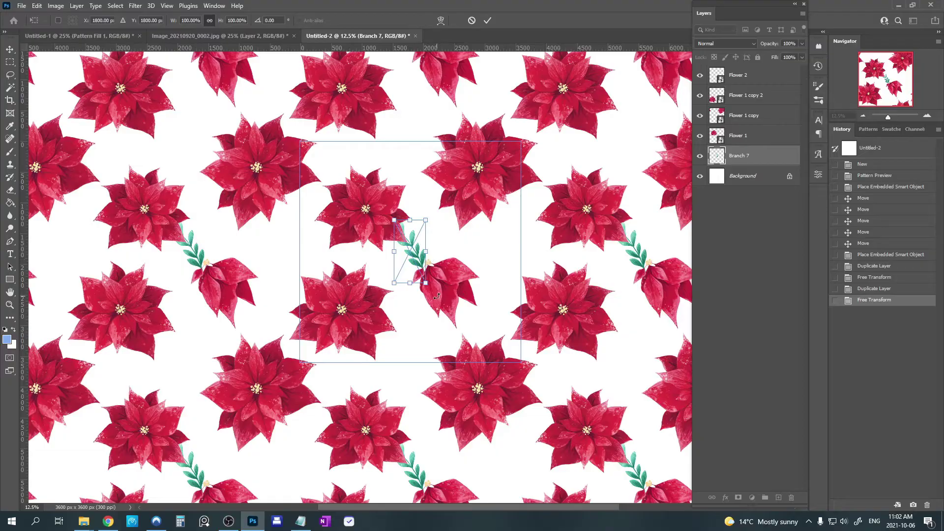
pyautogui.moveTo(436, 296); pyautogui.dragTo(494, 201)
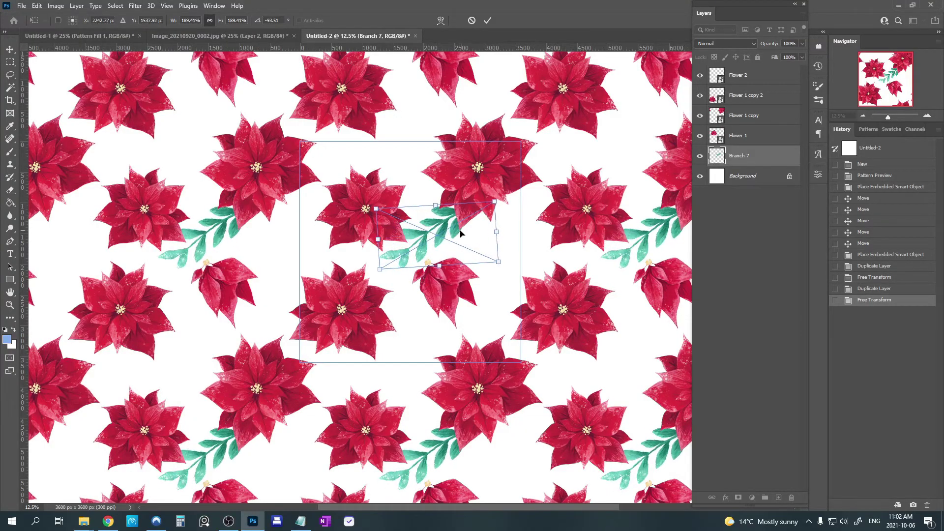
pyautogui.moveTo(461, 233); pyautogui.dragTo(349, 229)
pyautogui.press('Return')
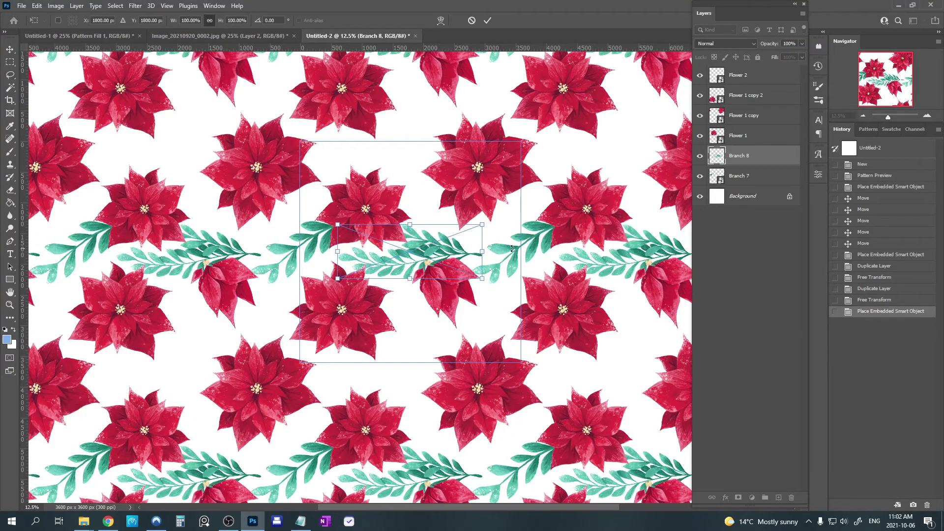
pyautogui.moveTo(511, 249)
pyautogui.mouseDown()
pyautogui.moveTo(327, 194)
pyautogui.moveTo(474, 209)
pyautogui.mouseUp()
pyautogui.press('Return')
pyautogui.press('l')
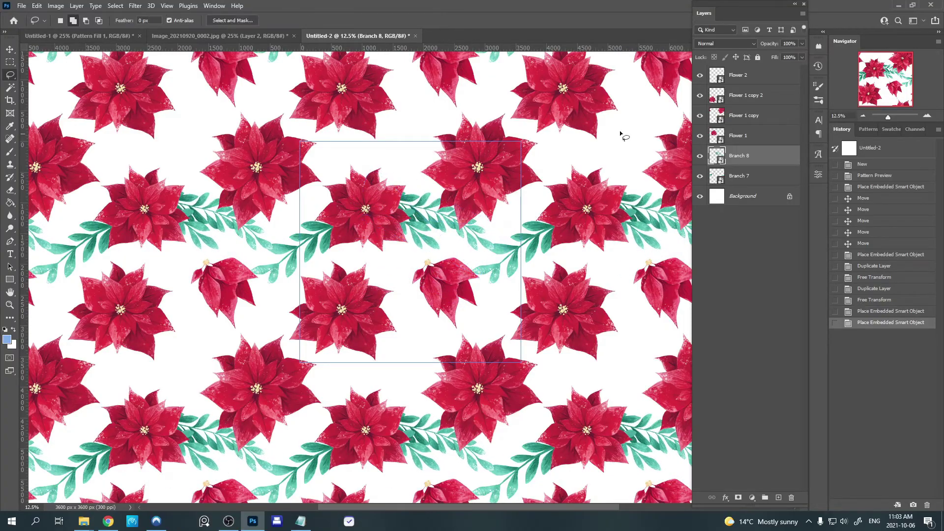
# Step: Duplicate Branch 7, flip the copy and move it upward
pyautogui.click(739, 175)
pyautogui.hotkey('ctrl', 'alt', 't')
pyautogui.rightClick(344, 246)
pyautogui.click(368, 436)
pyautogui.moveTo(374, 211); pyautogui.dragTo(418, 138)
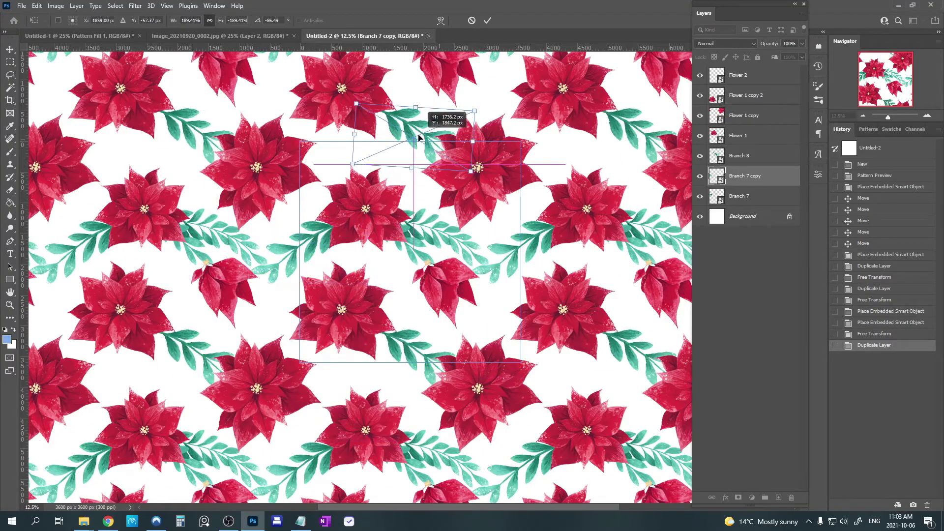
pyautogui.press('Return')
# Step: Duplicate the Branch 7 copy again and move the new branch downward
pyautogui.rightClick(748, 181)
pyautogui.click(774, 125)
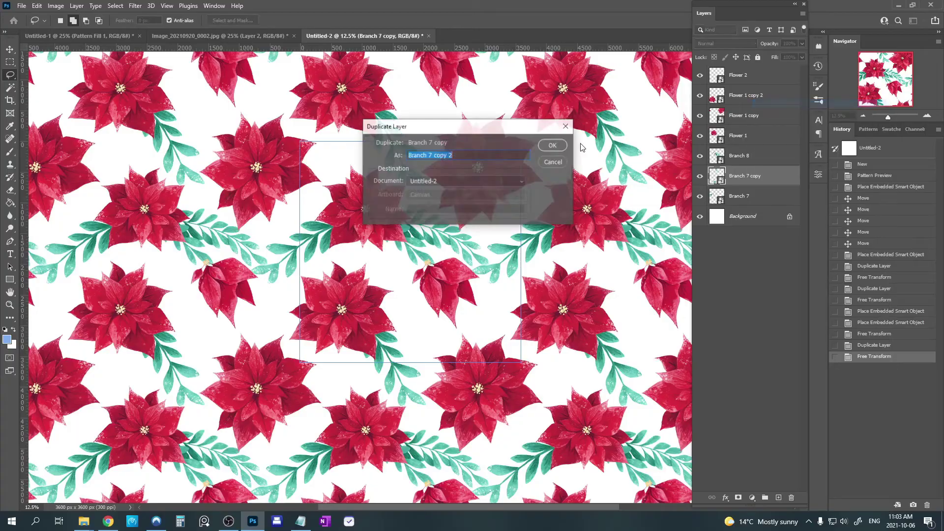
pyautogui.click(552, 145)
pyautogui.rightClick(385, 175)
pyautogui.click(398, 314)
pyautogui.moveTo(464, 126)
pyautogui.mouseDown()
pyautogui.moveTo(431, 336)
pyautogui.moveTo(450, 334)
pyautogui.mouseUp()
pyautogui.press('Return')
pyautogui.press('l')
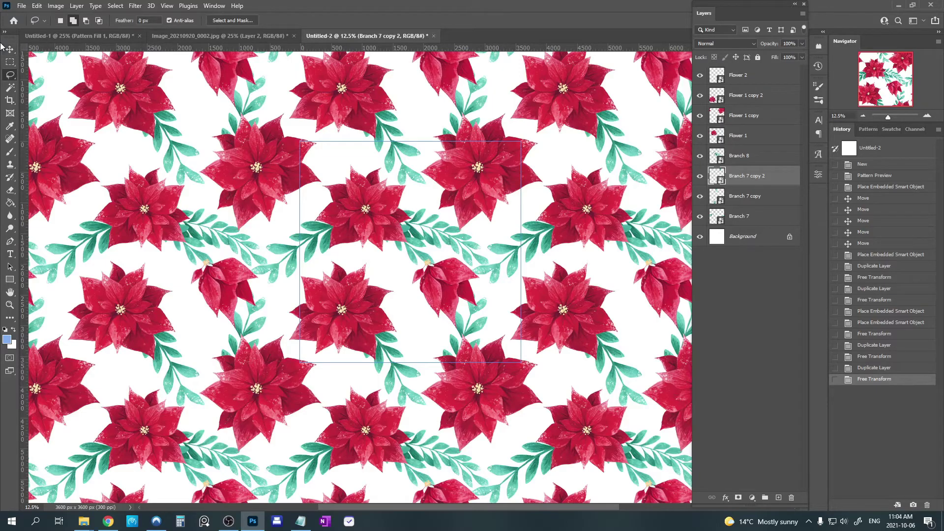
# Step: Fine-tune the third branch's position with the Move tool
pyautogui.press('v')
pyautogui.moveTo(452, 187); pyautogui.dragTo(489, 197)
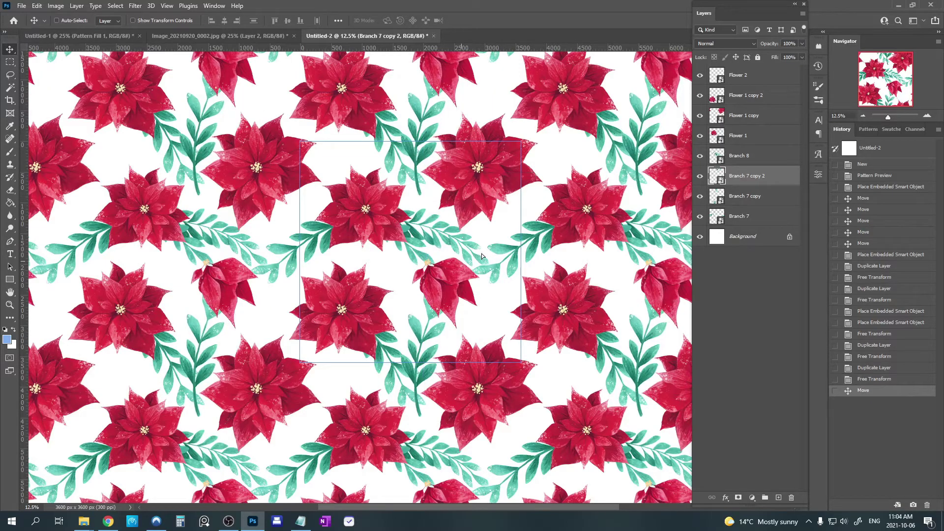
pyautogui.moveTo(457, 246); pyautogui.dragTo(497, 255)
pyautogui.moveTo(495, 259)
pyautogui.mouseDown()
pyautogui.moveTo(492, 273)
pyautogui.moveTo(502, 264)
pyautogui.mouseUp()
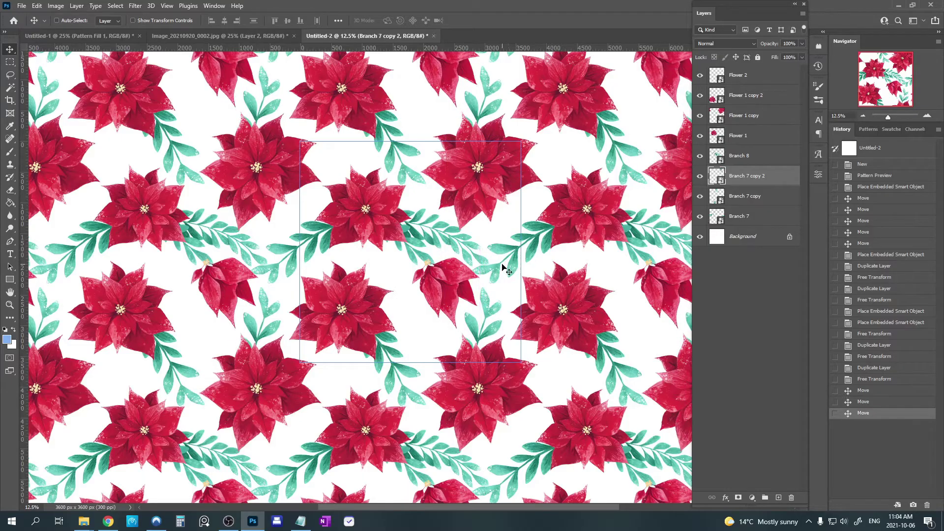
pyautogui.click(759, 241)
pyautogui.click(780, 498)
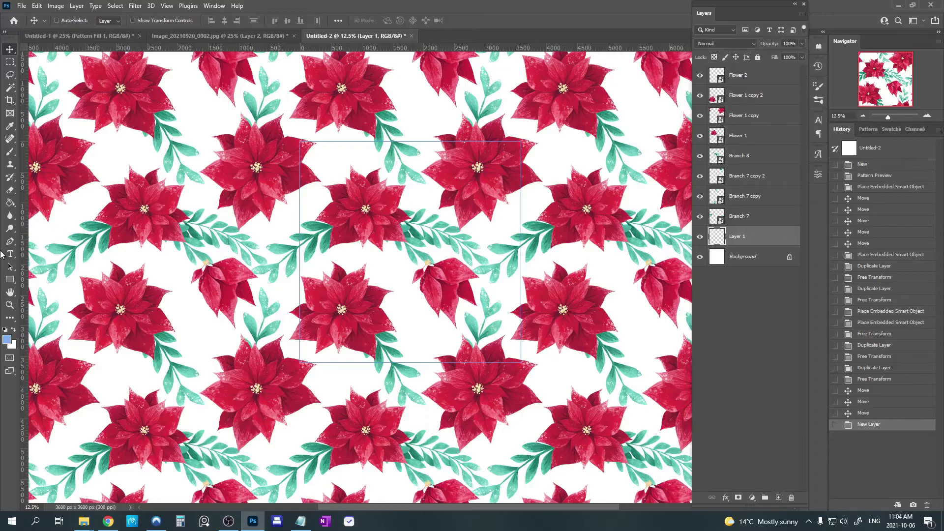
pyautogui.click(9, 202)
pyautogui.click(468, 409)
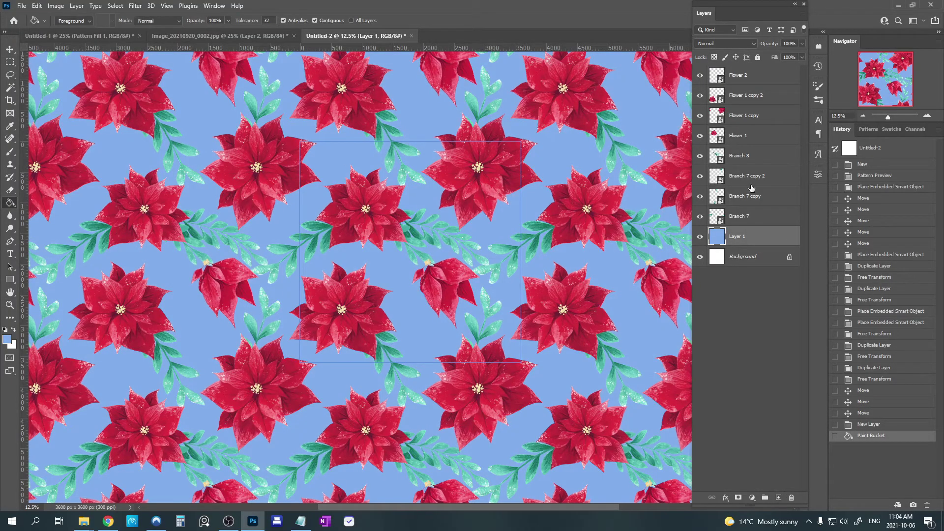
pyautogui.hotkey('ctrl', '+')
pyautogui.hotkey('ctrl', '+')
pyautogui.hotkey('ctrl', '+')
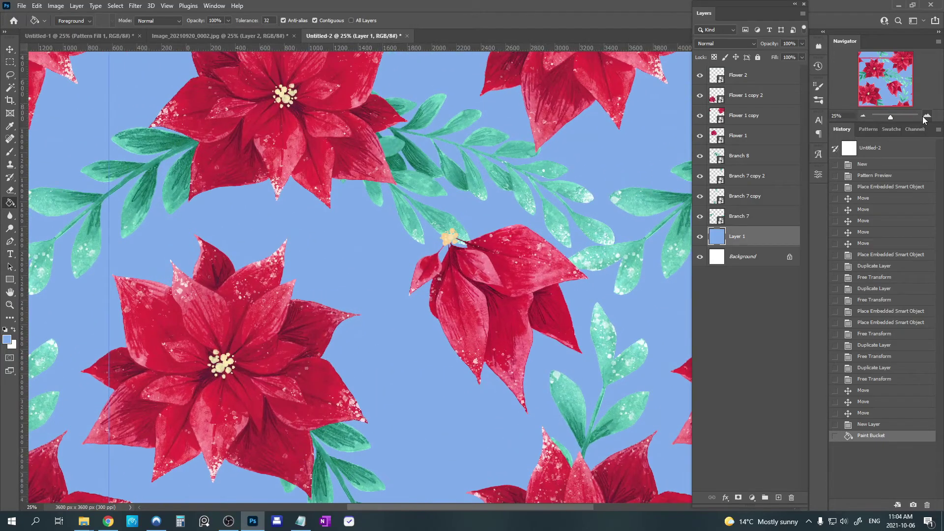
pyautogui.moveTo(375, 259); pyautogui.dragTo(443, 309)
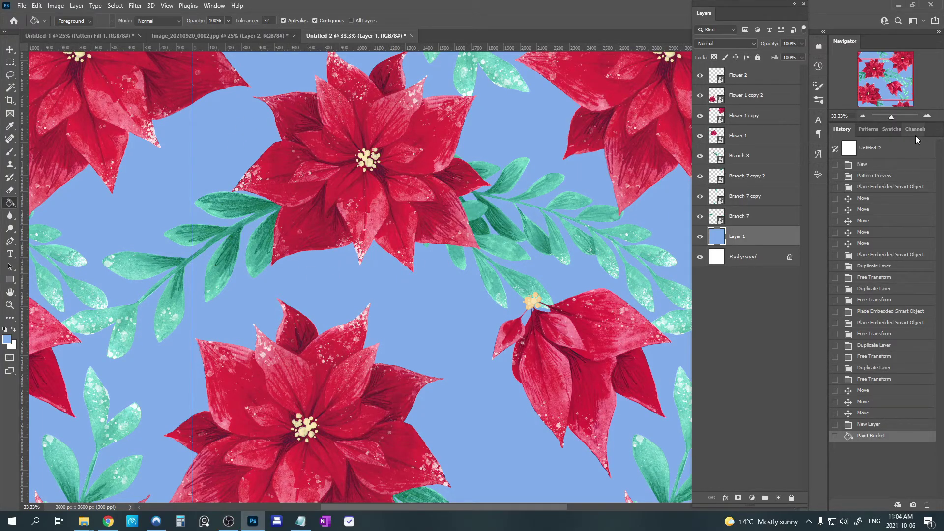
pyautogui.click(862, 115)
pyautogui.click(862, 115)
pyautogui.press('Delete')
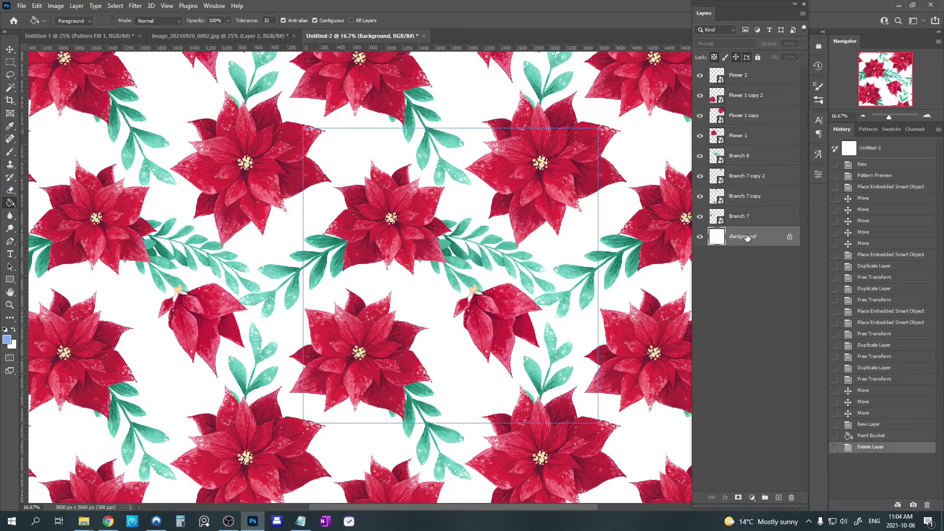
pyautogui.moveTo(554, 249); pyautogui.dragTo(482, 225)
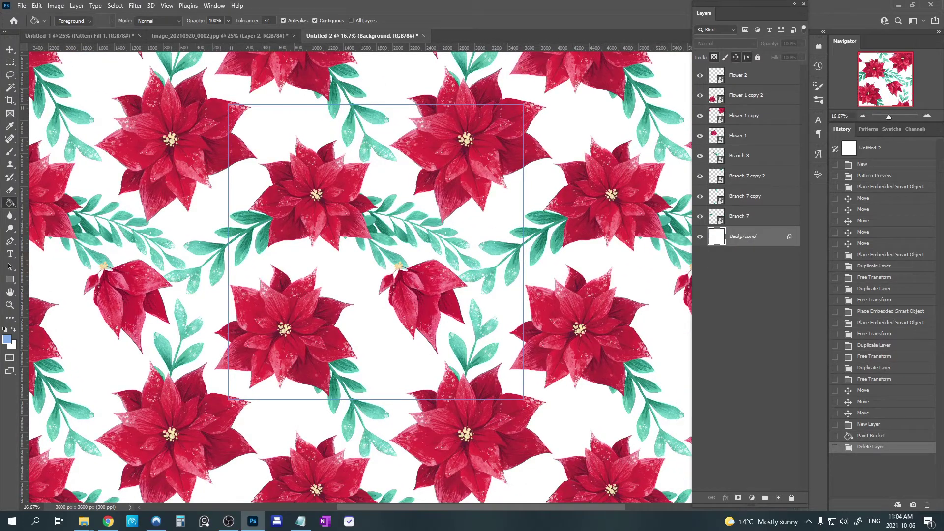
pyautogui.press('super+e')
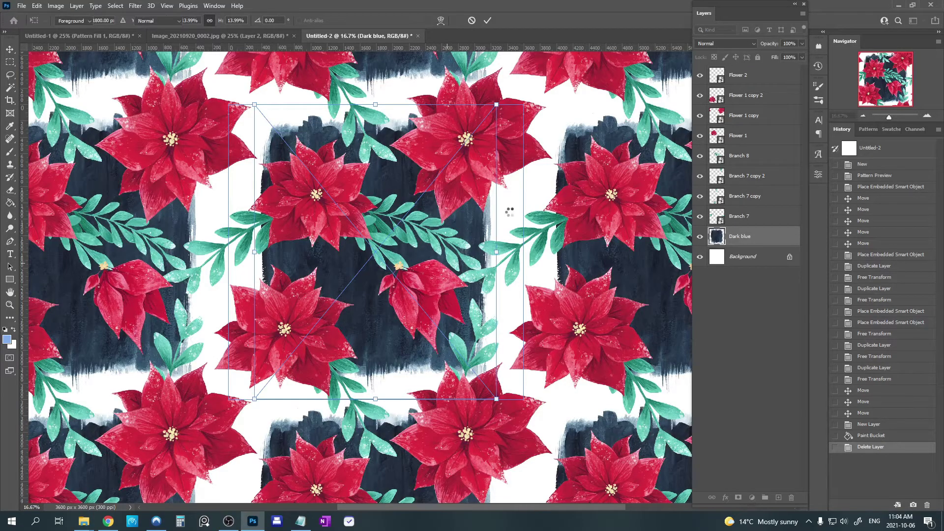
# Step: Hide the flower and branch layers and scale the Dark blue texture up until it fills the tile
pyautogui.moveTo(703, 217); pyautogui.dragTo(694, 78)
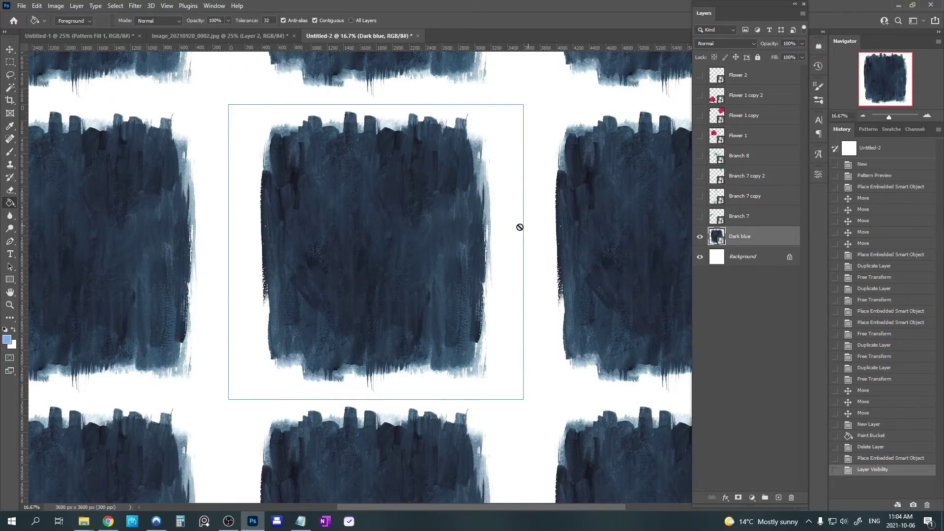
pyautogui.click(10, 61)
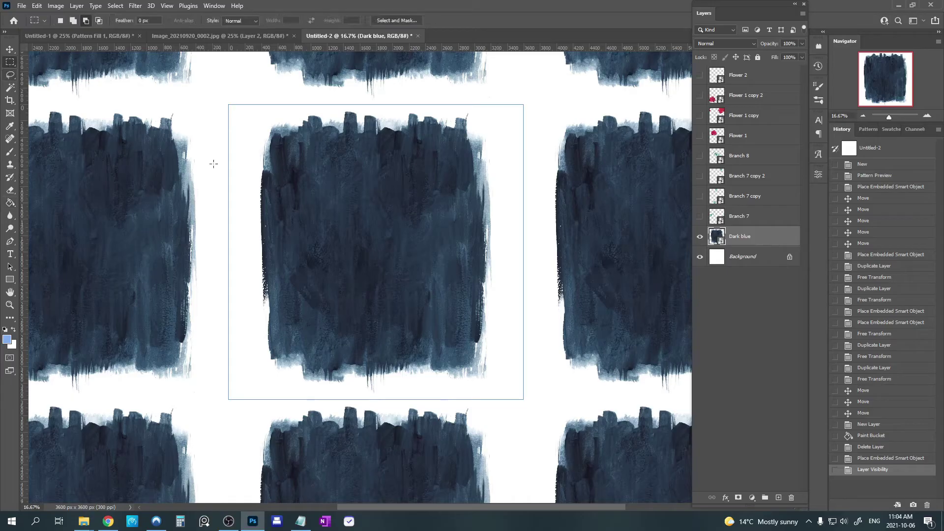
pyautogui.rightClick(305, 172)
pyautogui.click(350, 318)
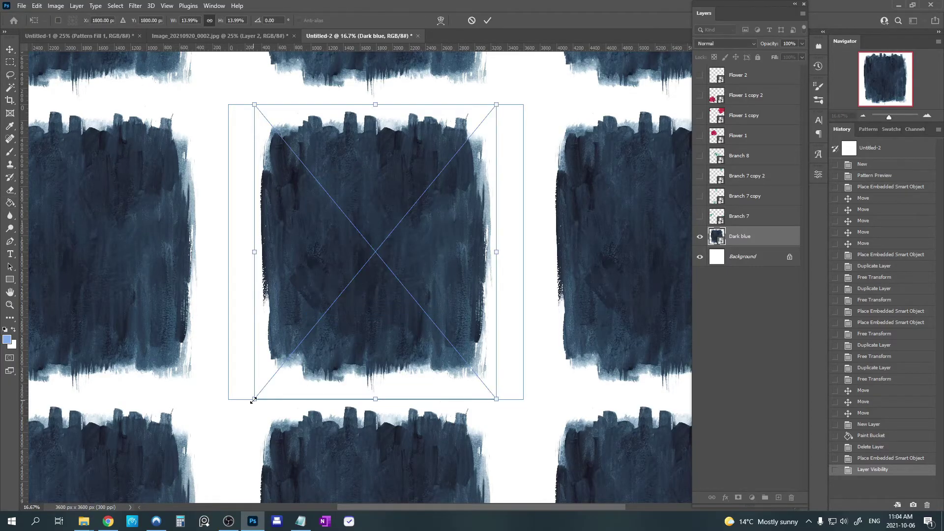
pyautogui.moveTo(253, 399); pyautogui.dragTo(145, 501)
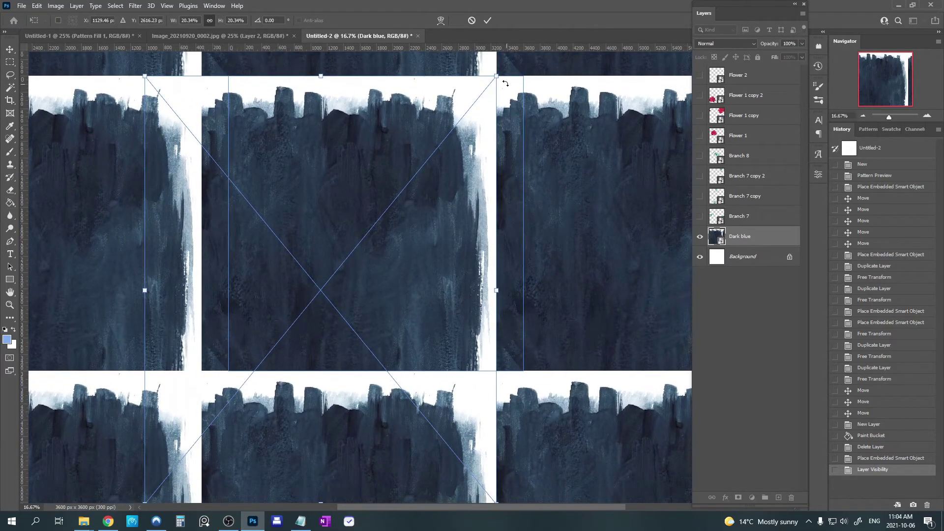
pyautogui.moveTo(495, 76); pyautogui.dragTo(577, 54)
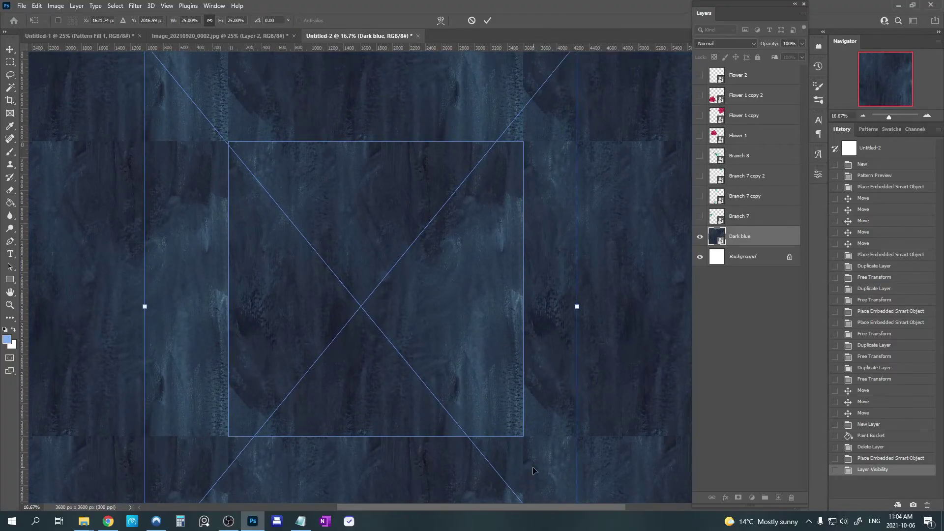
pyautogui.click(862, 116)
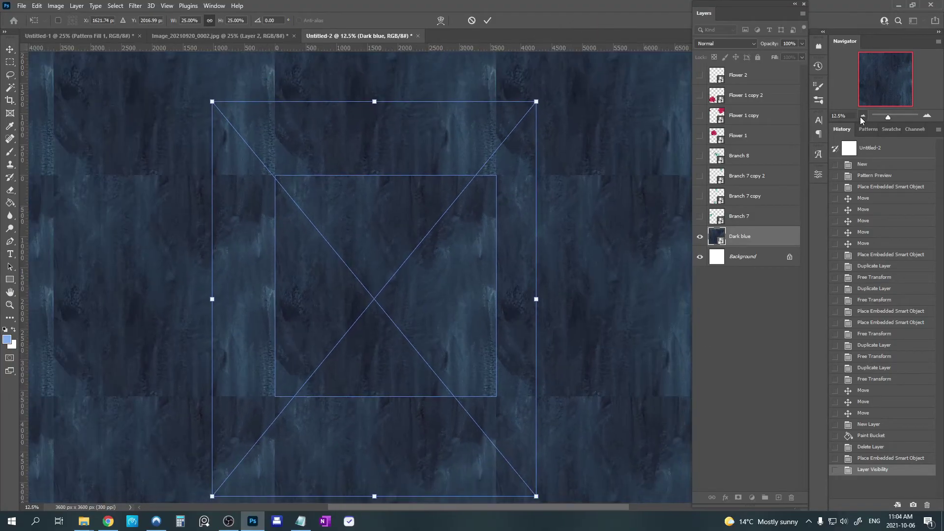
pyautogui.click(863, 117)
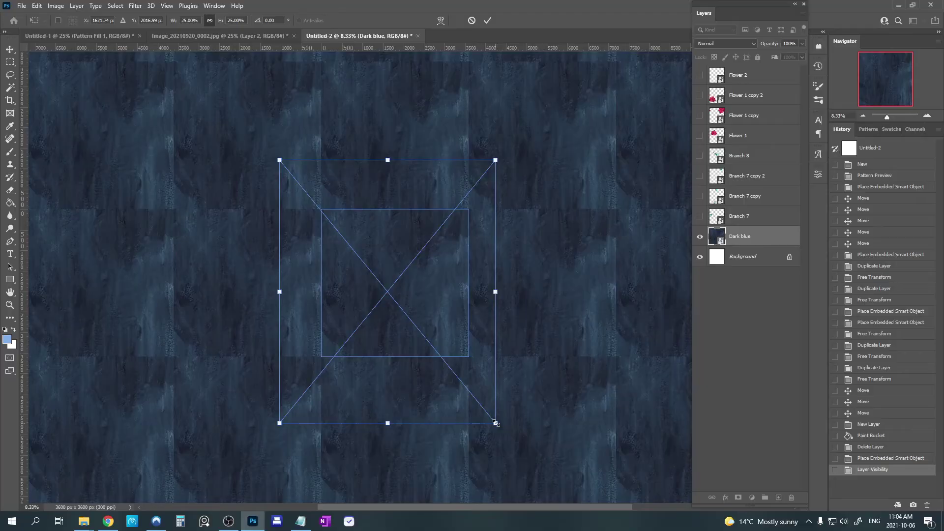
pyautogui.moveTo(495, 423); pyautogui.dragTo(559, 487)
pyautogui.press('Return')
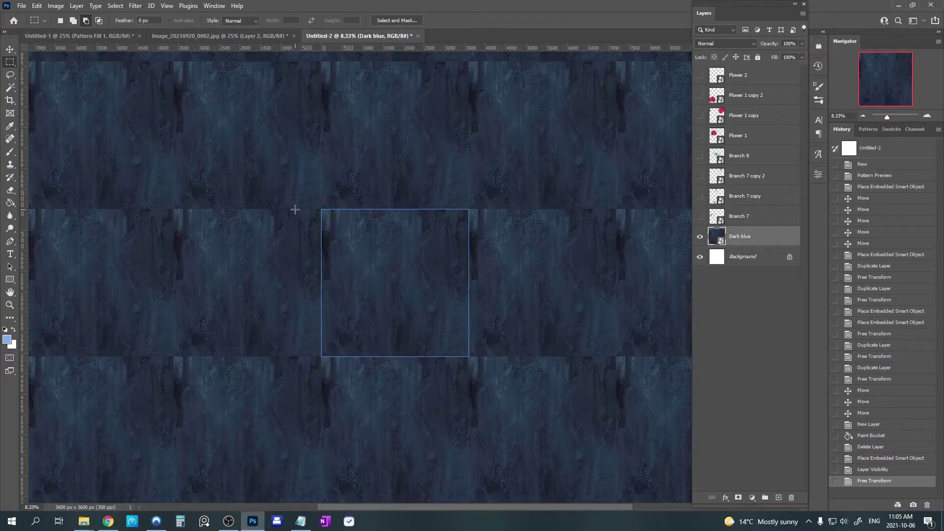
# Step: Zoom in on the tile, recentre it, and turn off View > Extras to hide the outline
pyautogui.click(926, 116)
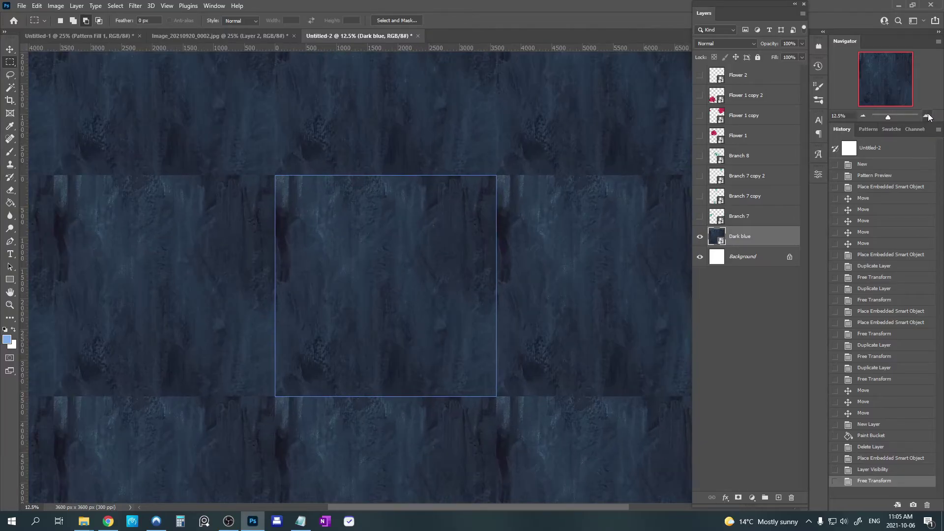
pyautogui.moveTo(421, 242); pyautogui.dragTo(468, 243)
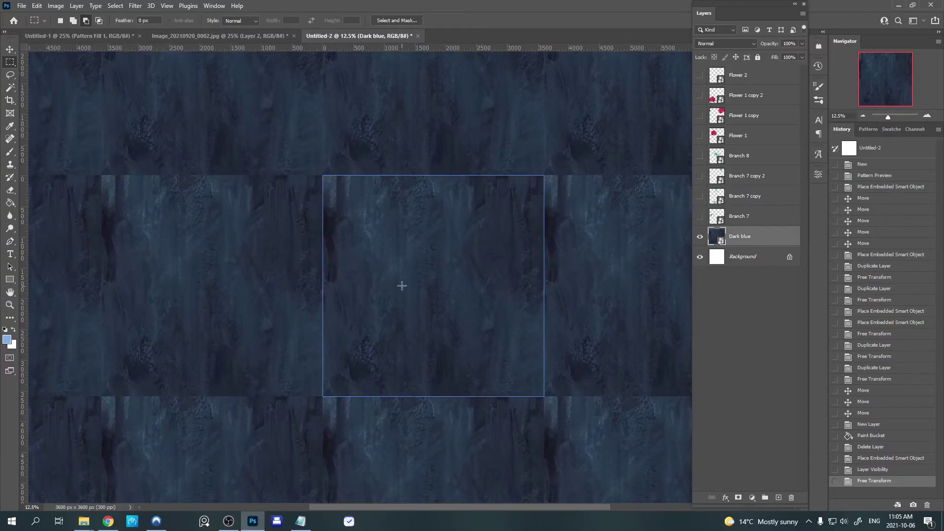
pyautogui.click(167, 6)
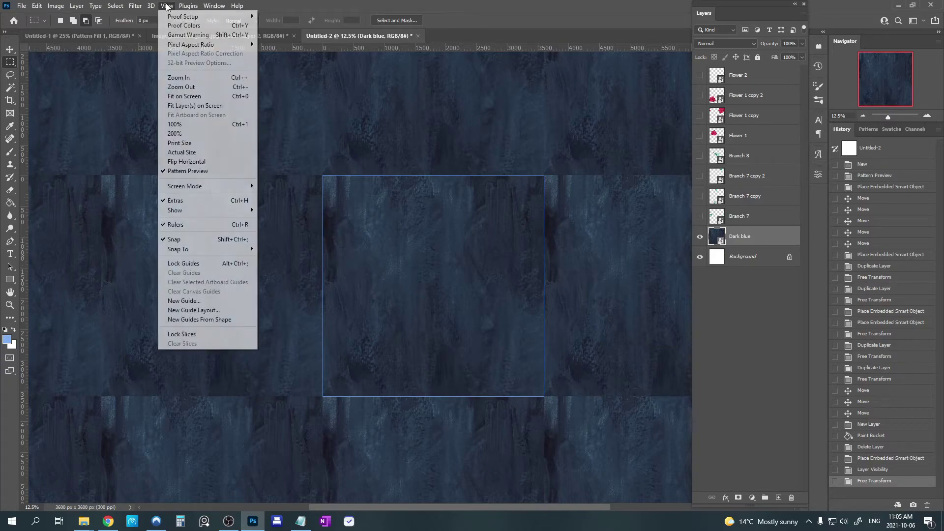
pyautogui.click(184, 202)
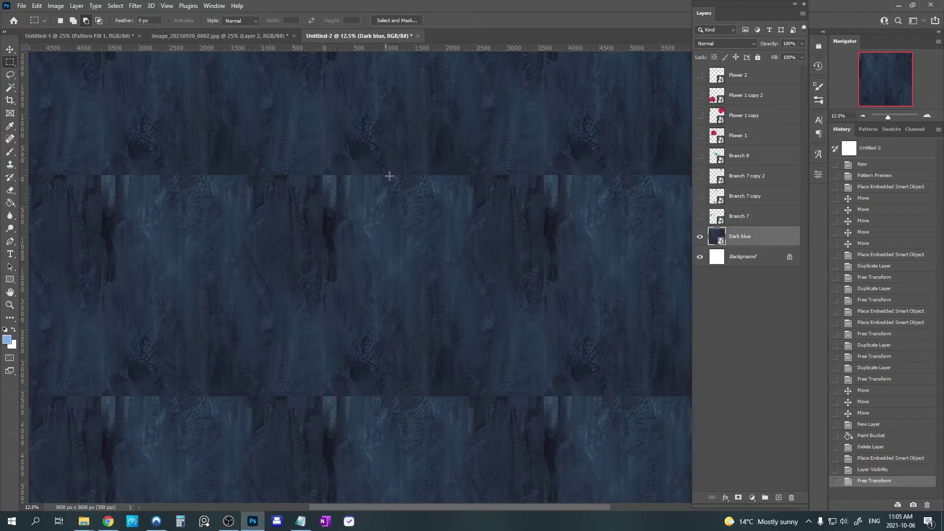
pyautogui.rightClick(770, 239)
# Step: Rasterize the Dark blue layer and set up a soft round 1500 px Clone Stamp brush
pyautogui.click(795, 267)
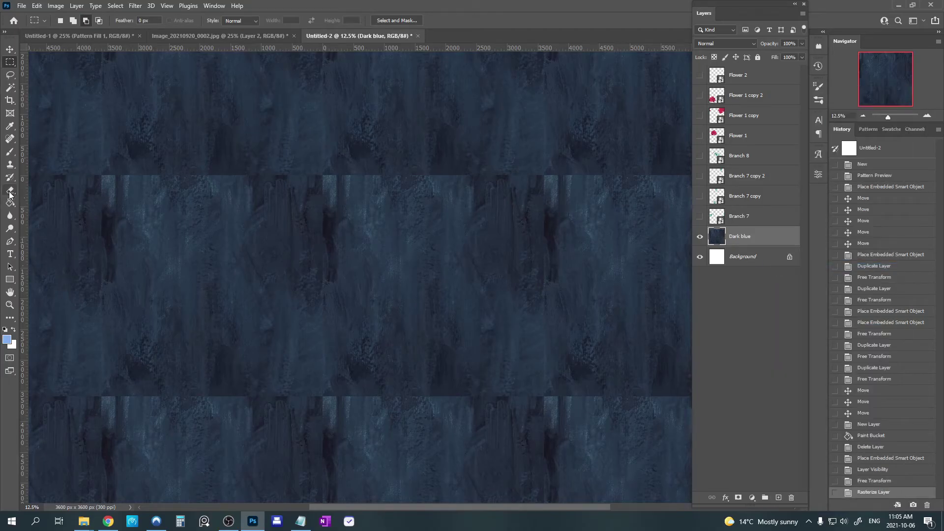
pyautogui.click(10, 165)
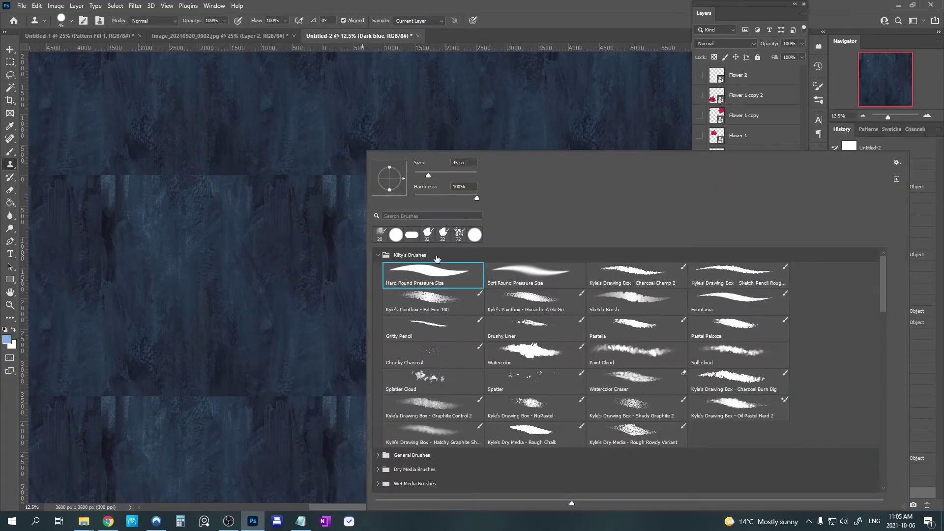
pyautogui.click(539, 284)
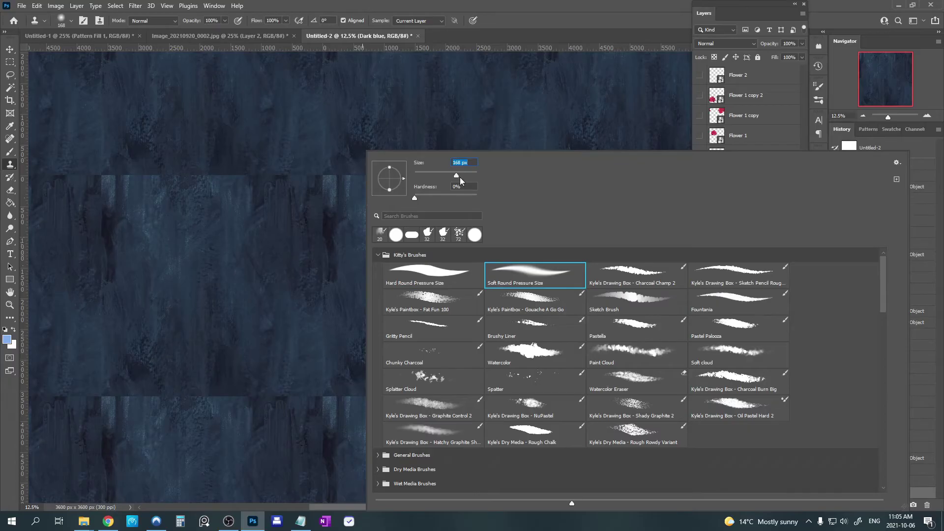
pyautogui.moveTo(460, 177); pyautogui.dragTo(471, 171)
pyautogui.write('1500')
pyautogui.press('Return')
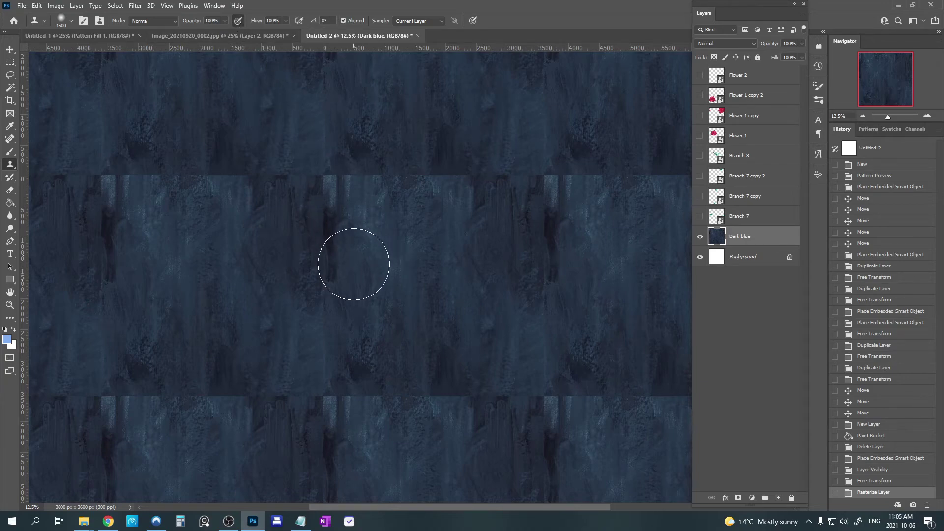
pyautogui.moveTo(360, 283)
pyautogui.mouseDown()
pyautogui.moveTo(362, 301)
pyautogui.moveTo(334, 270)
pyautogui.moveTo(345, 260)
pyautogui.mouseUp()
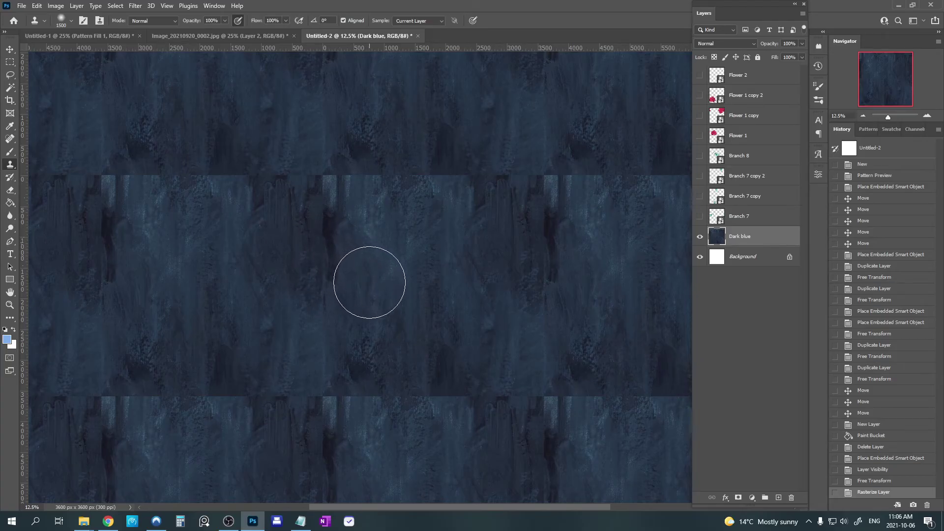
# Step: Set a clone source and stamp texture over the upper and lower tile seams
pyautogui.press('alt')
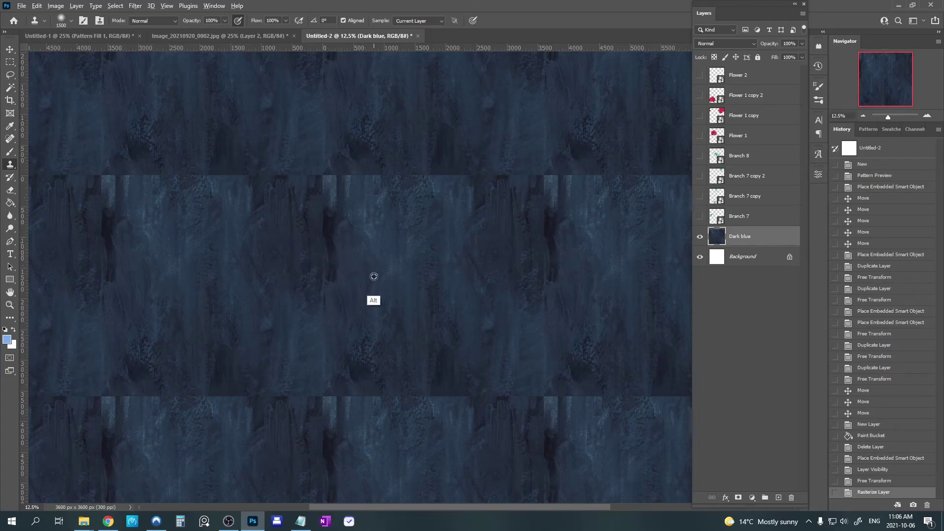
pyautogui.keyDown('alt'); pyautogui.click(380, 280); pyautogui.keyUp('alt')
pyautogui.click(323, 314)
pyautogui.click(320, 191)
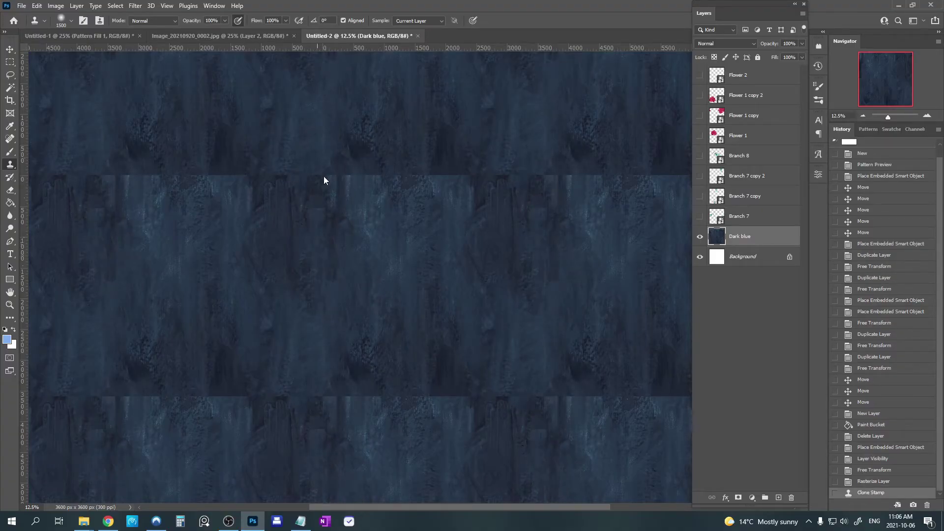
pyautogui.click(321, 189)
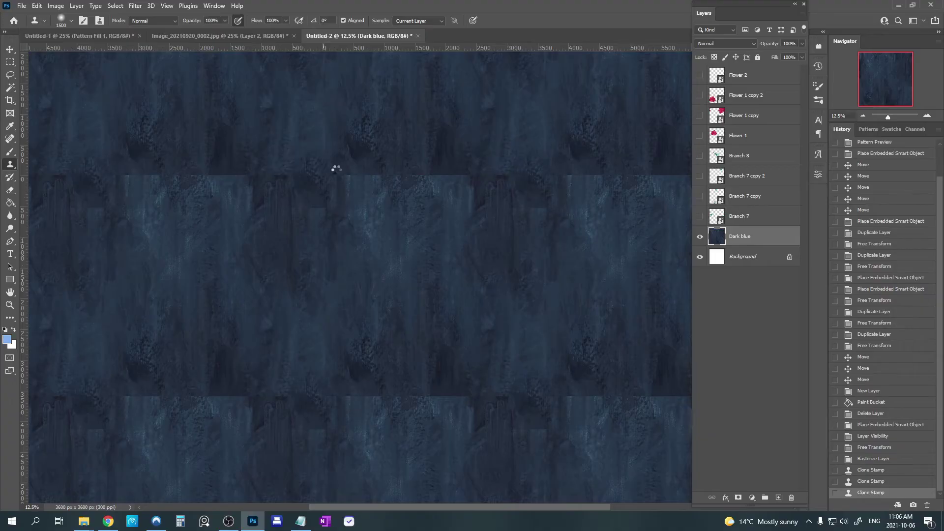
pyautogui.click(323, 208)
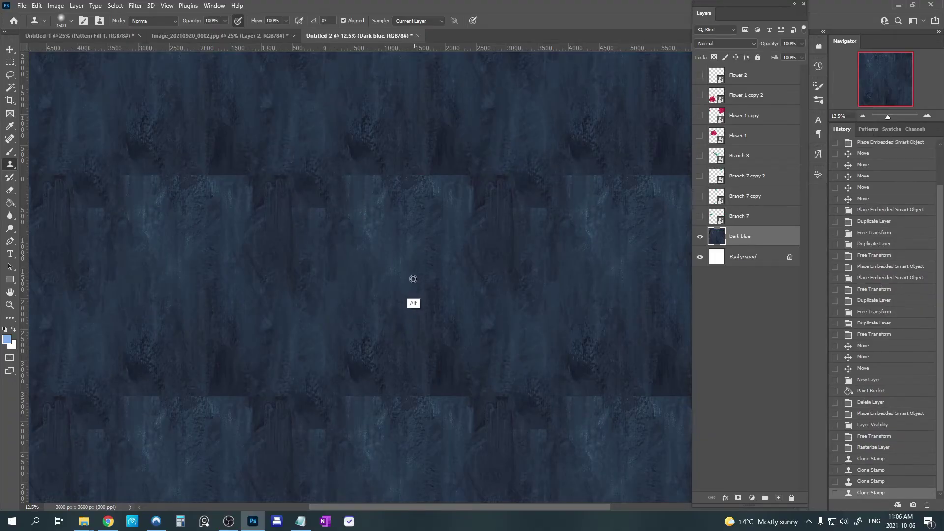
pyautogui.click(366, 391)
pyautogui.click(348, 399)
pyautogui.click(430, 342)
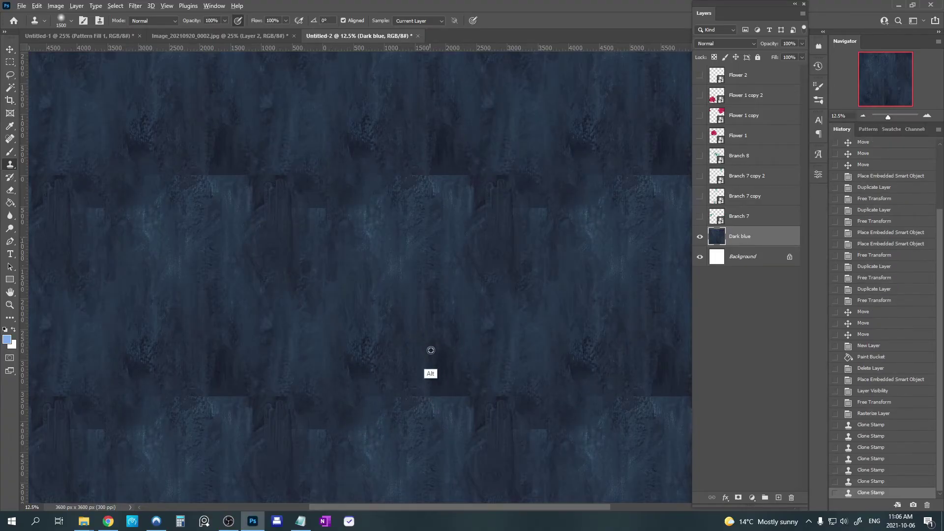
pyautogui.click(446, 400)
pyautogui.click(470, 397)
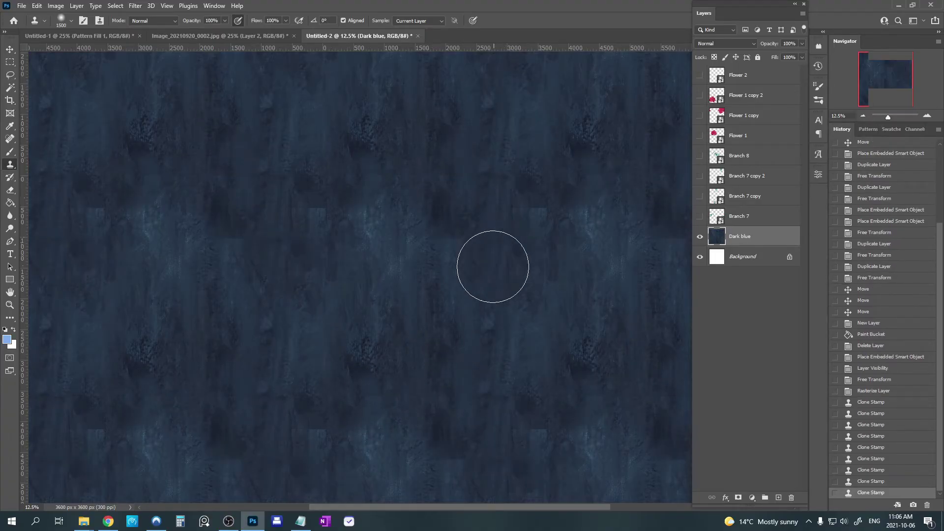
# Step: Clone texture over the remaining seams across the tile
pyautogui.scroll(-3, 502, 257)
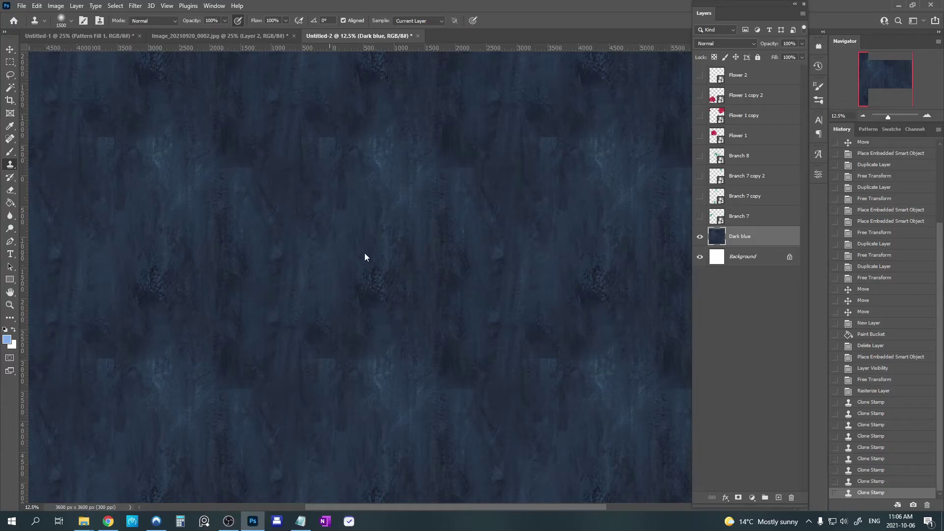
pyautogui.click(364, 302)
pyautogui.click(466, 379)
pyautogui.moveTo(510, 236)
pyautogui.mouseDown()
pyautogui.moveTo(518, 297)
pyautogui.moveTo(512, 310)
pyautogui.moveTo(493, 282)
pyautogui.moveTo(486, 320)
pyautogui.mouseUp()
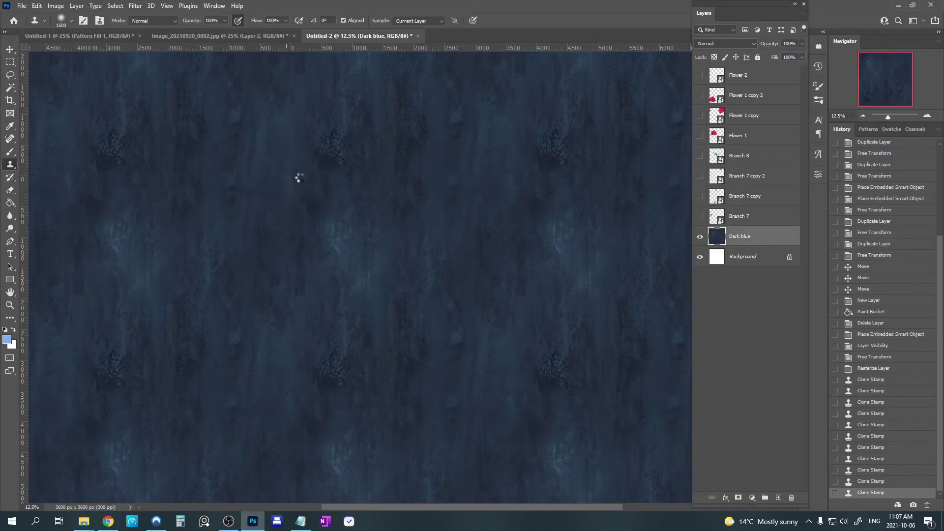
pyautogui.click(336, 190)
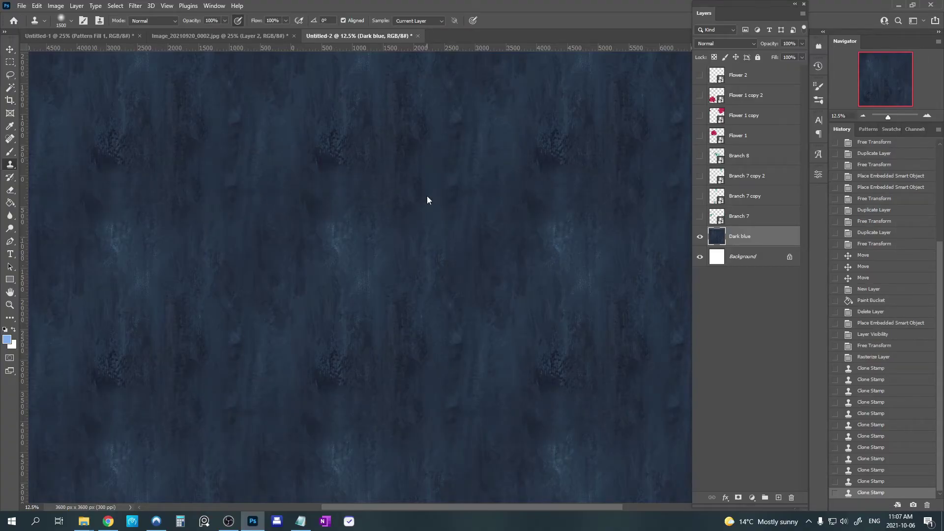
pyautogui.click(463, 204)
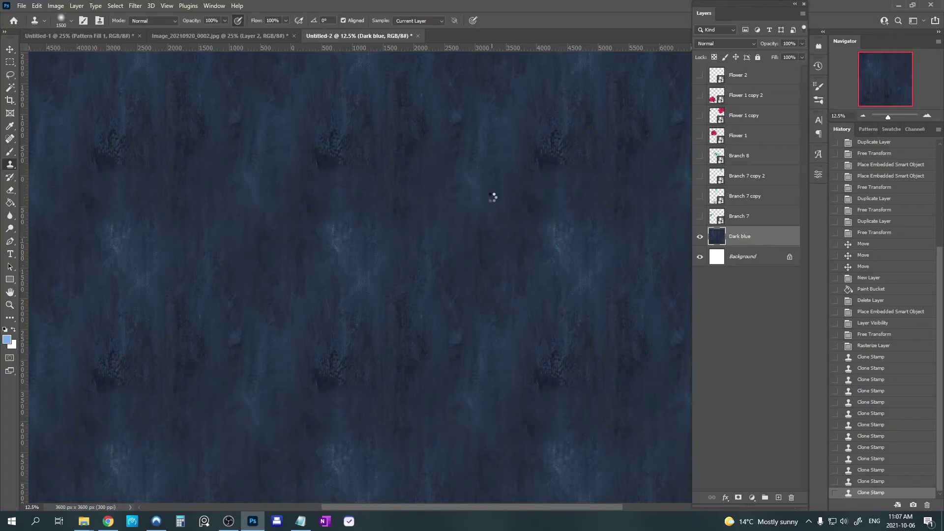
pyautogui.click(509, 204)
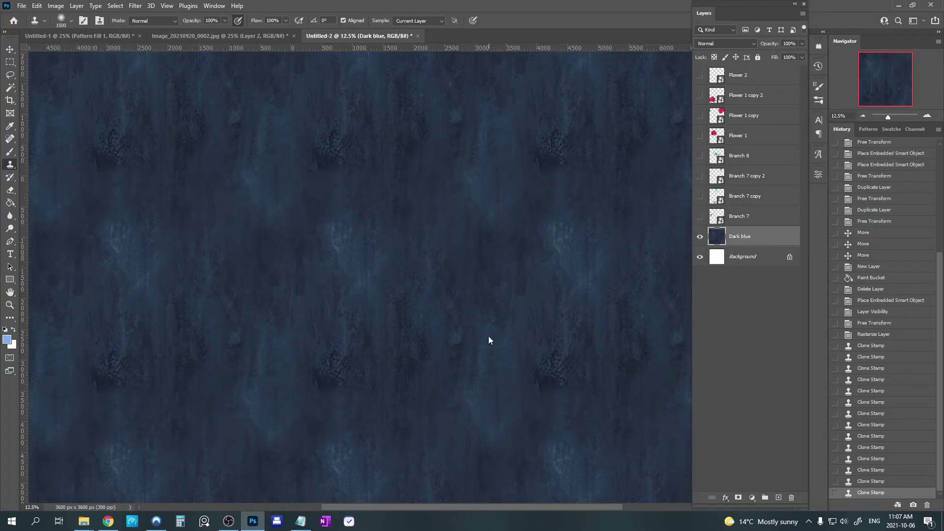
pyautogui.click(543, 279)
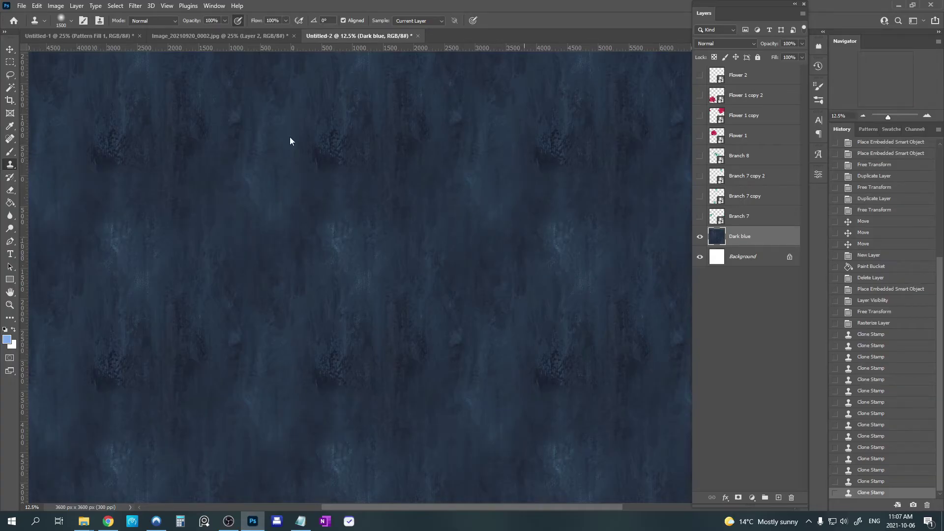
pyautogui.click(167, 5)
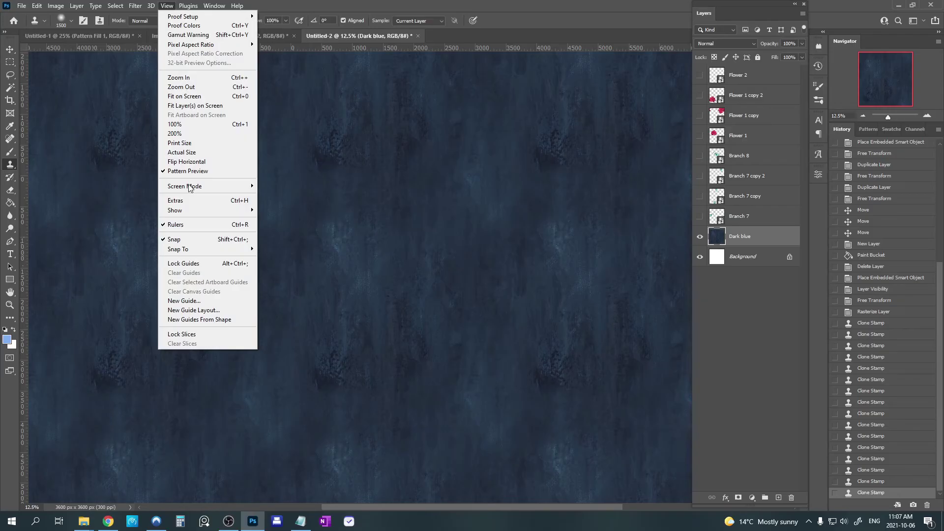
# Step: Turn View Extras back on and make the flower and branch layers visible again
pyautogui.click(175, 201)
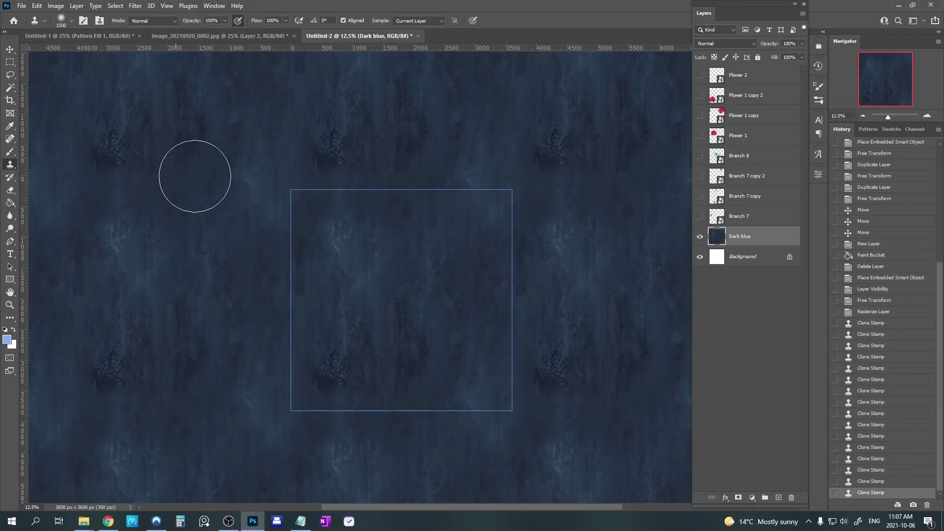
pyautogui.moveTo(545, 295); pyautogui.dragTo(543, 262)
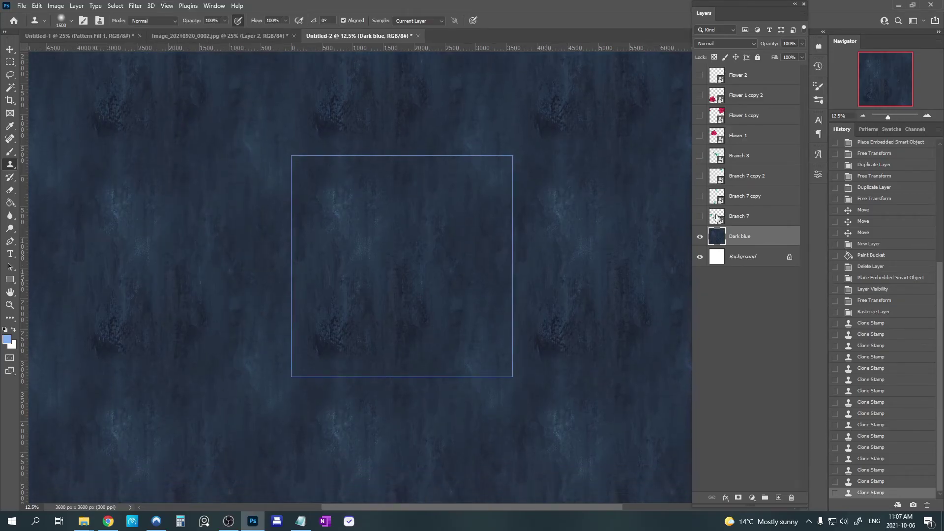
pyautogui.moveTo(699, 216); pyautogui.dragTo(683, 78)
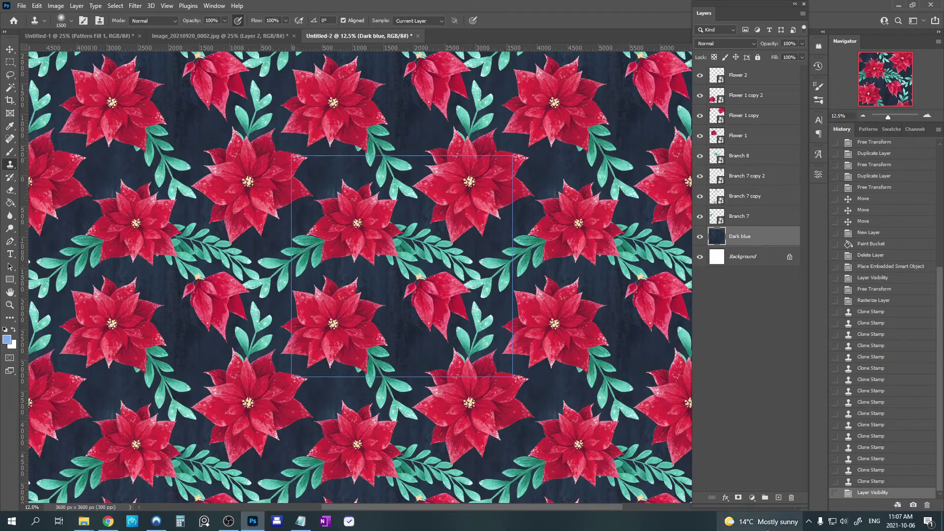
# Step: Add a Brightness/Contrast adjustment and a Hue/Saturation adjustment with Hue -31 for a teal backdrop
pyautogui.click(750, 498)
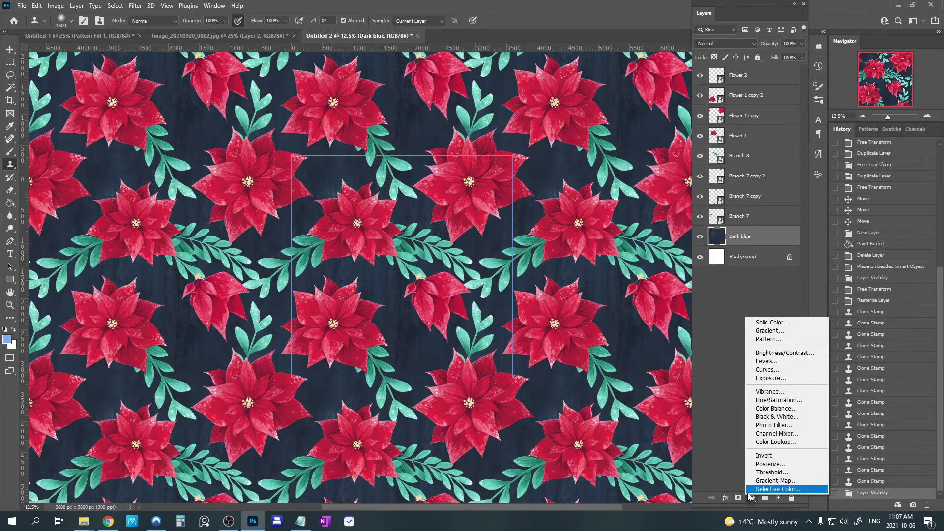
pyautogui.click(776, 353)
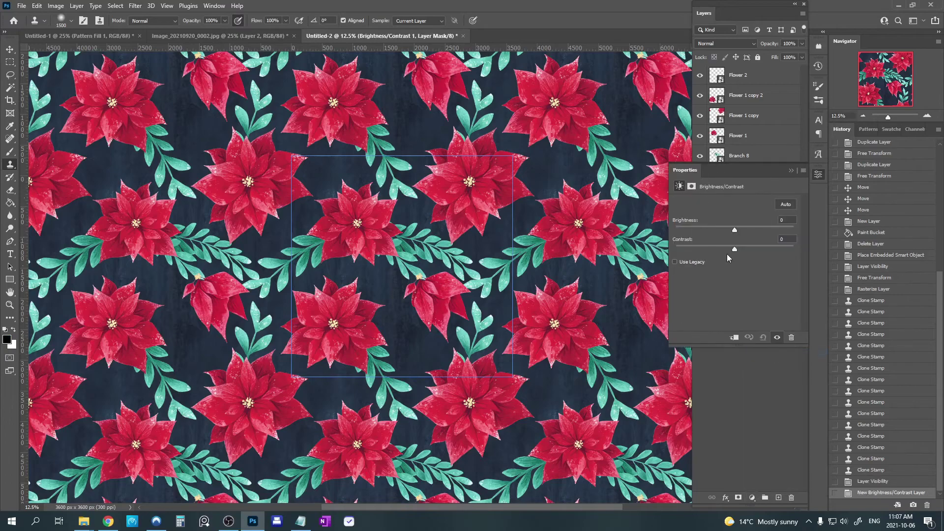
pyautogui.click(791, 170)
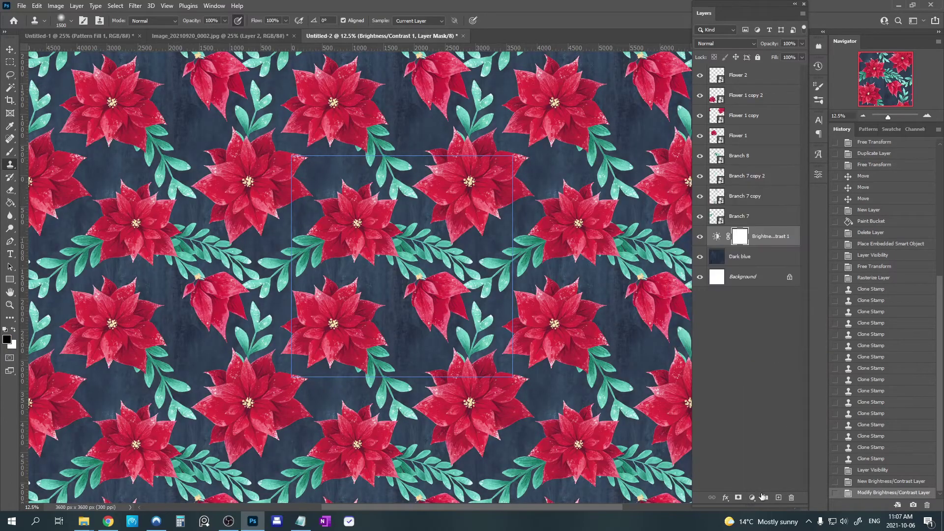
pyautogui.click(753, 498)
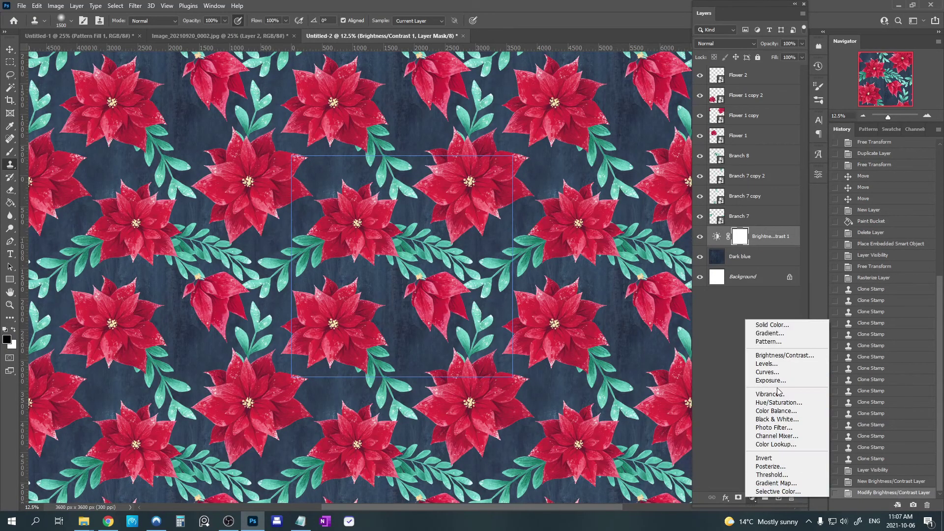
pyautogui.click(778, 402)
pyautogui.moveTo(721, 241); pyautogui.dragTo(709, 242)
pyautogui.click(791, 170)
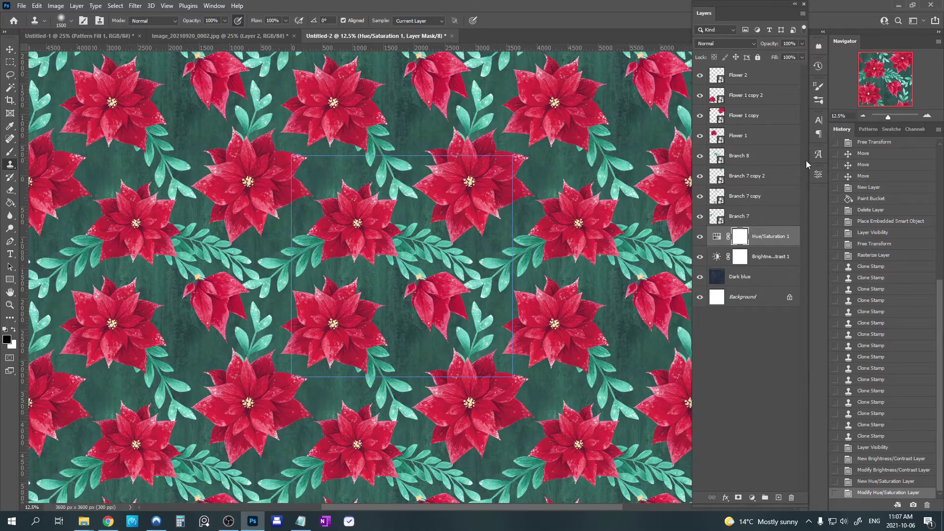
# Step: Zoom to 16.67%, frame the tile, and add a new empty layer
pyautogui.click(928, 116)
pyautogui.moveTo(567, 277)
pyautogui.mouseDown()
pyautogui.moveTo(557, 358)
pyautogui.moveTo(607, 247)
pyautogui.moveTo(594, 264)
pyautogui.mouseUp()
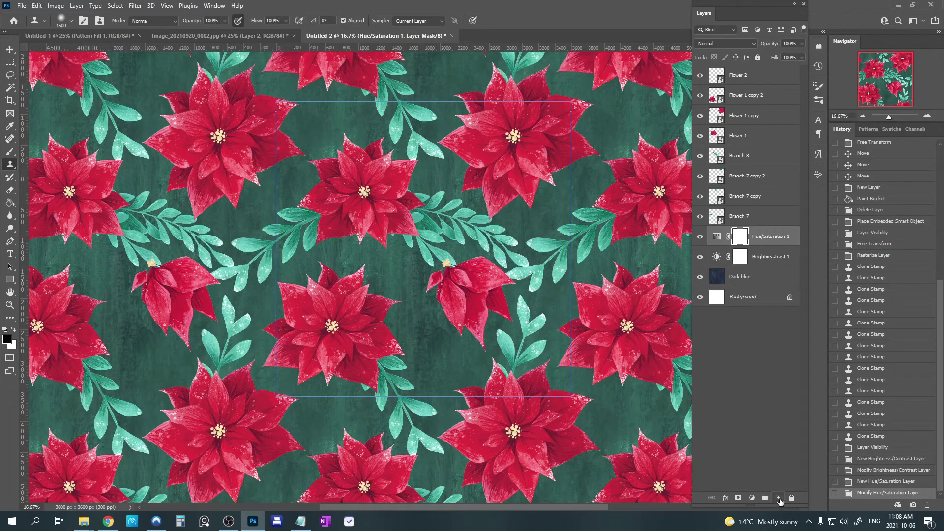
pyautogui.click(779, 498)
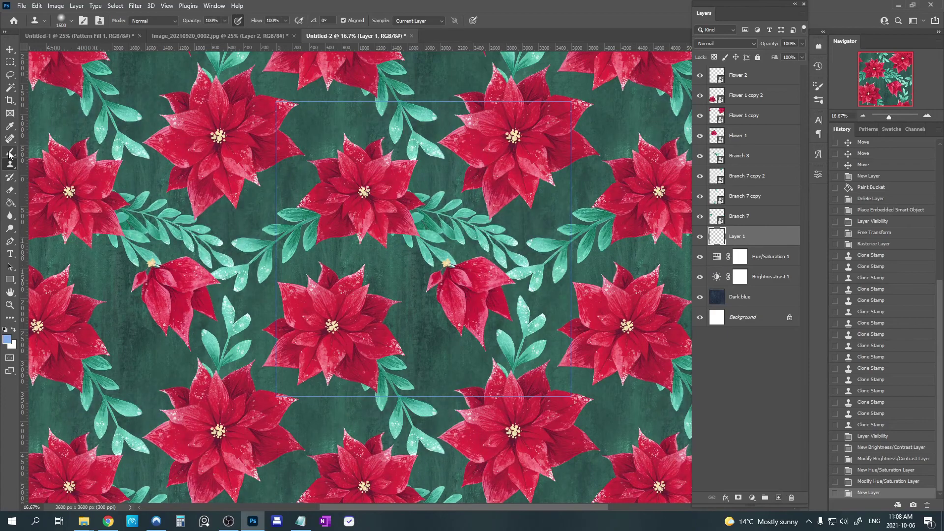
# Step: Load the Splatter brush preset at about 259 px with white as the painting colour
pyautogui.click(9, 152)
pyautogui.rightClick(381, 202)
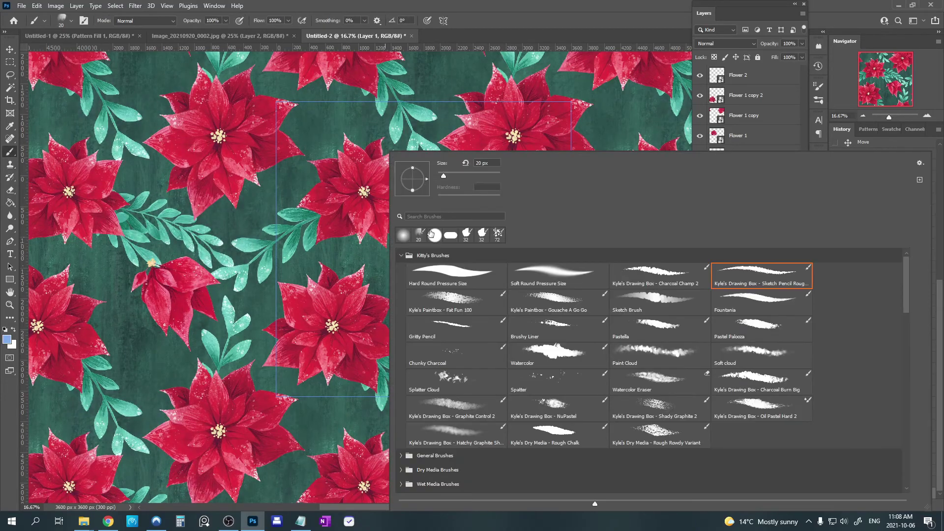
pyautogui.click(515, 393)
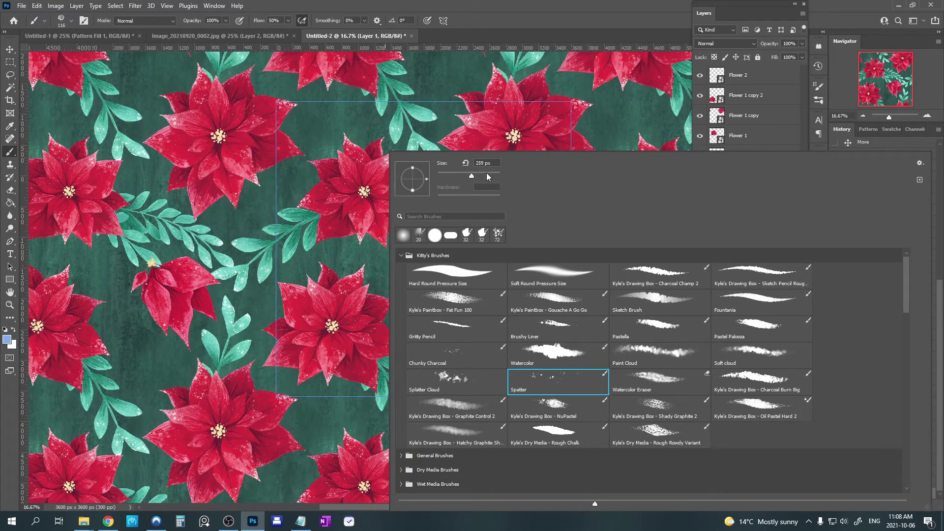
pyautogui.press('Return')
pyautogui.click(14, 330)
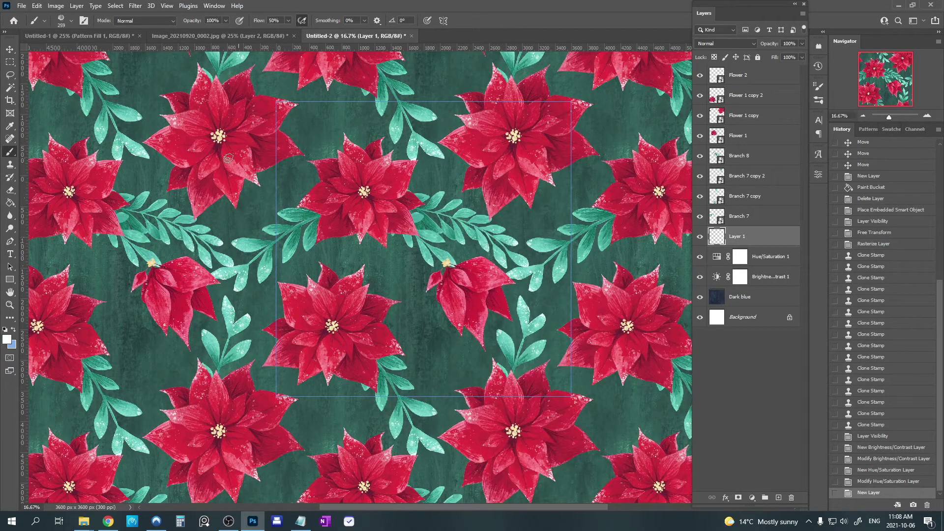
# Step: Dab white splatter across the top, centre and lower areas of the tile's green background
pyautogui.click(291, 182)
pyautogui.click(309, 131)
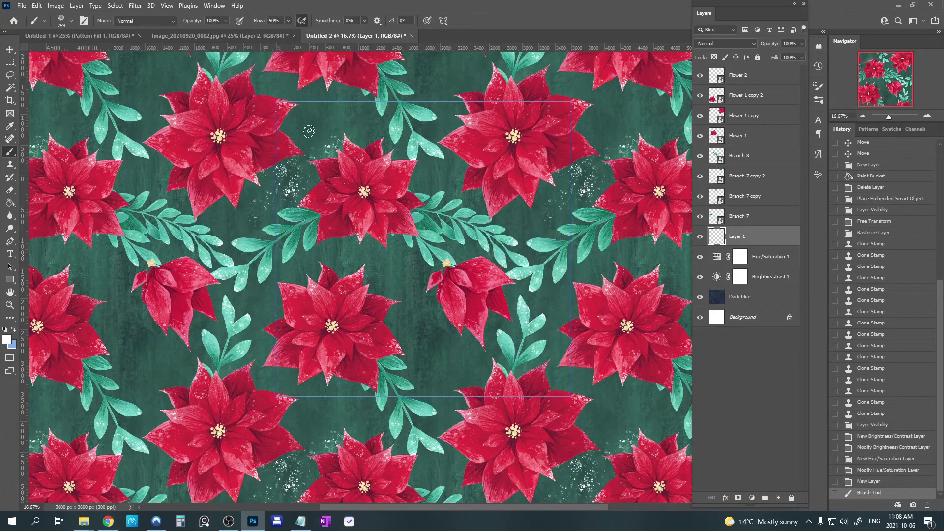
pyautogui.click(320, 97)
pyautogui.click(367, 133)
pyautogui.click(370, 262)
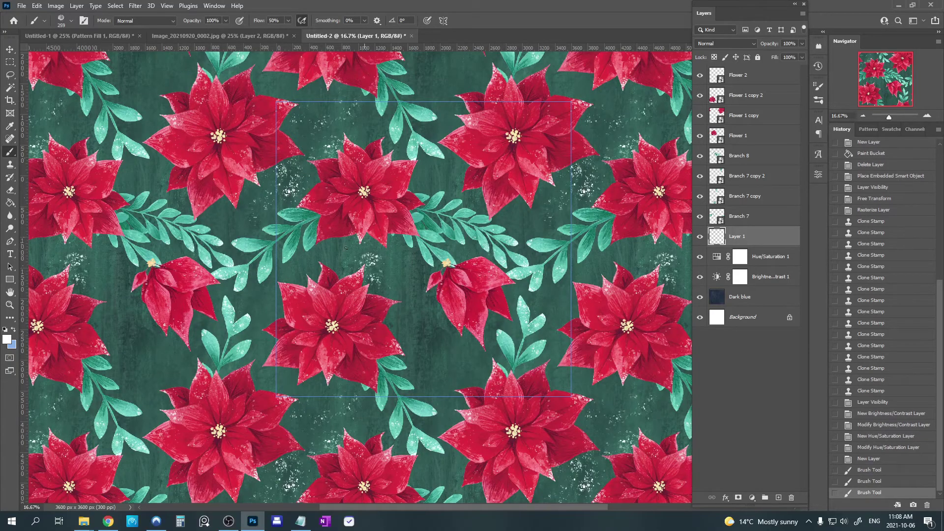
pyautogui.click(289, 270)
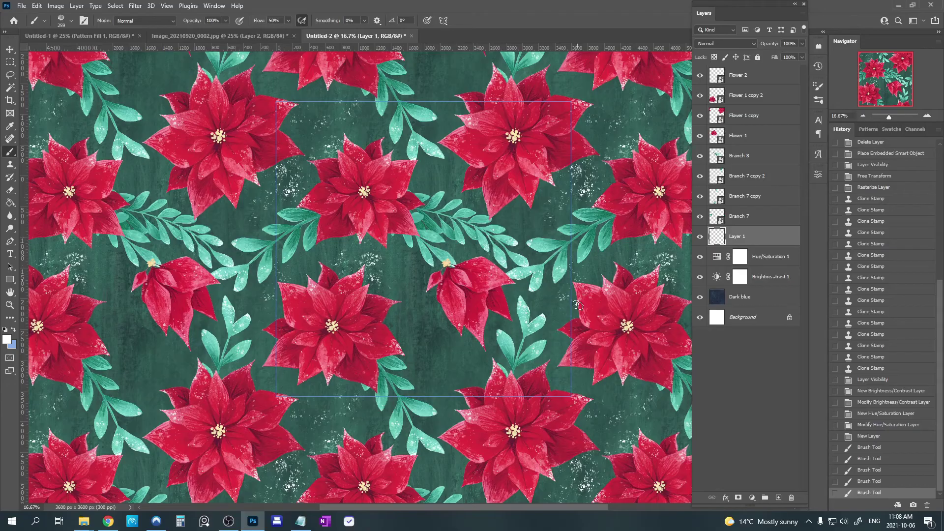
pyautogui.click(404, 298)
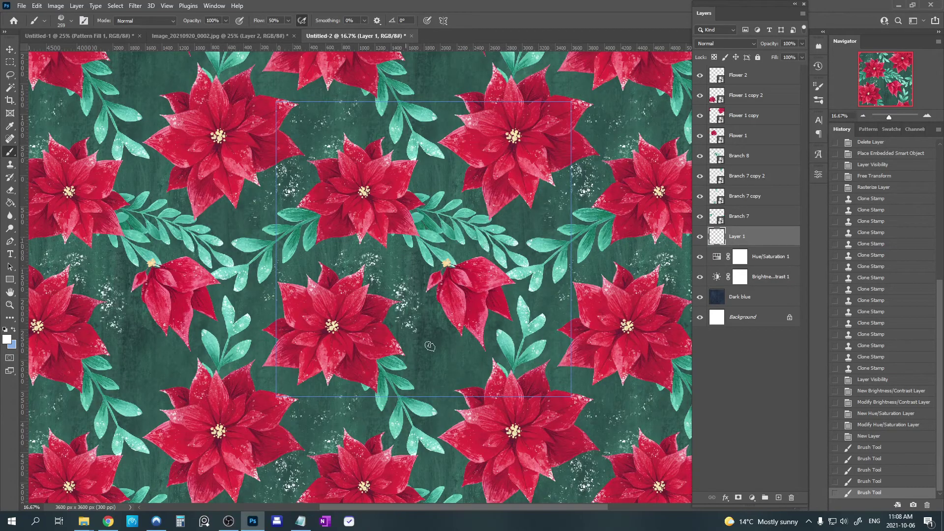
pyautogui.click(338, 389)
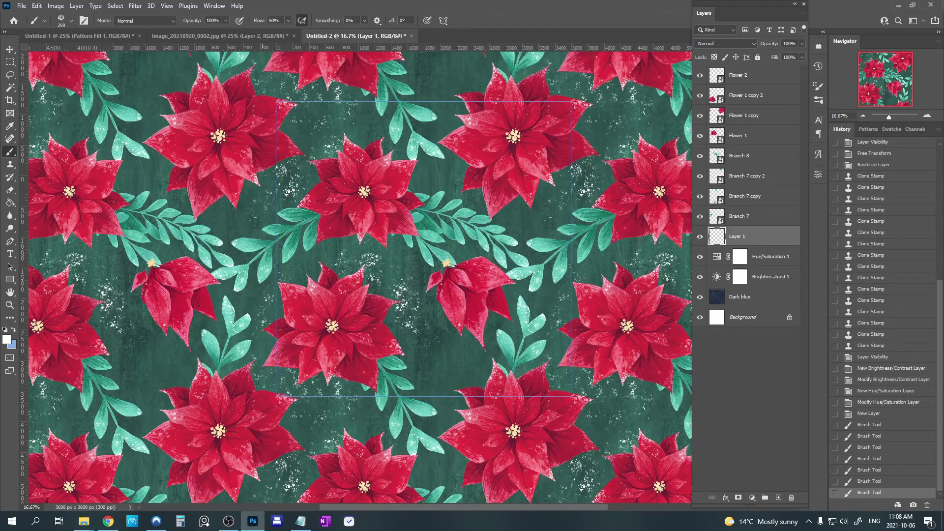
pyautogui.click(263, 316)
pyautogui.click(438, 381)
pyautogui.click(481, 350)
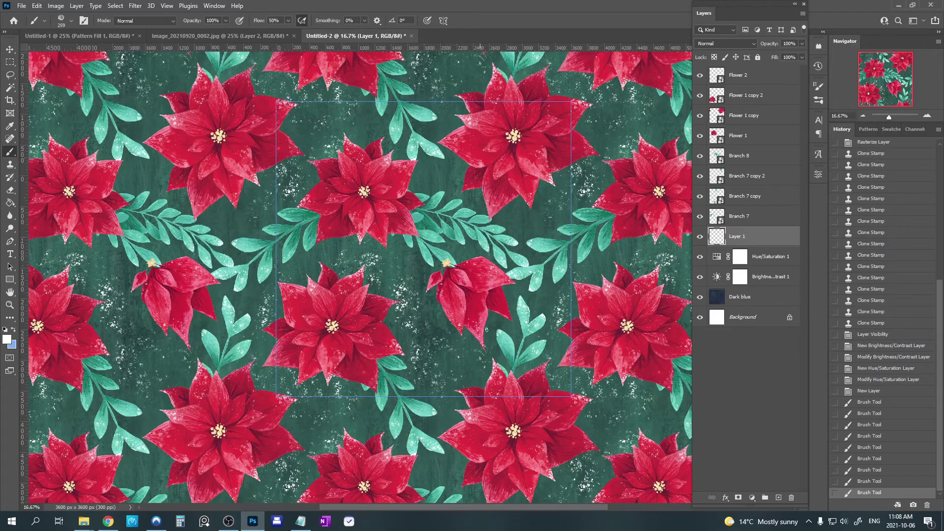
pyautogui.click(407, 258)
pyautogui.click(277, 246)
pyautogui.click(311, 245)
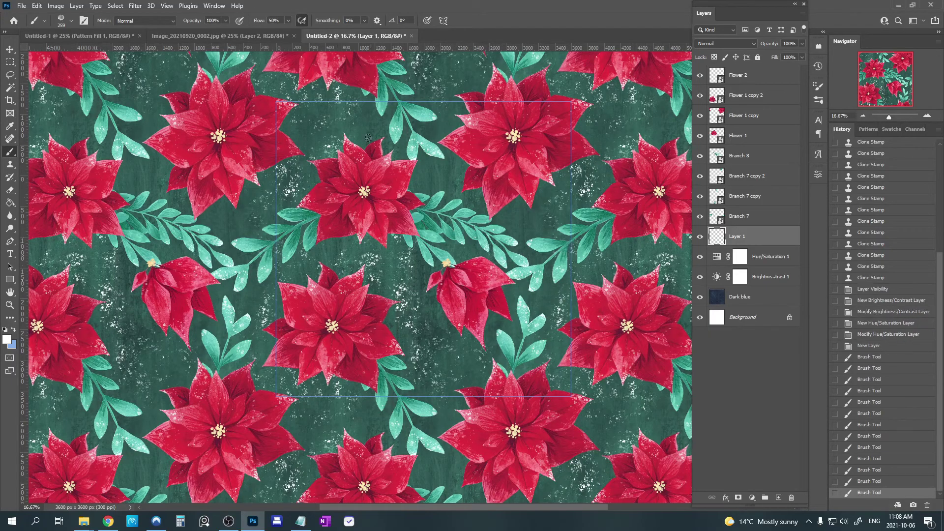
pyautogui.click(305, 114)
pyautogui.click(367, 127)
pyautogui.click(425, 172)
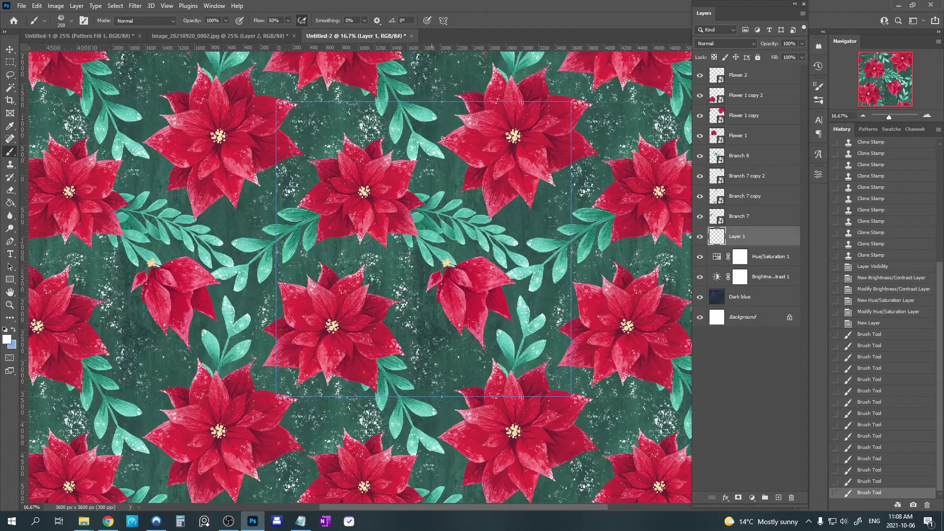
pyautogui.click(441, 113)
pyautogui.click(478, 201)
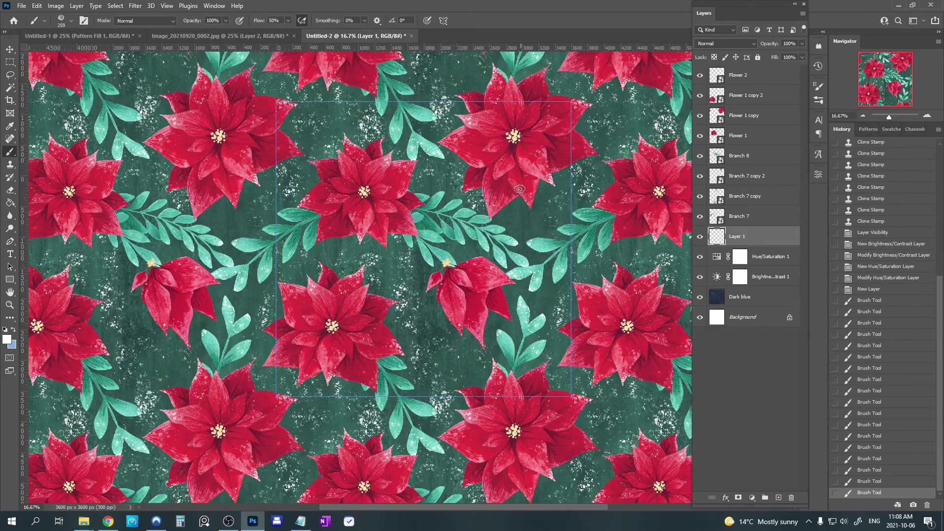
# Step: Splatter toward the tile's right edge, undo the last few dabs, then add a final one
pyautogui.moveTo(522, 219)
pyautogui.mouseDown()
pyautogui.moveTo(559, 183)
pyautogui.moveTo(577, 197)
pyautogui.mouseUp()
pyautogui.click(453, 262)
pyautogui.click(433, 312)
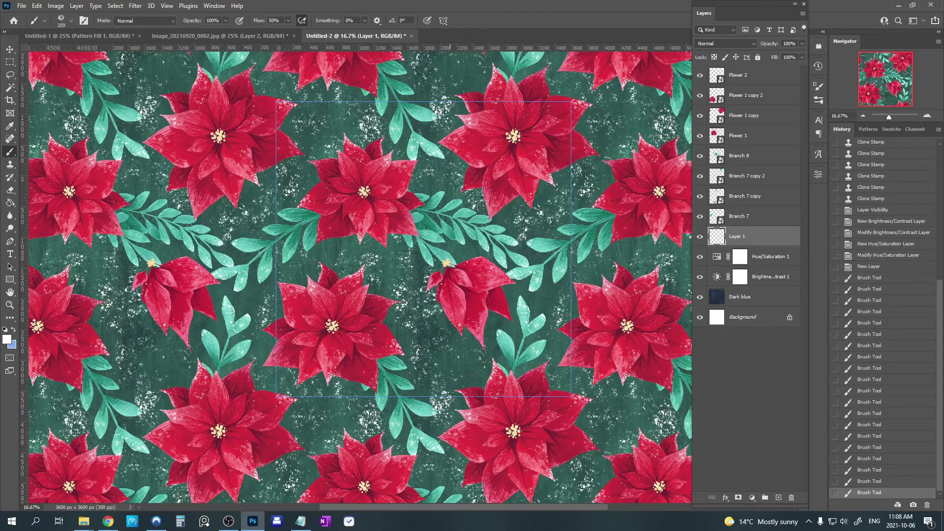
pyautogui.click(474, 358)
pyautogui.click(511, 320)
pyautogui.click(564, 295)
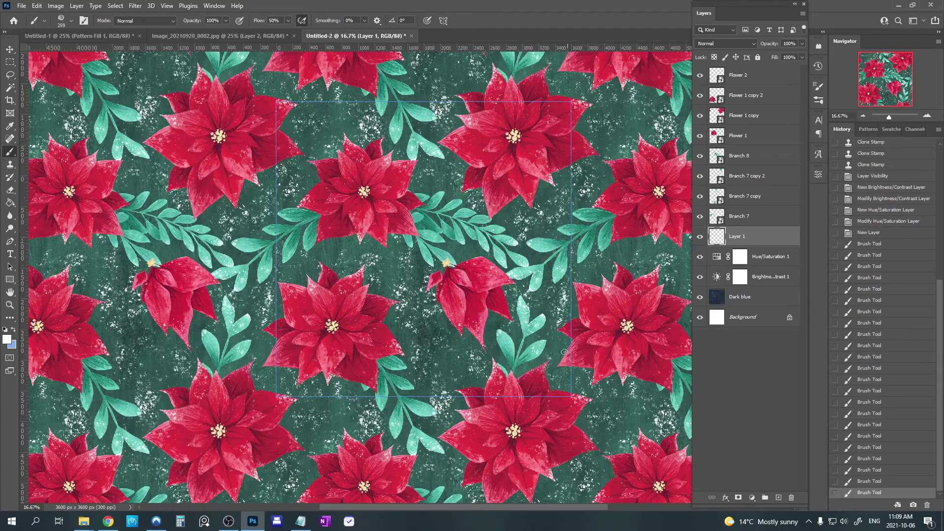
pyautogui.click(564, 347)
pyautogui.click(550, 306)
pyautogui.click(639, 230)
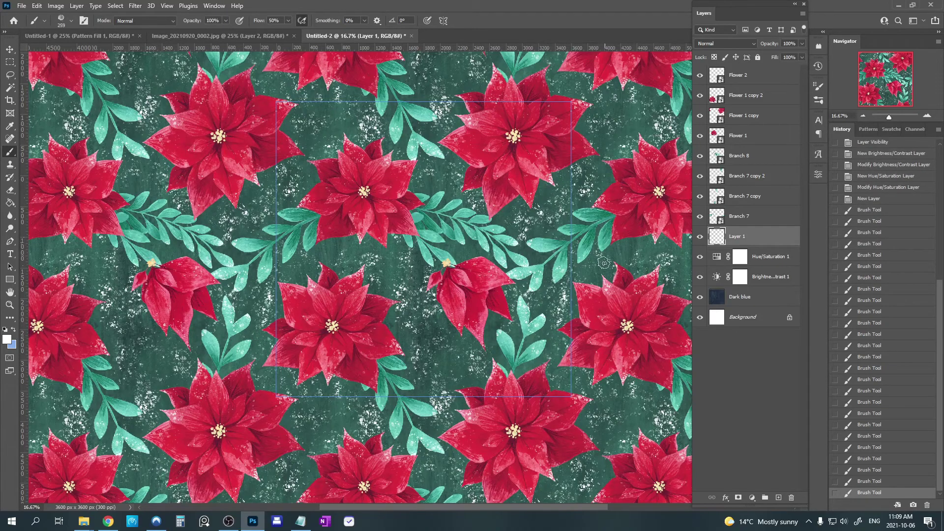
pyautogui.click(634, 244)
pyautogui.click(568, 277)
pyautogui.click(593, 244)
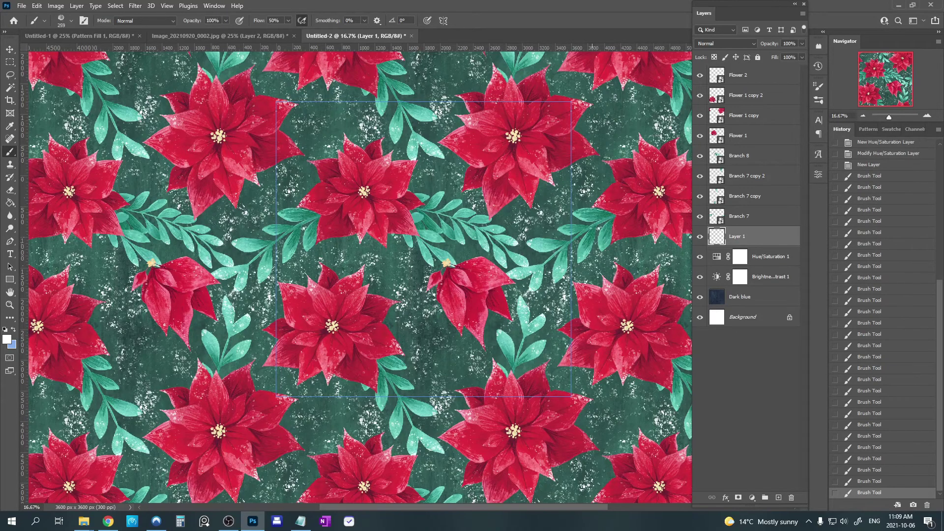
pyautogui.click(874, 459)
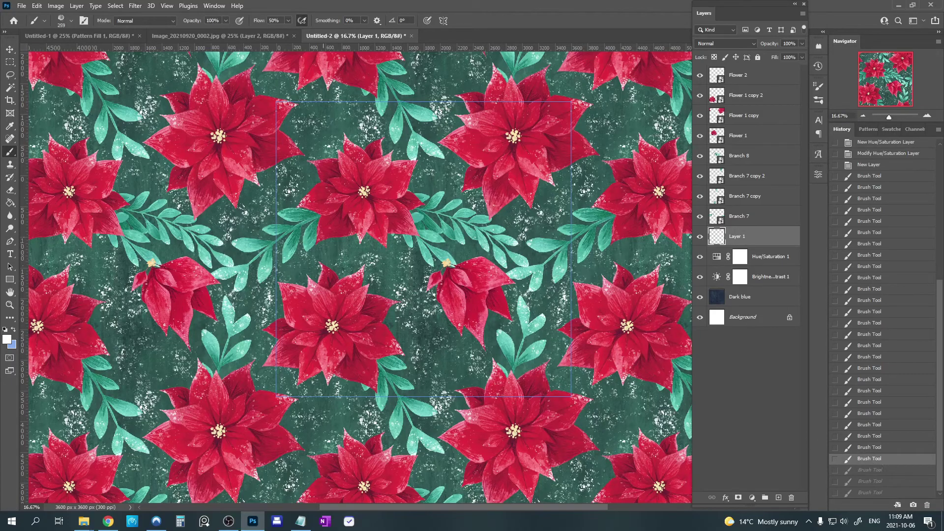
pyautogui.click(307, 254)
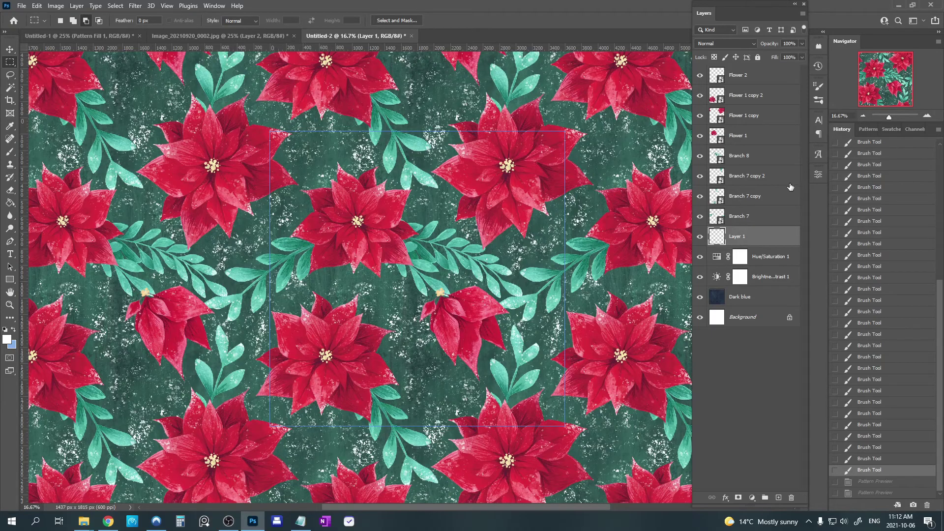
# Step: Select the layers from Background up to Flower 2 and merge them with Ctrl+E
pyautogui.click(755, 320)
pyautogui.keyDown('shift'); pyautogui.click(757, 78); pyautogui.keyUp('shift')
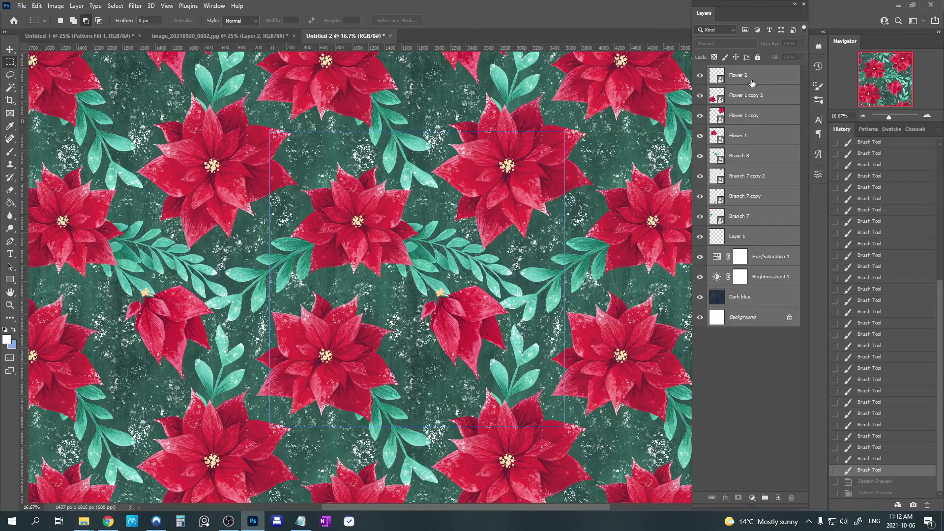
pyautogui.hotkey('ctrl', 'e')
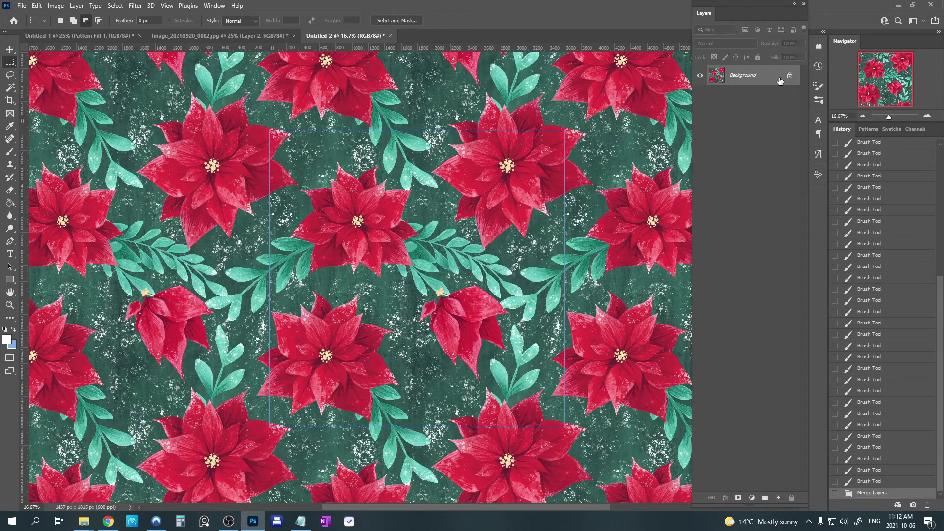
# Step: Turn off Pattern Preview to inspect the merged tile, then step back through History
pyautogui.click(166, 5)
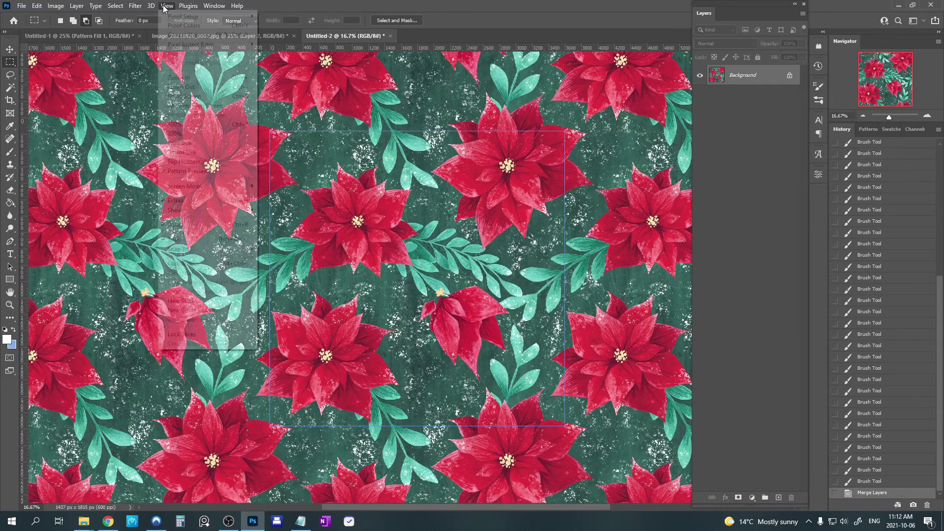
pyautogui.click(199, 172)
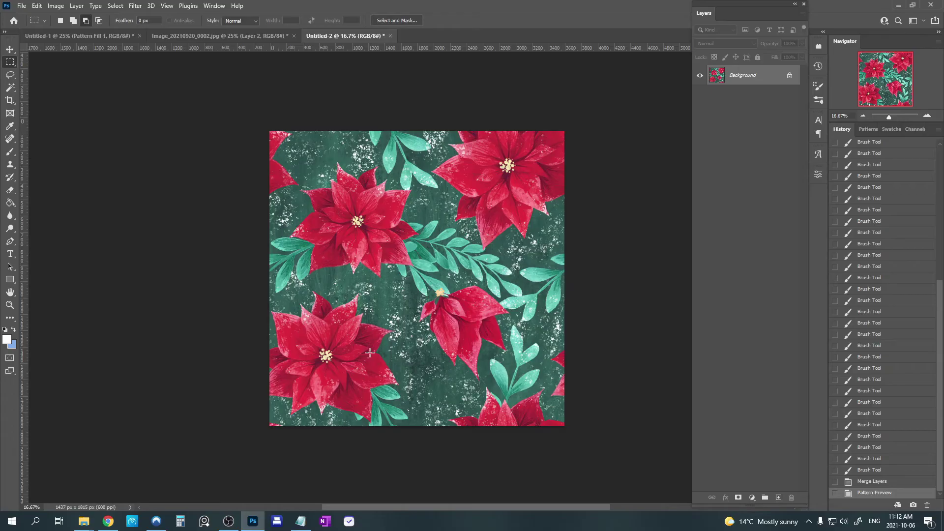
pyautogui.hotkey('ctrl', 'z')
pyautogui.hotkey('ctrl', 'z')
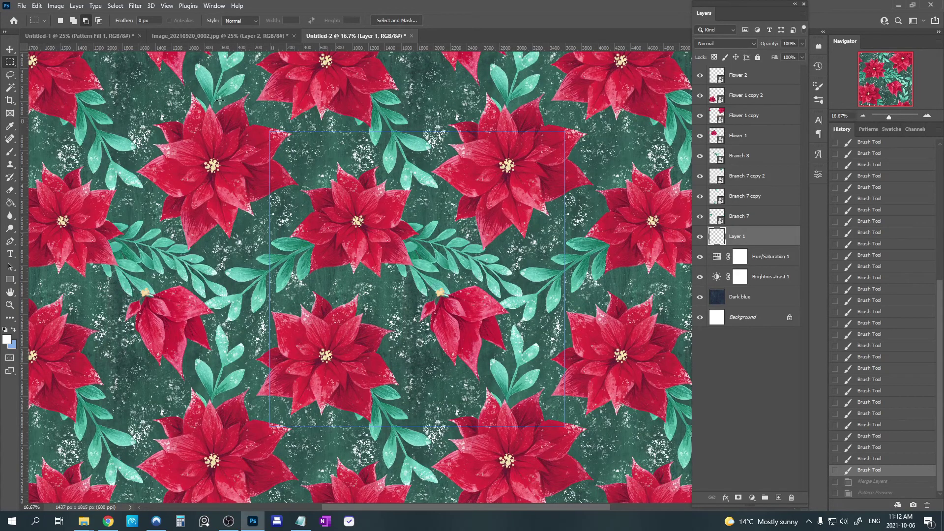
pyautogui.click(167, 5)
pyautogui.click(180, 172)
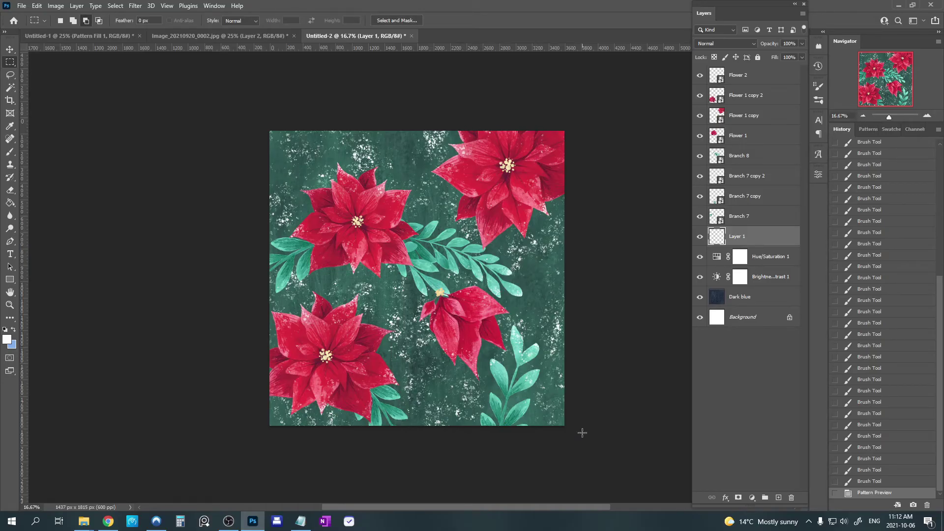
pyautogui.click(877, 482)
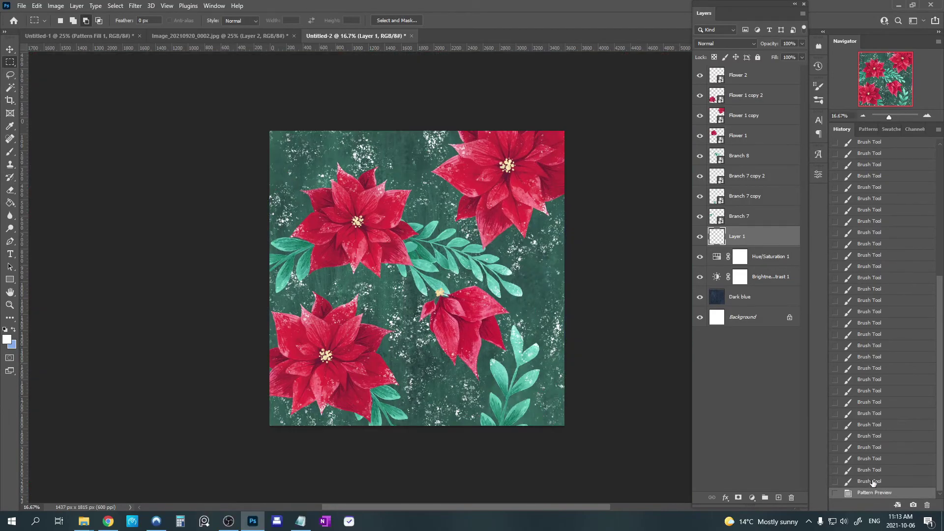
pyautogui.click(873, 493)
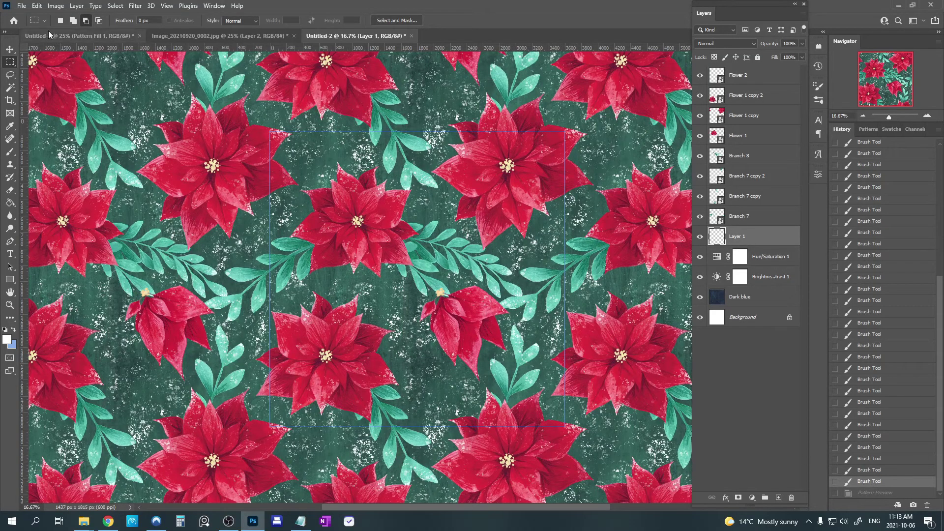
# Step: Merge Background through Flower 2 again, view it without preview, then revert to the layered state
pyautogui.click(738, 317)
pyautogui.click(747, 82)
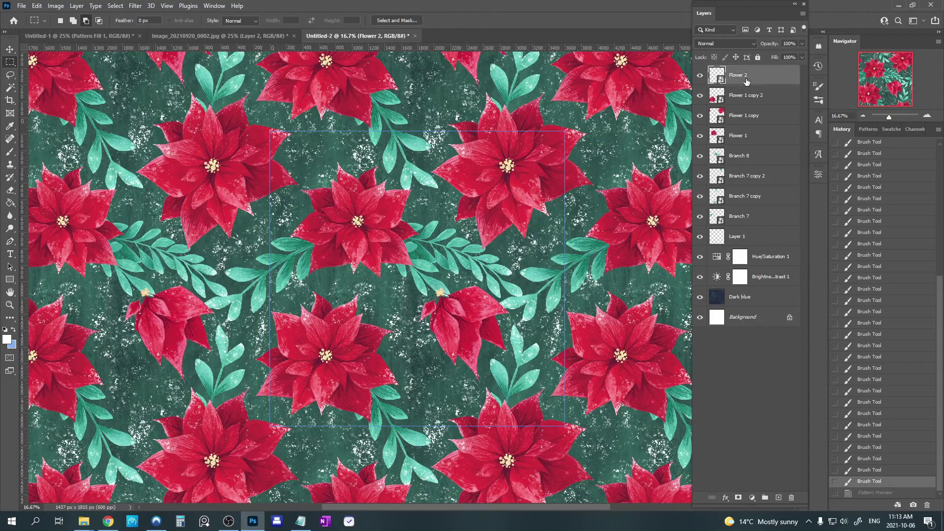
pyautogui.keyDown('shift'); pyautogui.click(744, 317); pyautogui.keyUp('shift')
pyautogui.hotkey('ctrl', 'e')
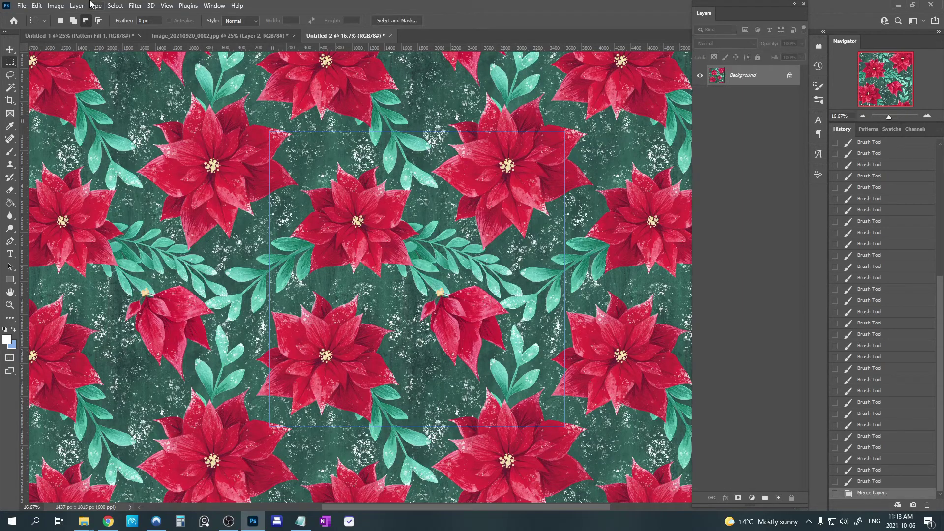
pyautogui.click(184, 172)
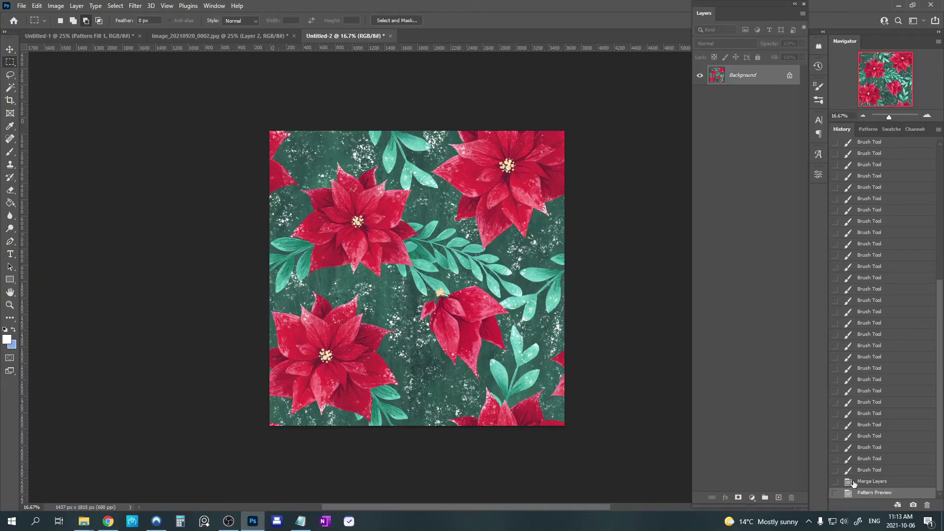
pyautogui.click(866, 473)
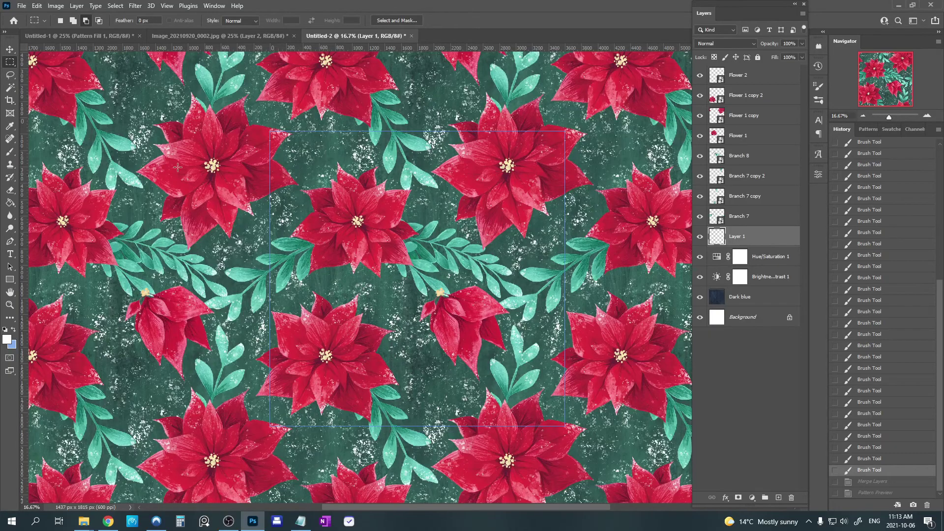
# Step: Define the tiled poinsettia design as a new pattern named Pattern 2
pyautogui.click(36, 6)
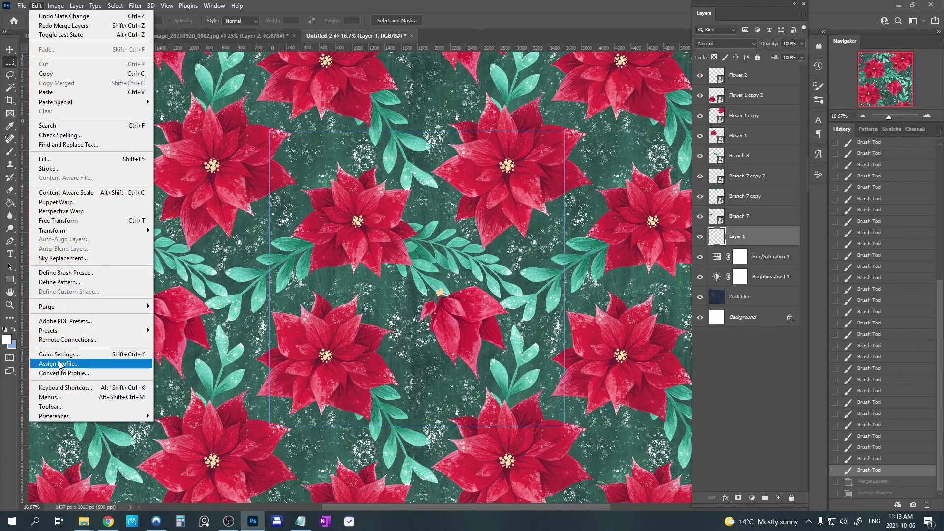
pyautogui.click(49, 282)
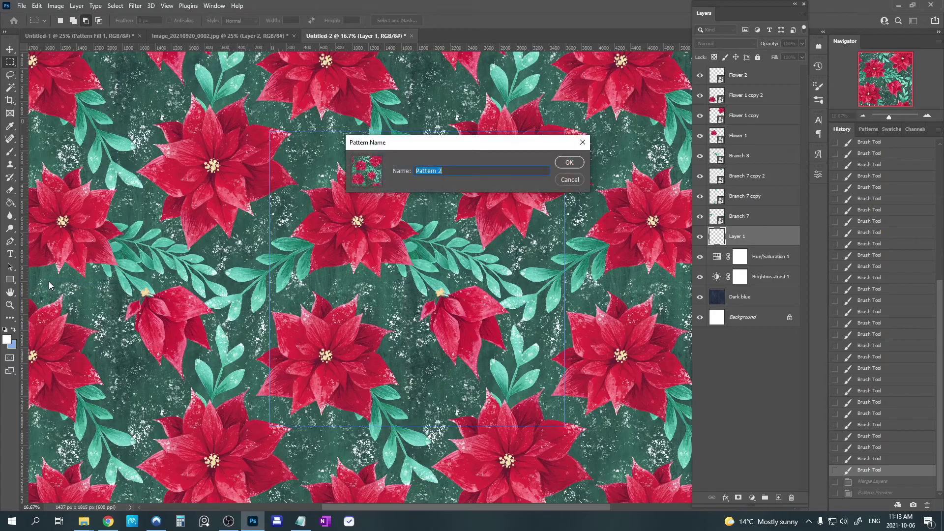
pyautogui.click(566, 165)
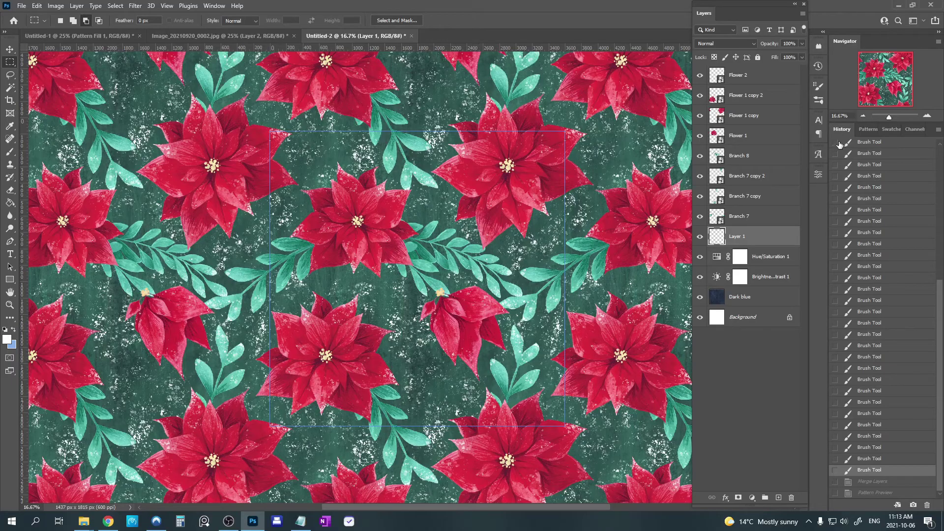
# Step: Show the Patterns panel to view the saved pattern swatches
pyautogui.click(868, 129)
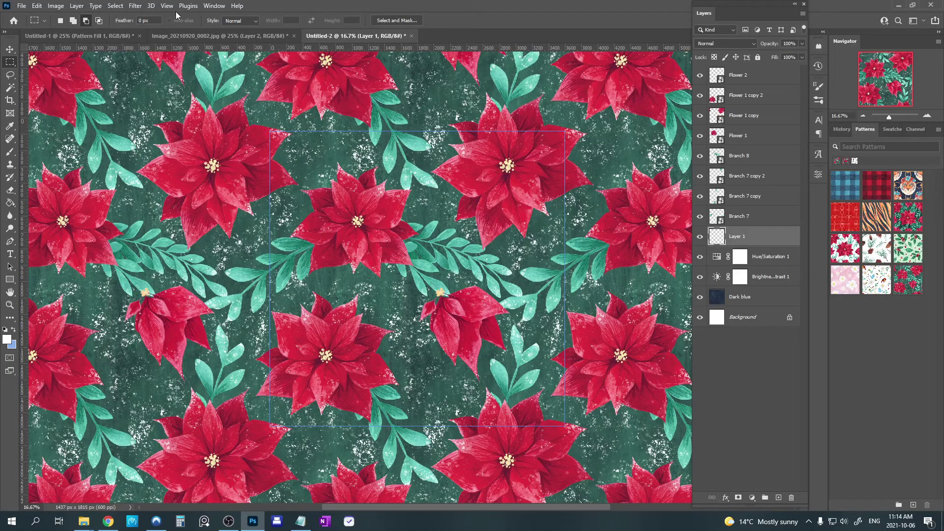
pyautogui.click(211, 7)
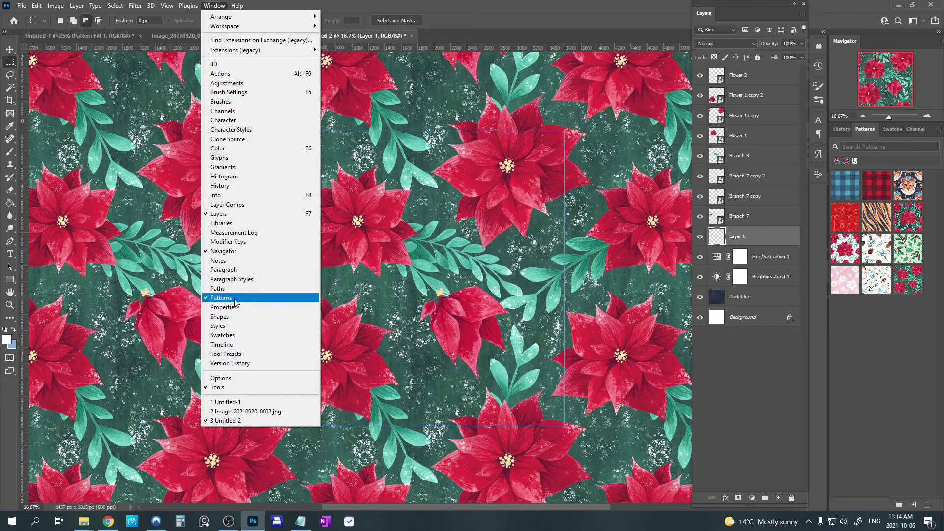
pyautogui.click(653, 340)
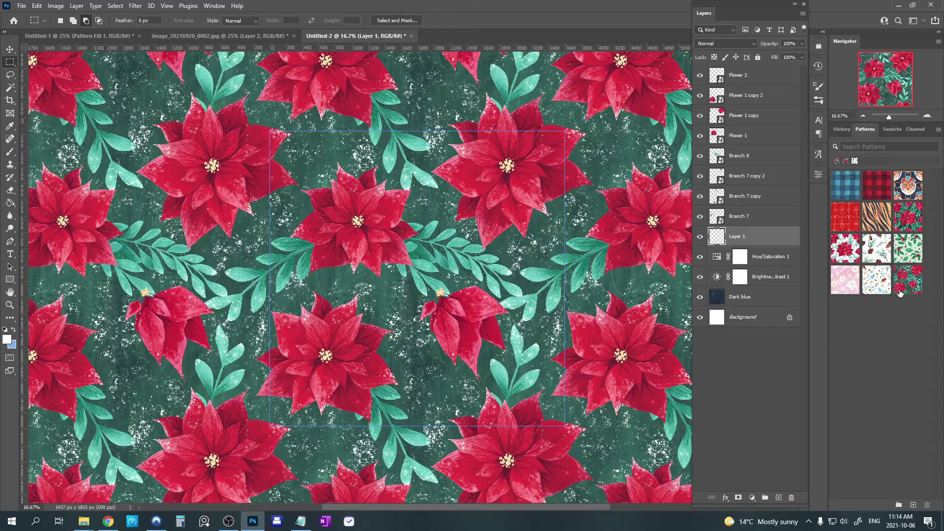
pyautogui.click(21, 6)
# Step: Create a new 1437×2583 px document and crop it down to 1437×1881 px
pyautogui.click(35, 18)
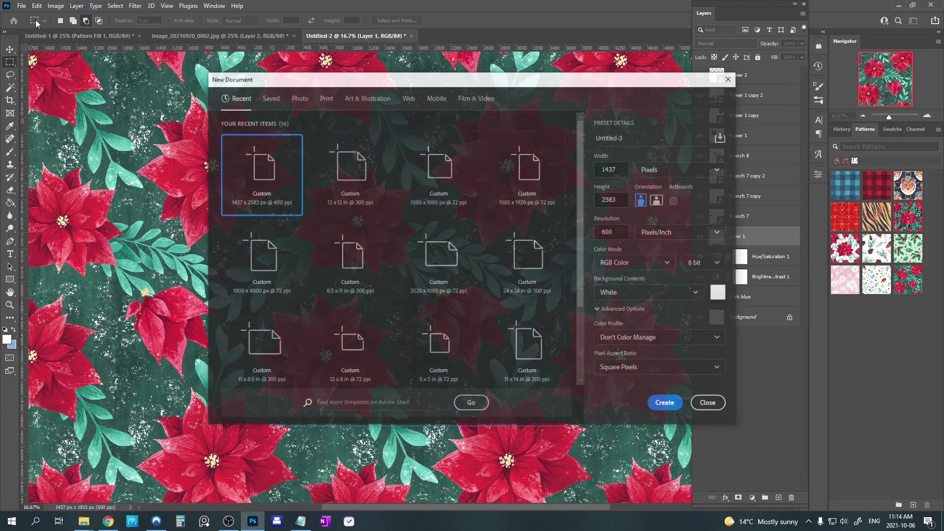
pyautogui.click(662, 404)
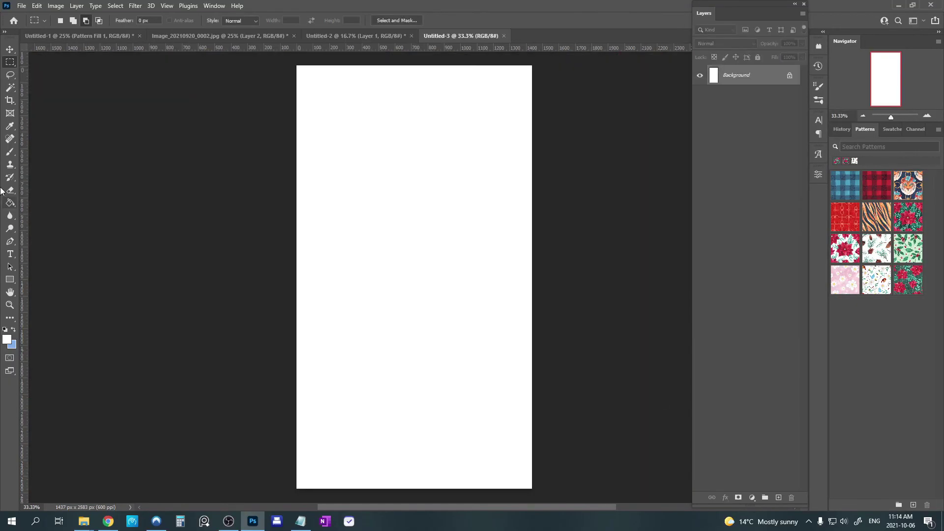
pyautogui.click(10, 101)
pyautogui.moveTo(414, 70); pyautogui.dragTo(402, 128)
pyautogui.press('Return')
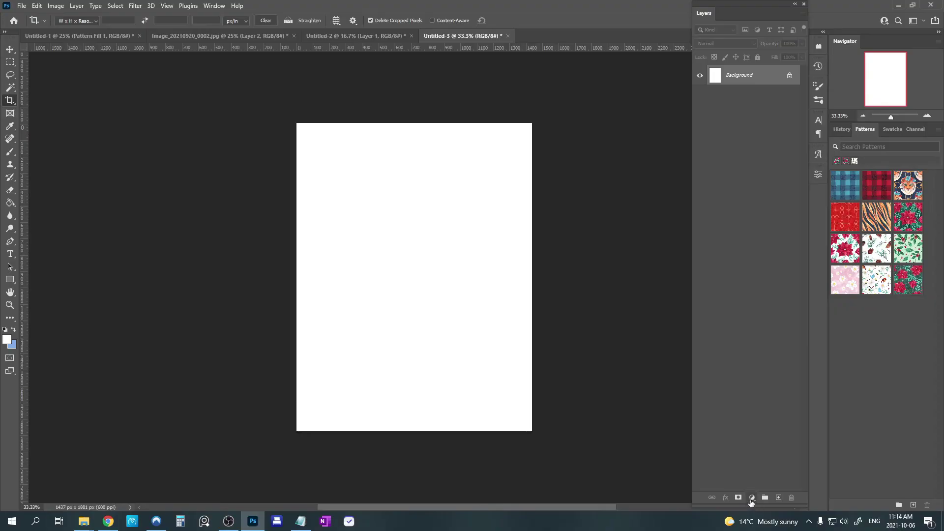
# Step: Add a Pattern Fill layer using the poinsettia swatch at 30% scale and 20° angle
pyautogui.click(752, 498)
pyautogui.click(764, 344)
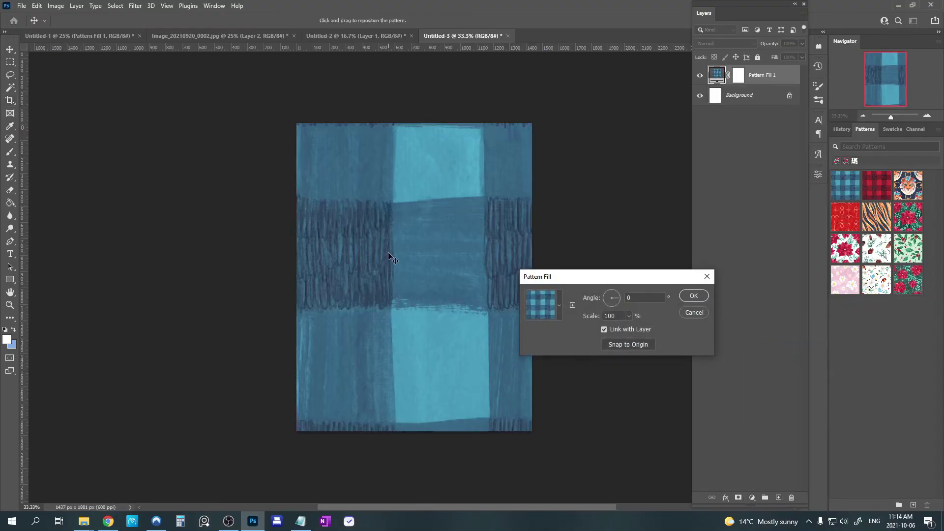
pyautogui.click(560, 307)
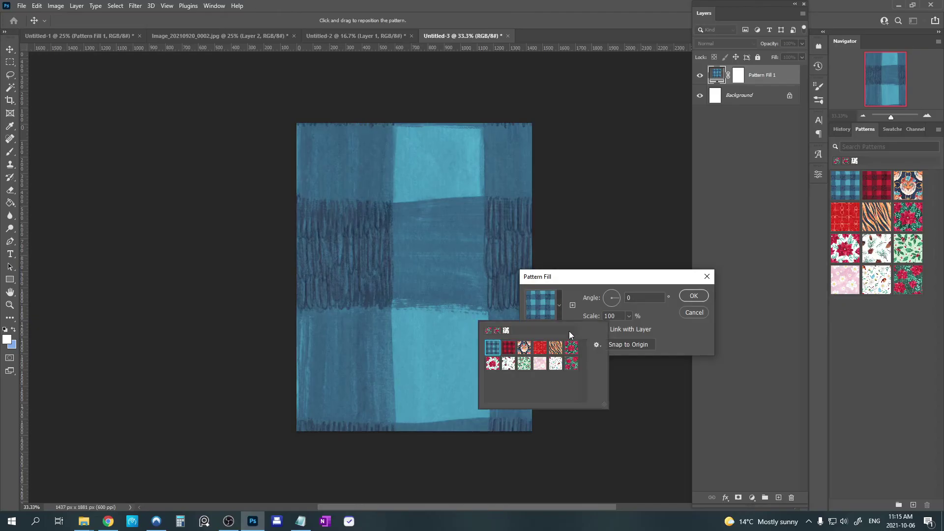
pyautogui.click(570, 366)
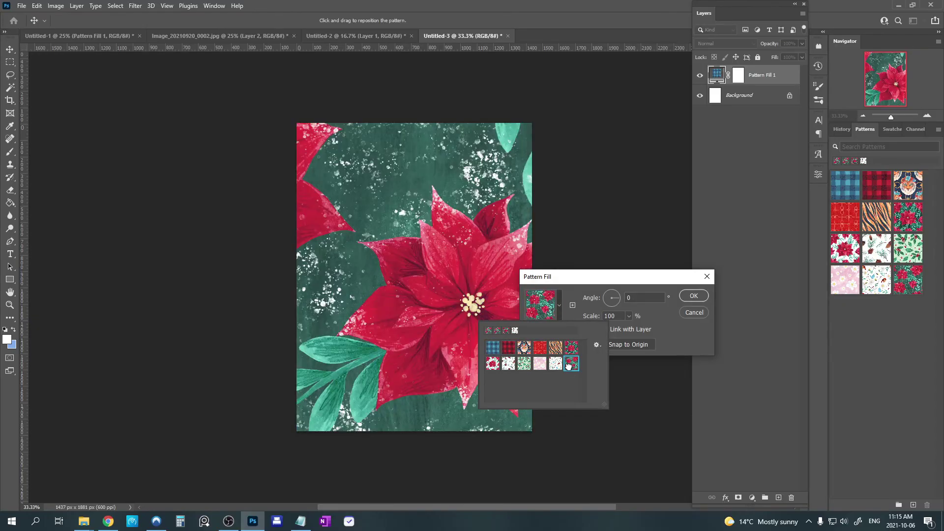
pyautogui.click(592, 319)
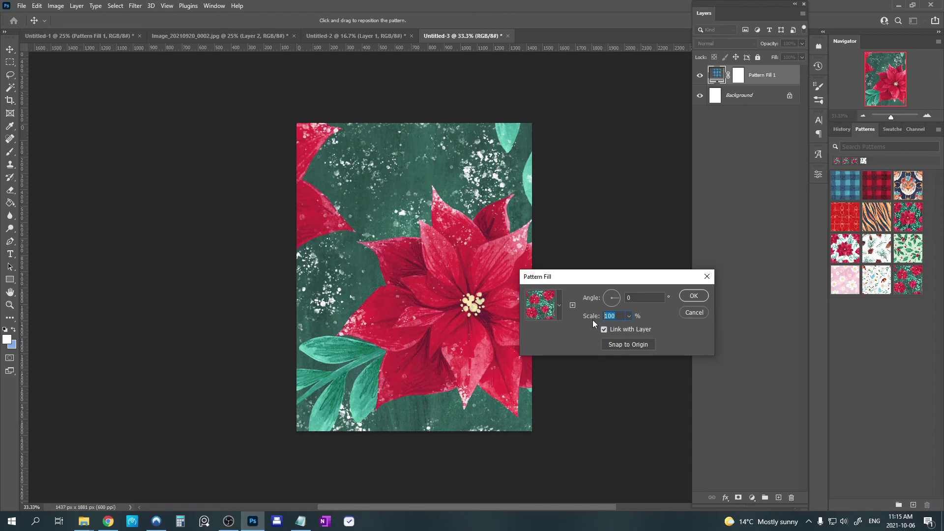
pyautogui.write('20')
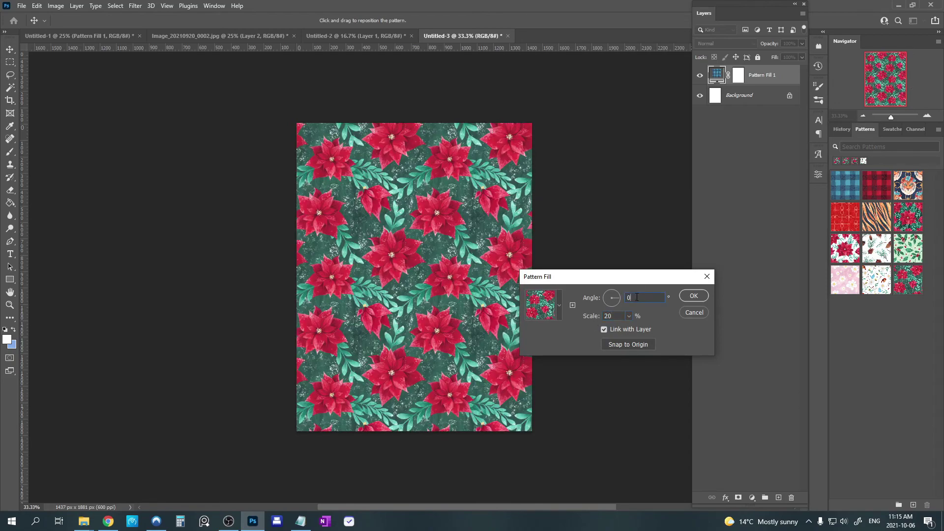
pyautogui.write('45')
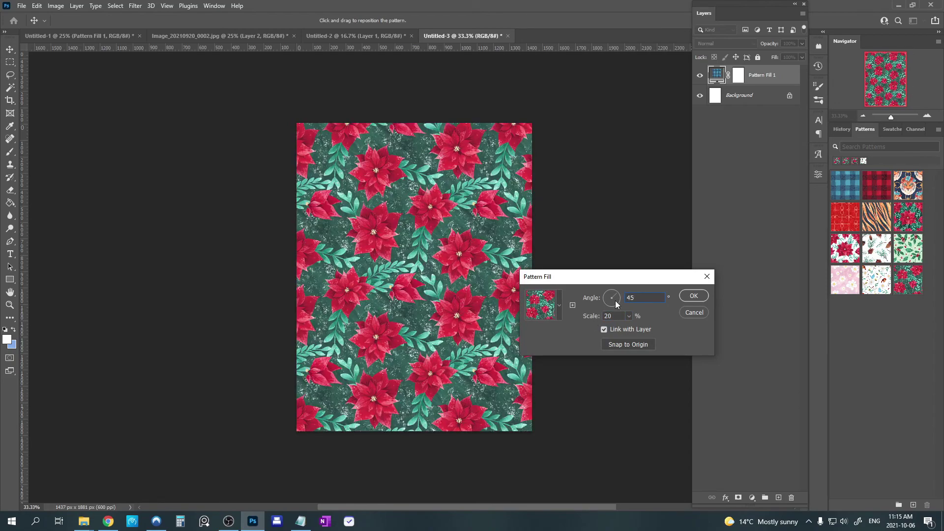
pyautogui.write('20')
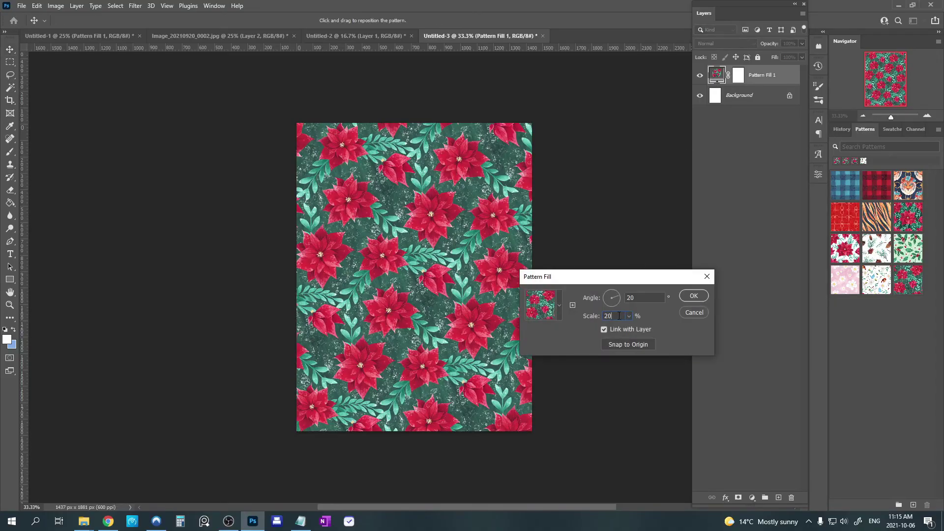
pyautogui.write('30')
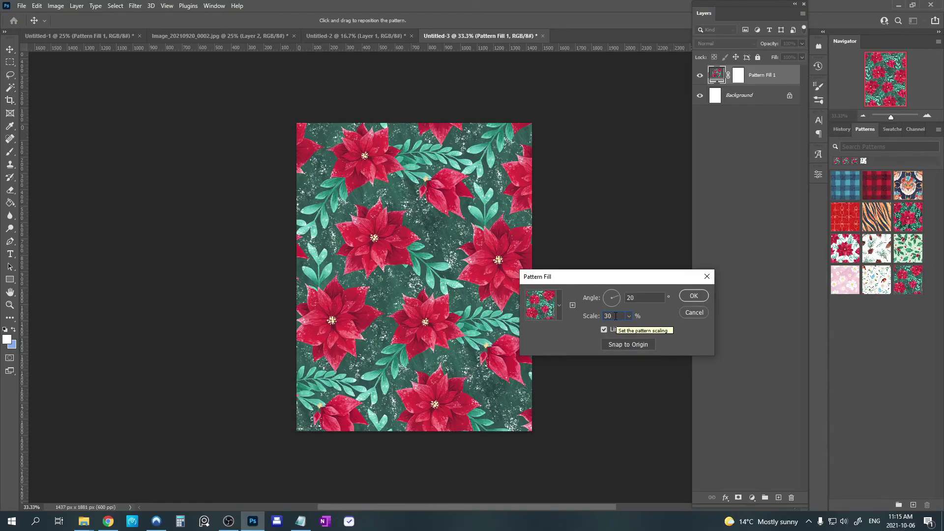
pyautogui.click(693, 296)
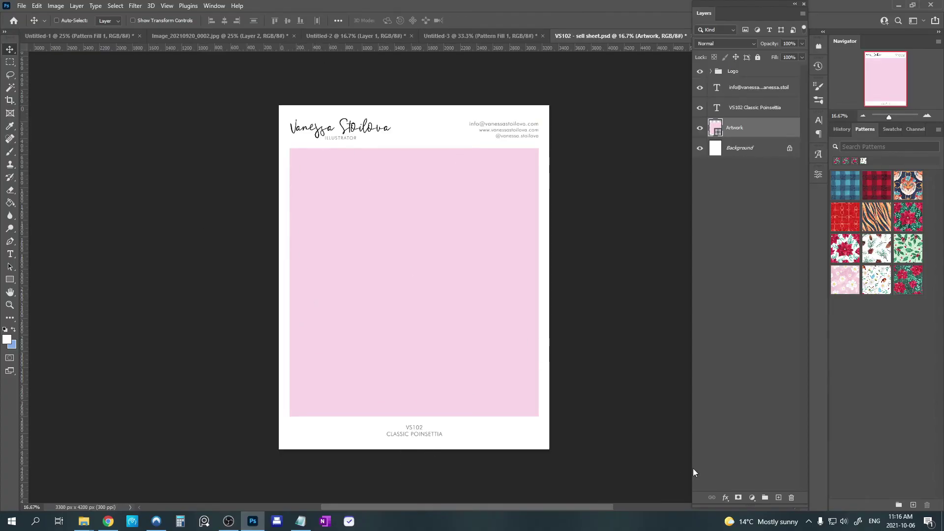
# Step: Add a poinsettia Pattern Fill at 50% scale and clip it to the Artwork layer
pyautogui.click(752, 497)
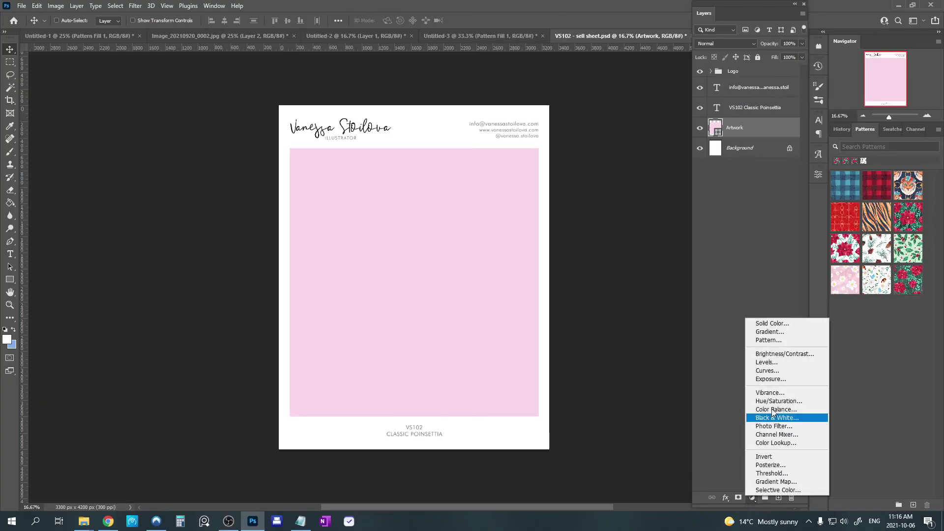
pyautogui.click(768, 340)
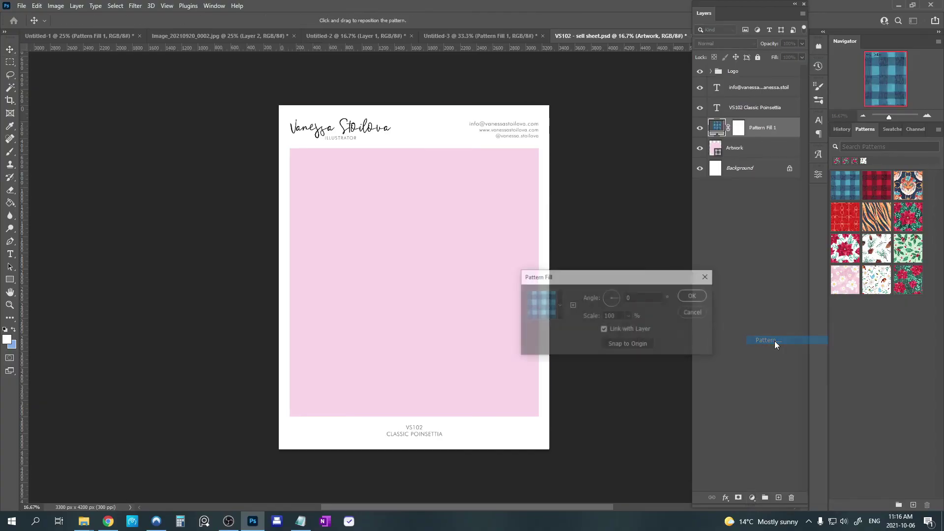
pyautogui.click(560, 308)
pyautogui.click(575, 368)
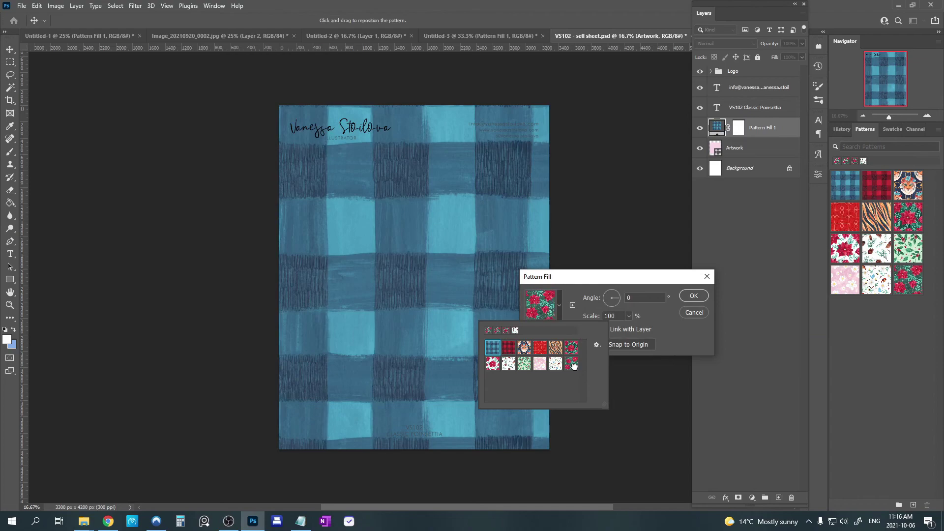
pyautogui.click(570, 319)
pyautogui.write('50')
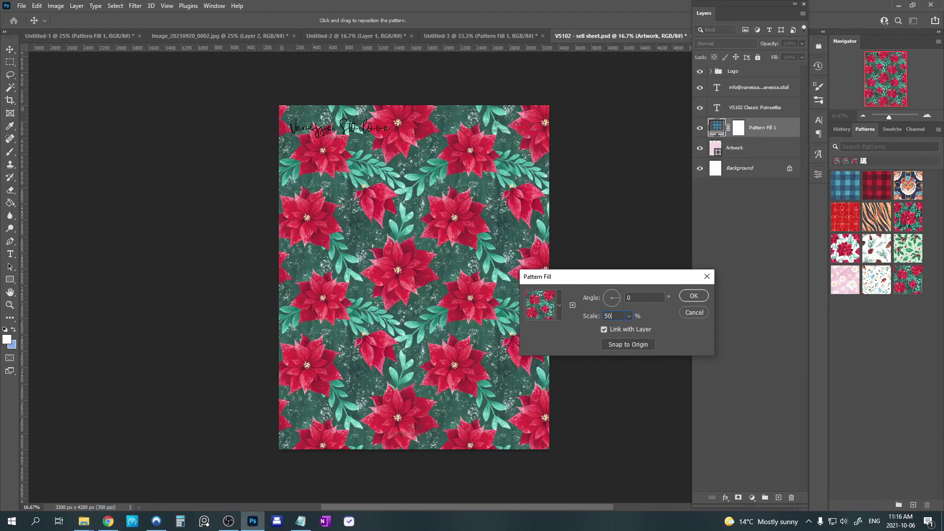
pyautogui.click(692, 296)
pyautogui.rightClick(763, 131)
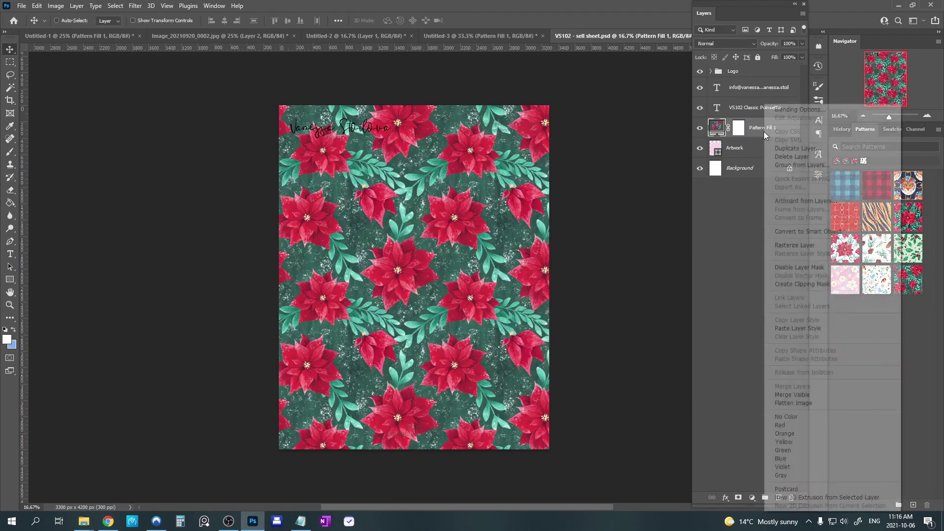
pyautogui.click(801, 286)
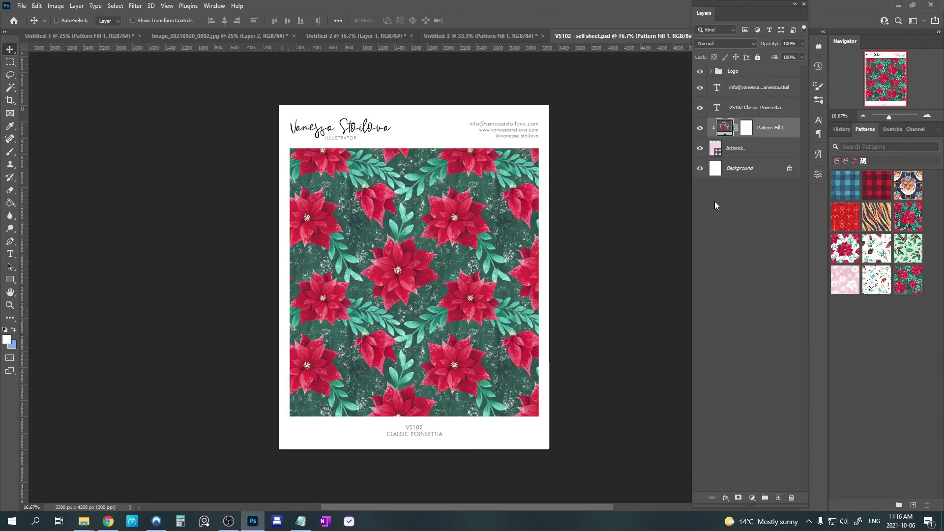
# Step: Drag the poinsettia pattern within the frame, then reset Pattern Fill 1 to 45% scale, 5° angle
pyautogui.moveTo(458, 229); pyautogui.dragTo(444, 256)
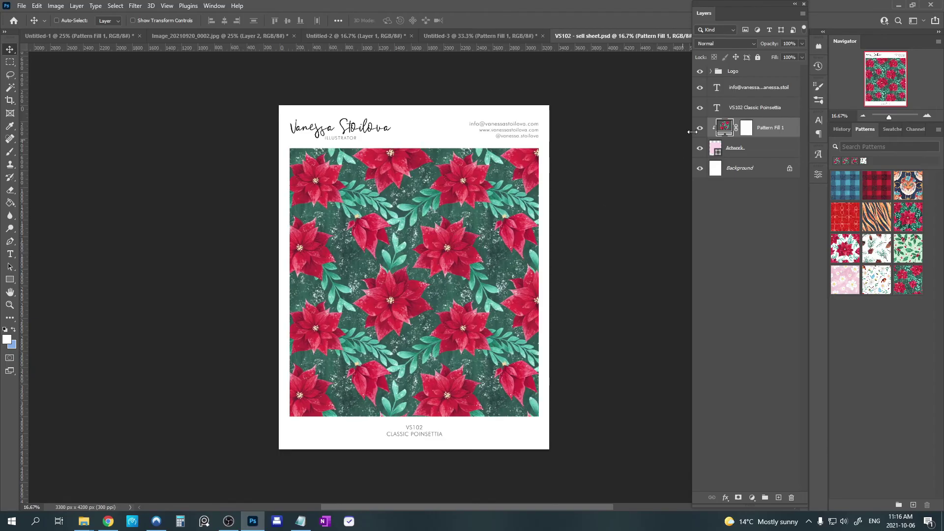
pyautogui.doubleClick(724, 127)
pyautogui.write('50')
pyautogui.click(597, 318)
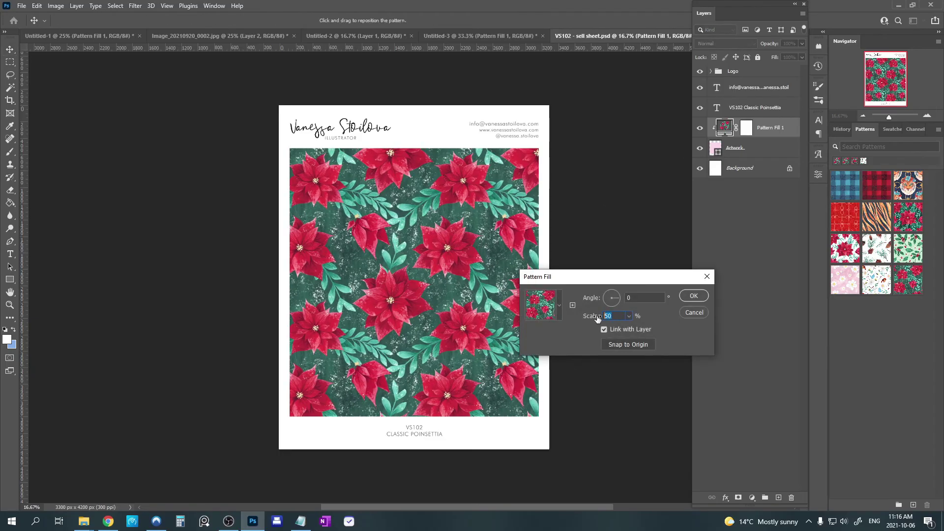
pyautogui.write('60')
pyautogui.moveTo(577, 277); pyautogui.dragTo(612, 219)
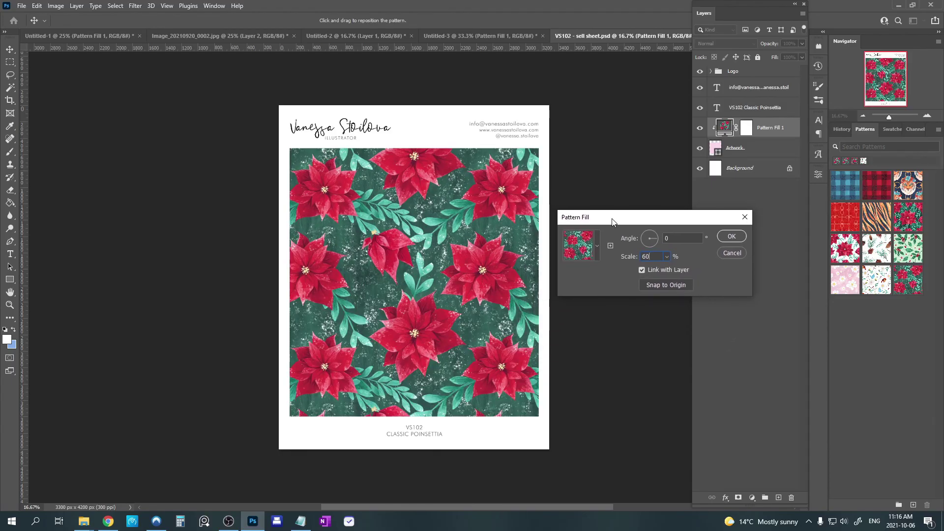
pyautogui.moveTo(612, 219); pyautogui.dragTo(601, 210)
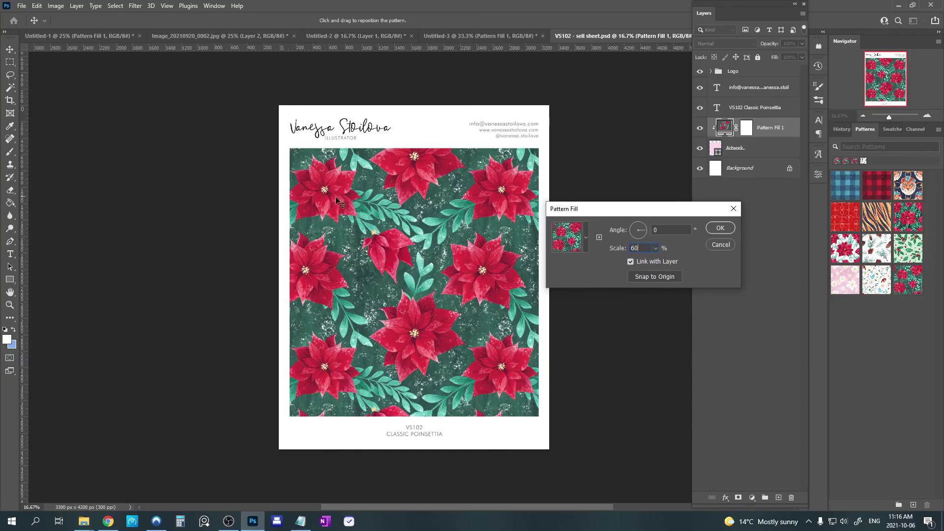
pyautogui.click(615, 250)
pyautogui.write('45')
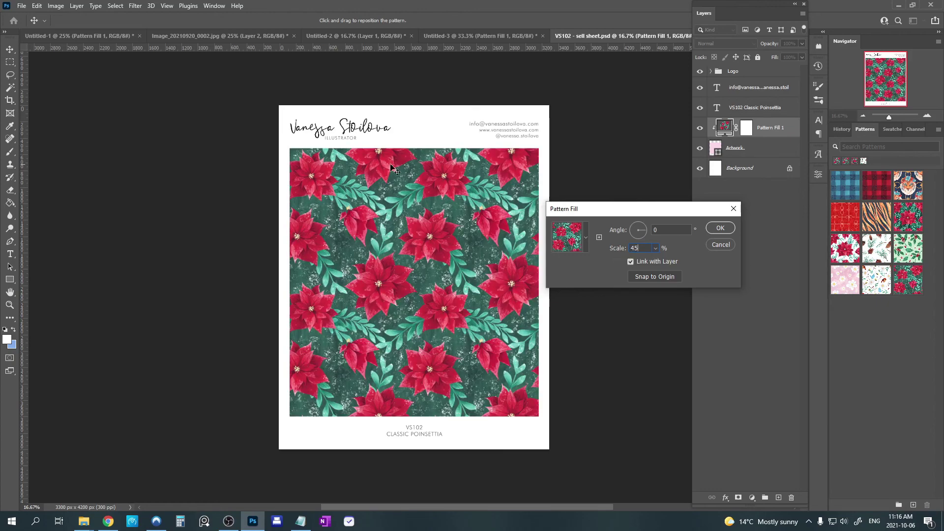
pyautogui.hotkey('shift', 'Tab')
pyautogui.write('5')
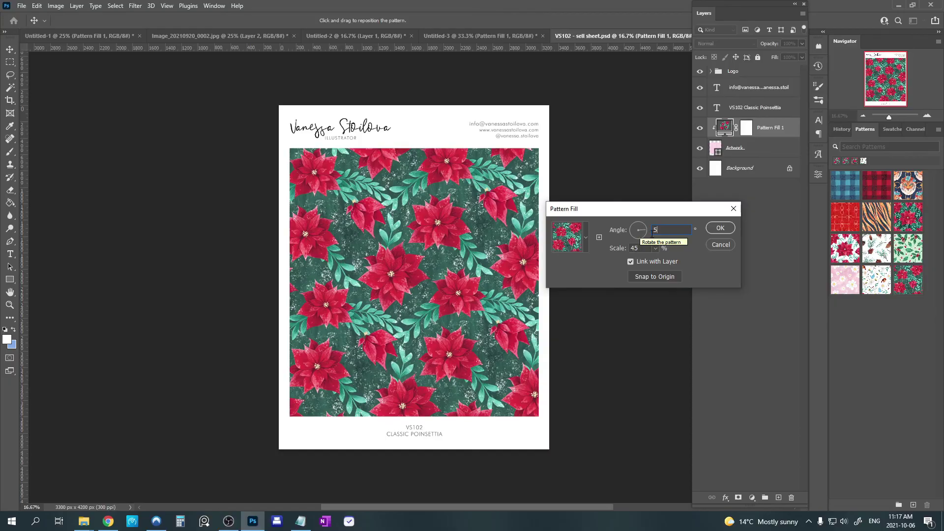
pyautogui.click(722, 229)
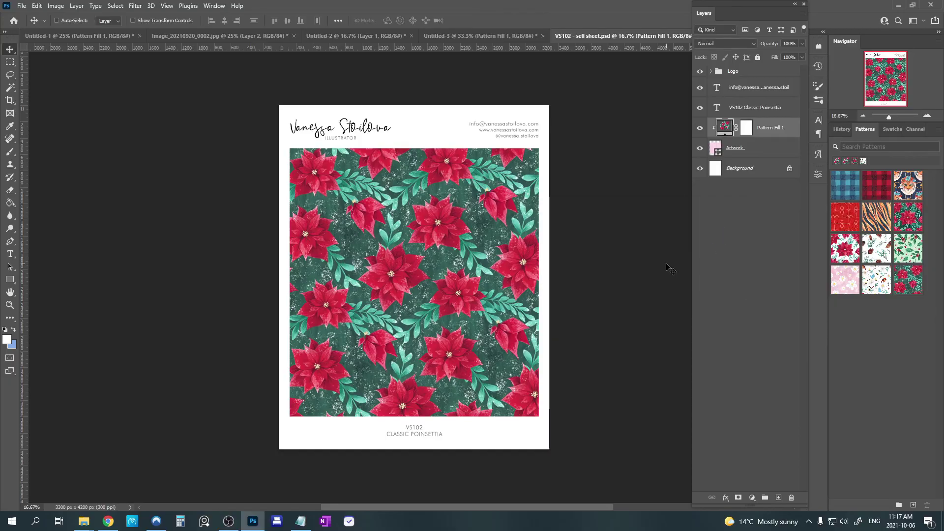